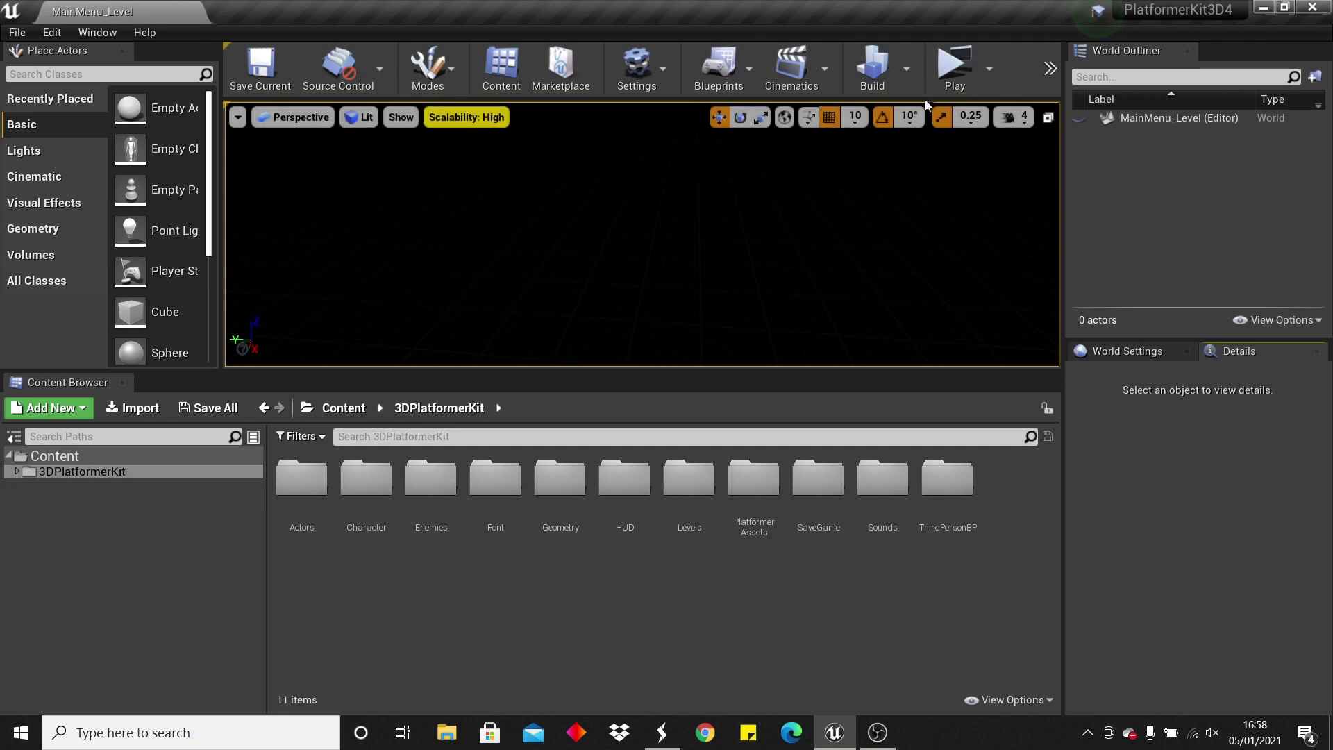
Test-play the main menu level, start a new game, and run and jump the character along the coin platforms before stopping.
click(956, 63)
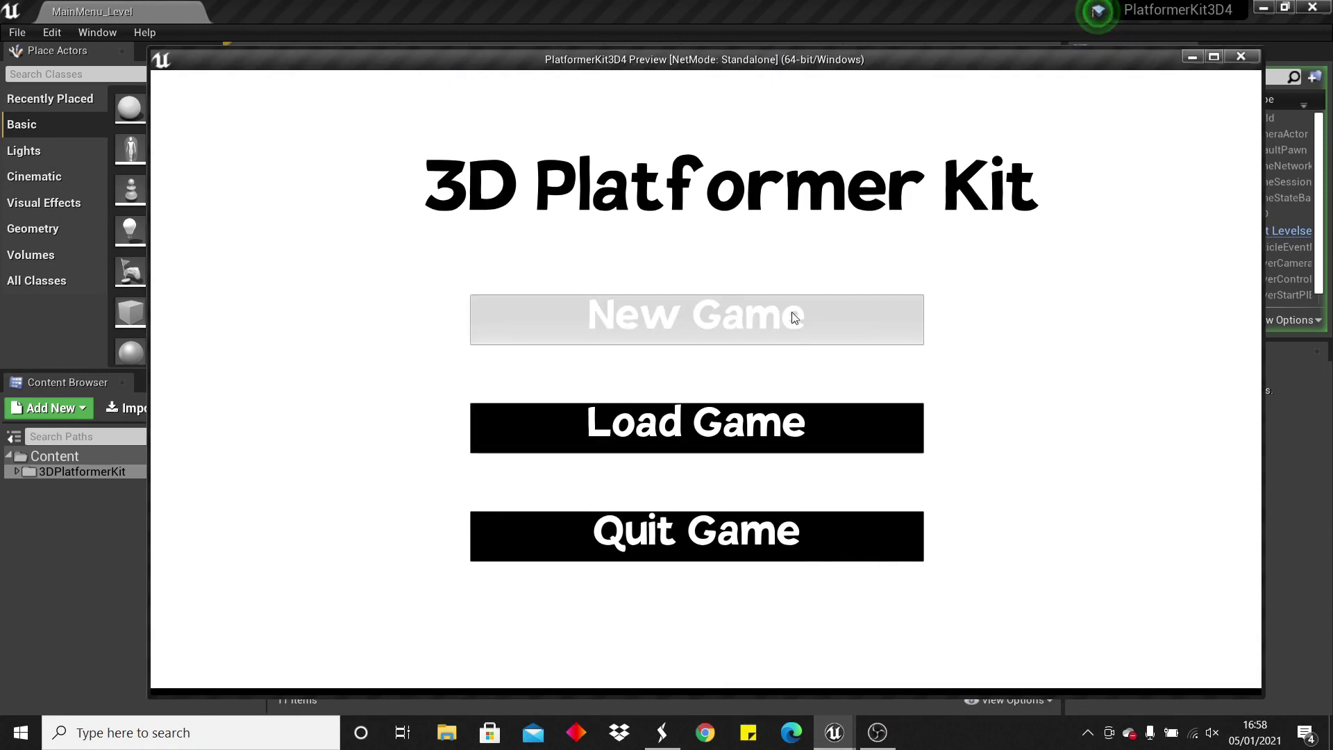
click(794, 318)
key(w)
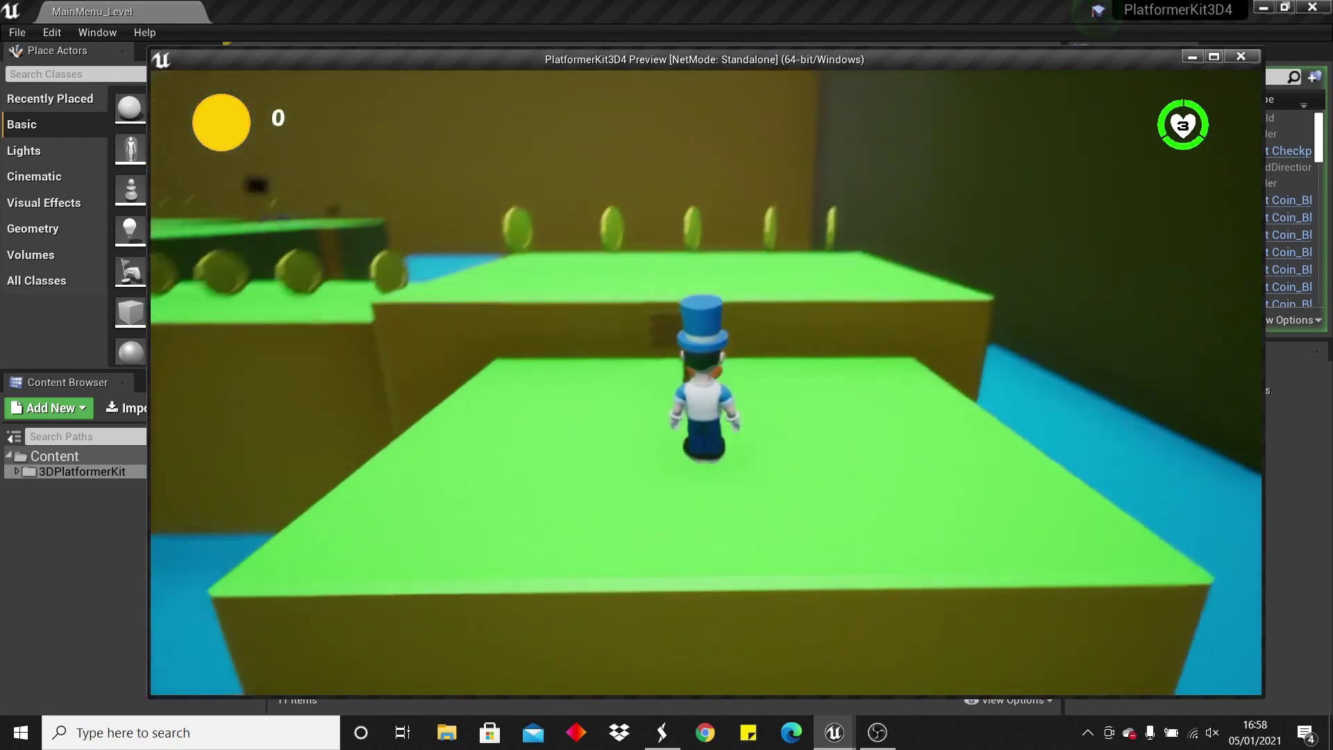
key(d)
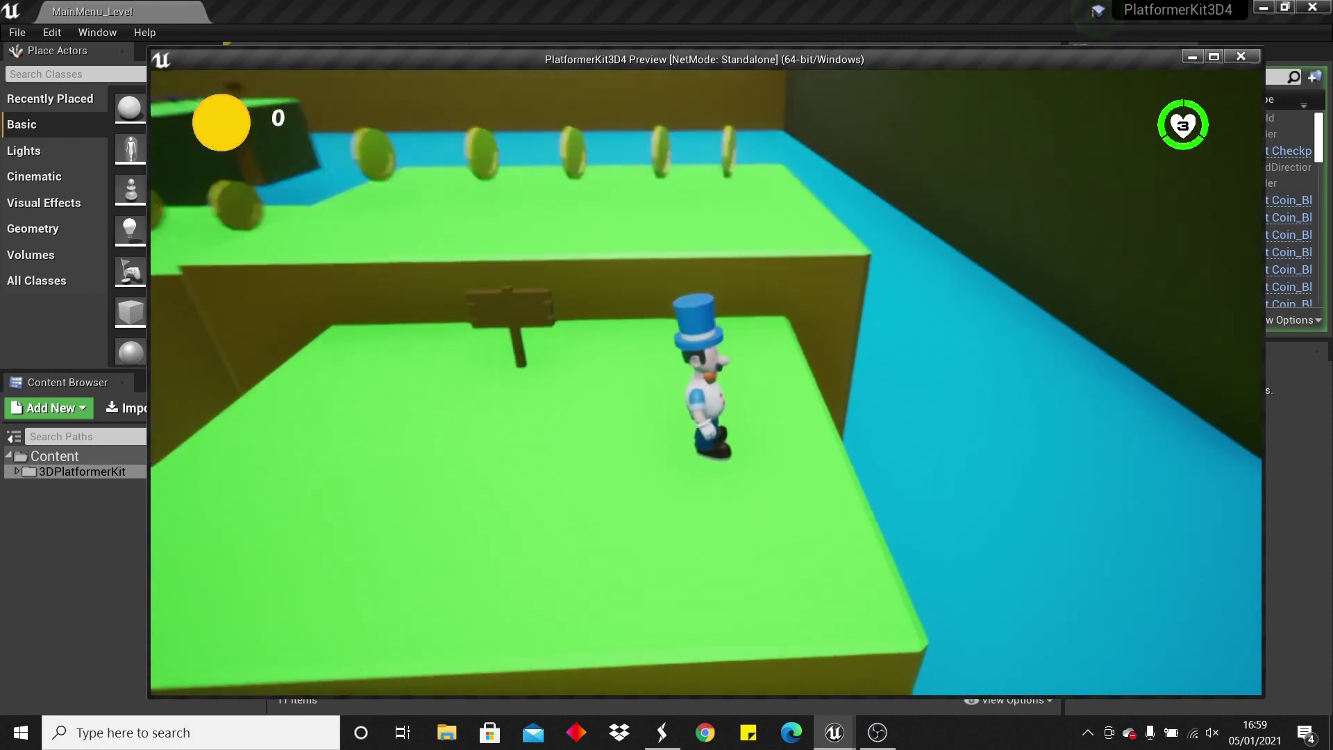
key(w)
key(space)
key(w)
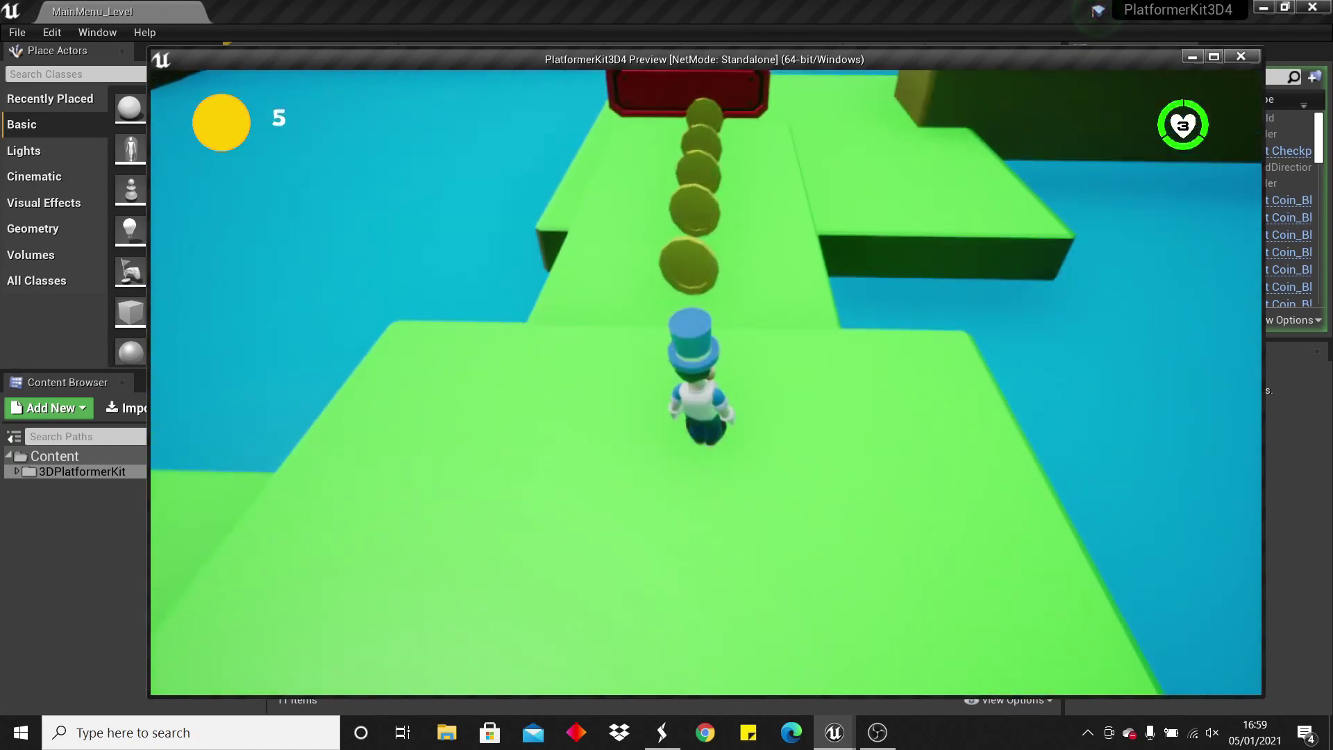
key(Escape)
Open Level1_Level from the Levels folder and briefly test-play it.
double_click(699, 493)
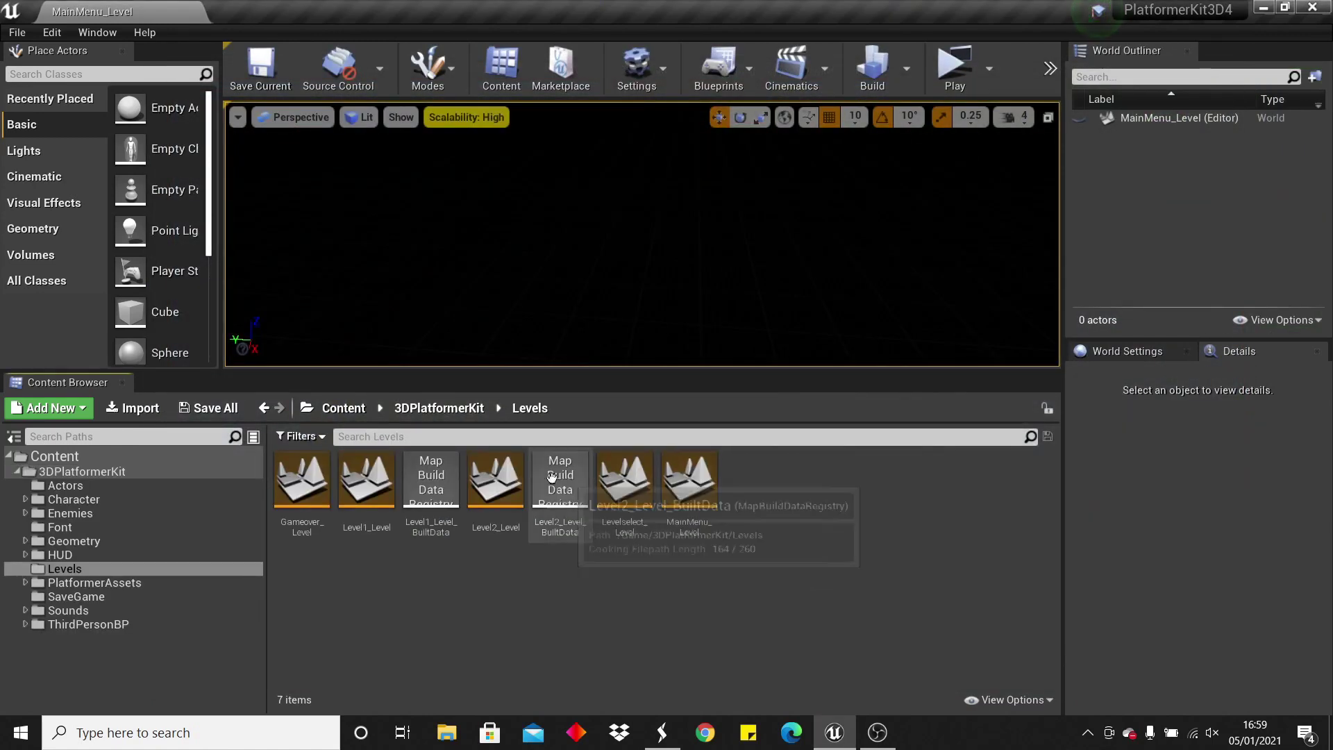
double_click(363, 494)
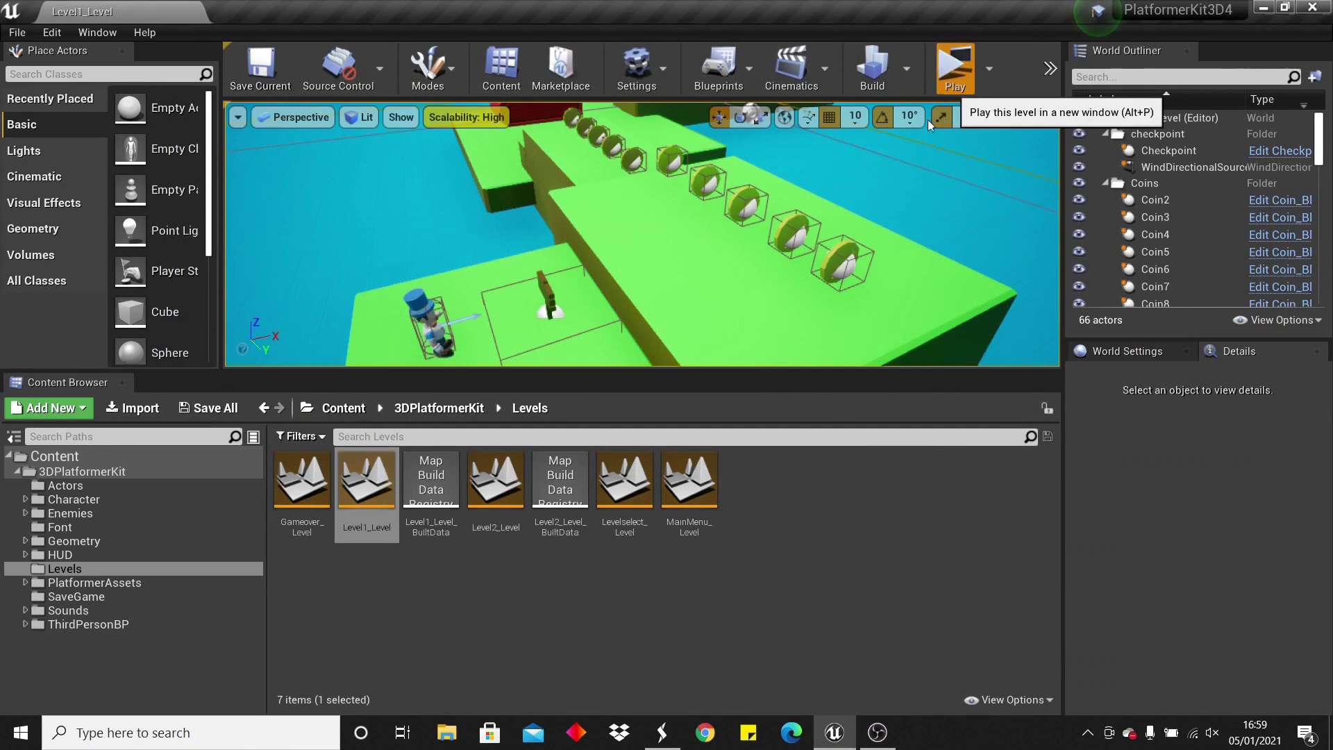
key(alt+p)
click(1060, 302)
key(d)
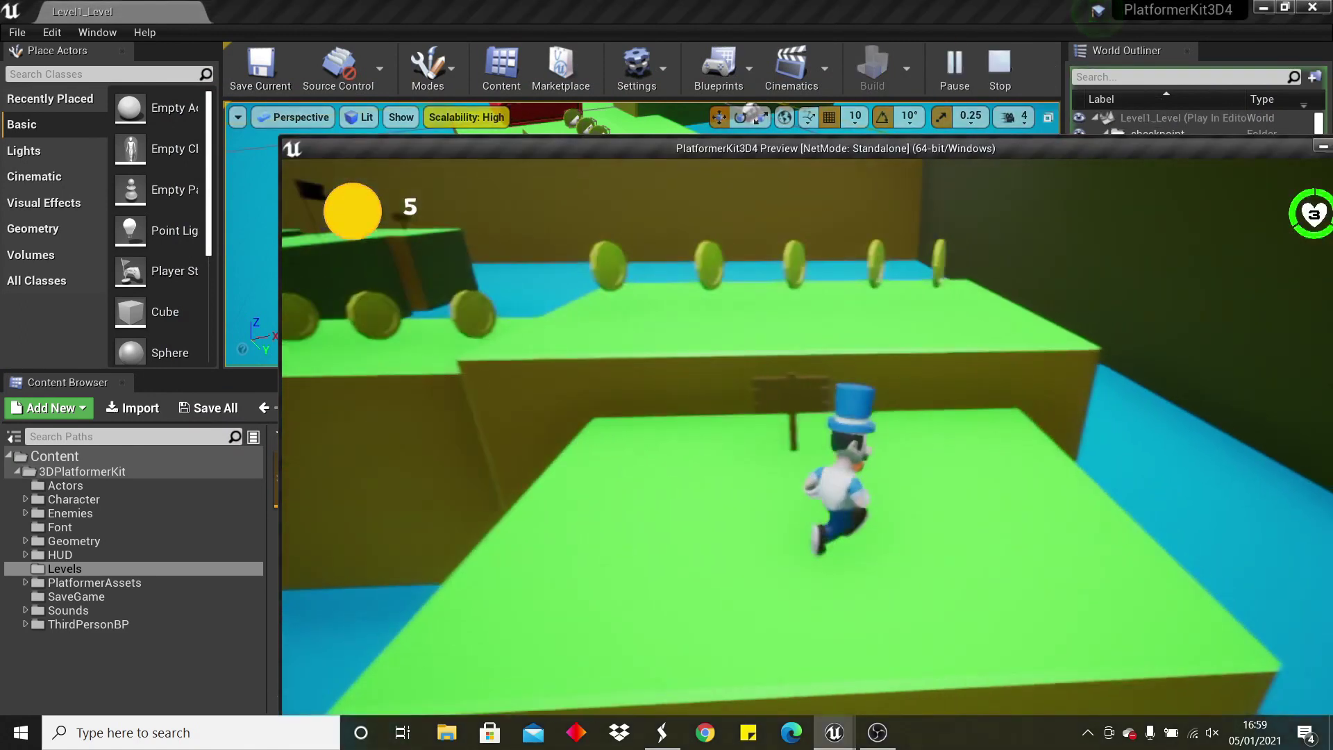
key(Escape)
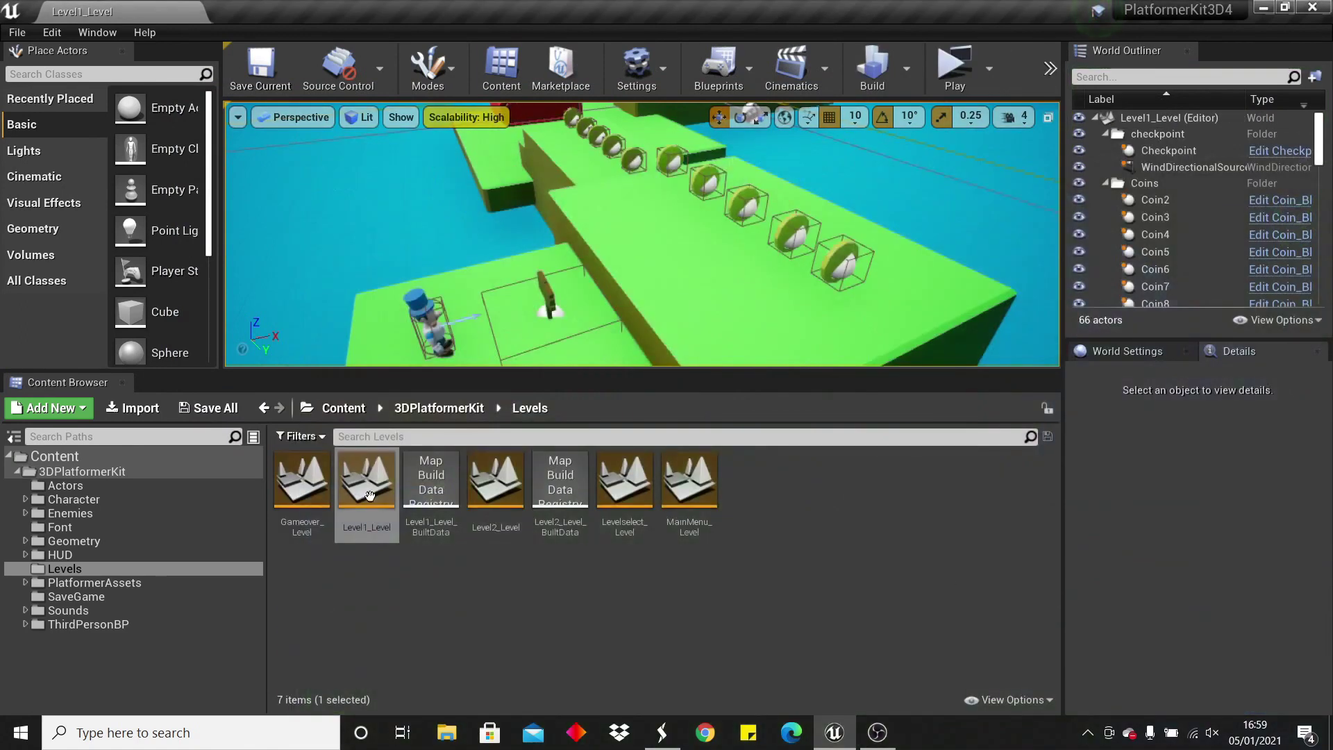
Place a Checkpoint_Blueprint from the Actors folder on the green platform beside the row of coins.
click(65, 485)
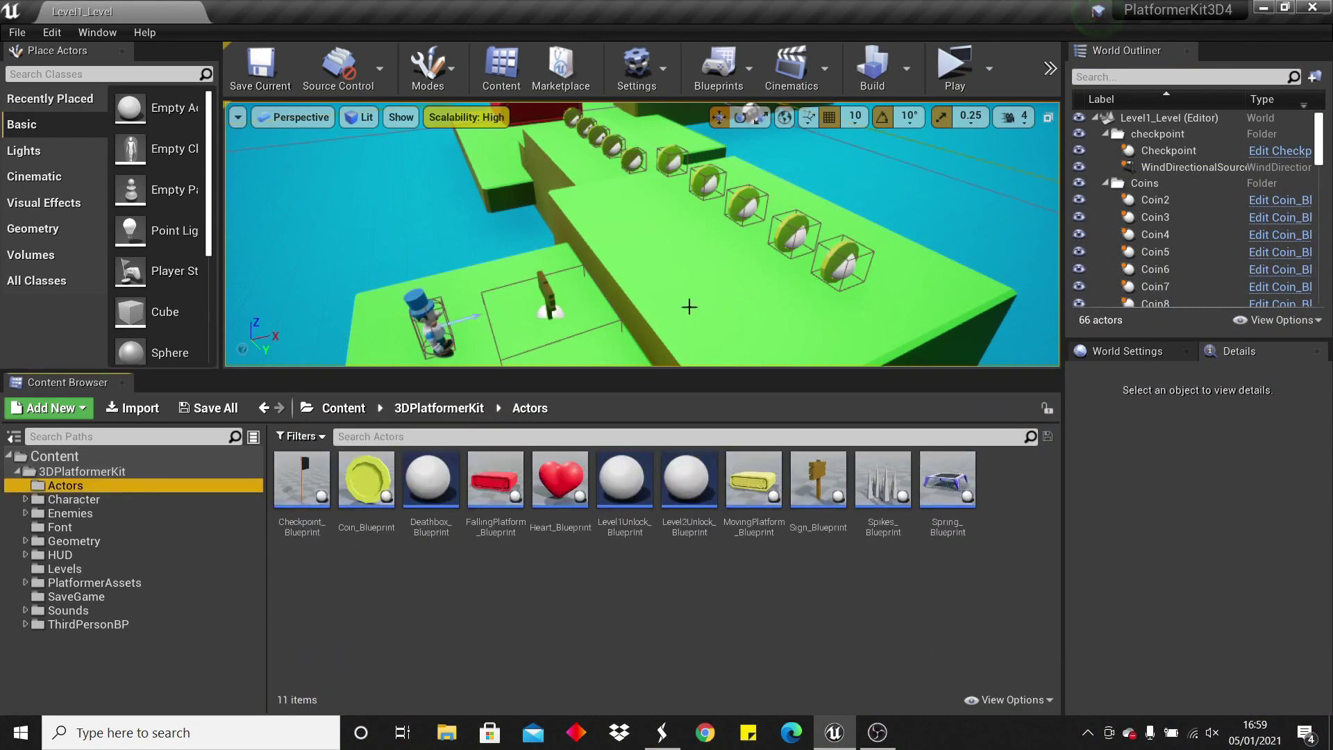
drag(273, 510, 715, 257)
Test-play the level, run the character past the new checkpoint flag to activate it, and stop the preview.
click(942, 54)
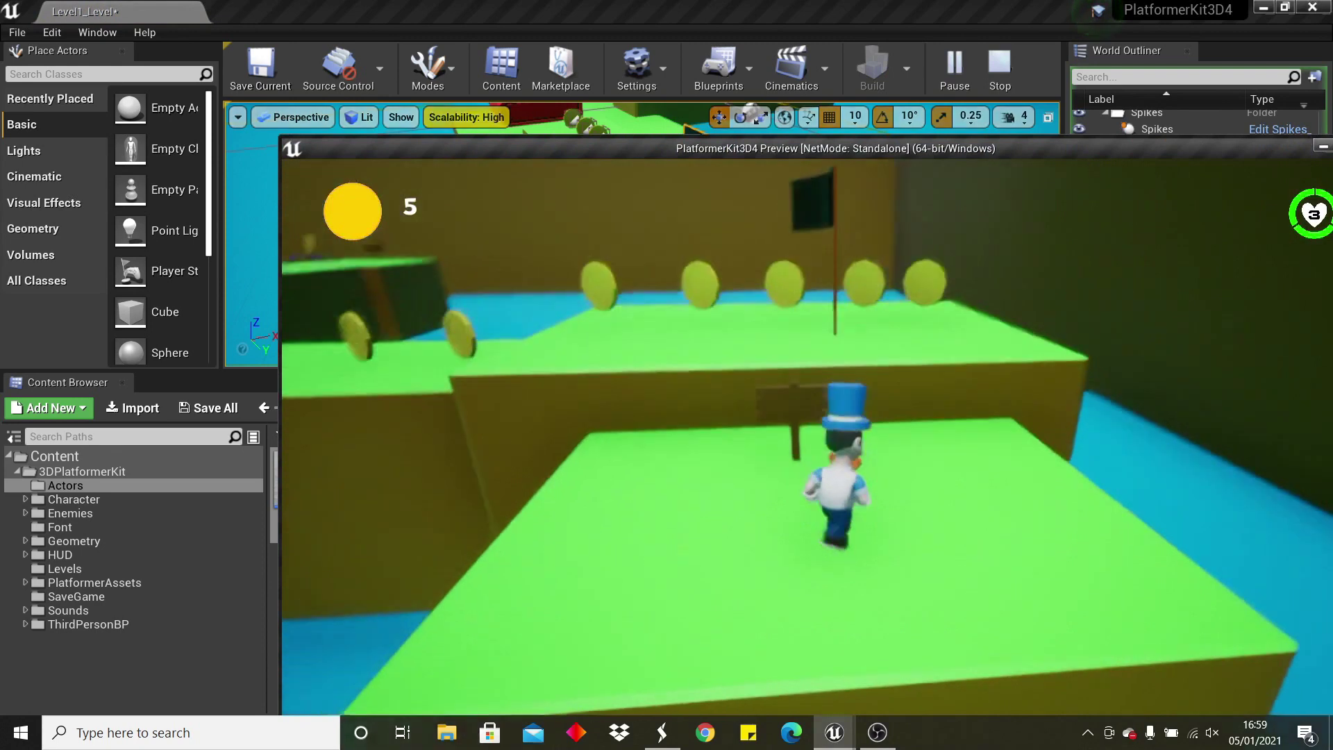
key(w)
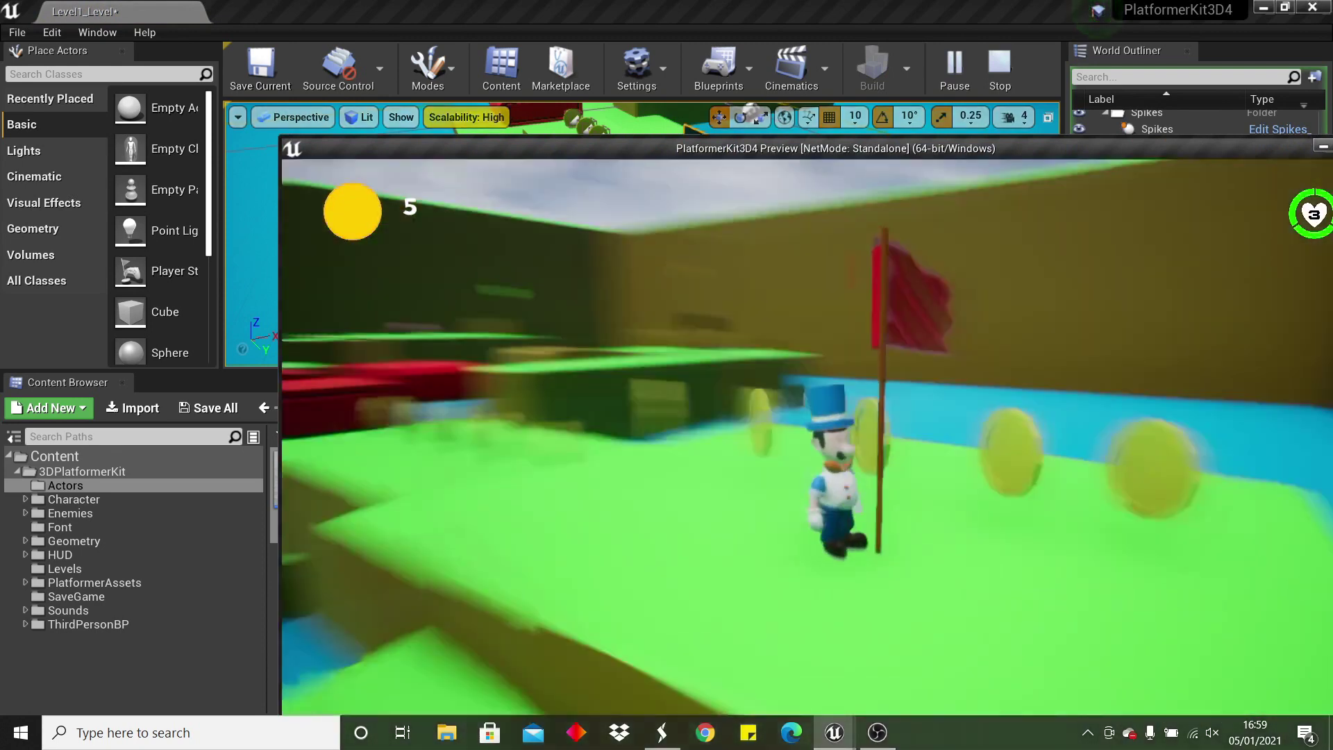
key(s)
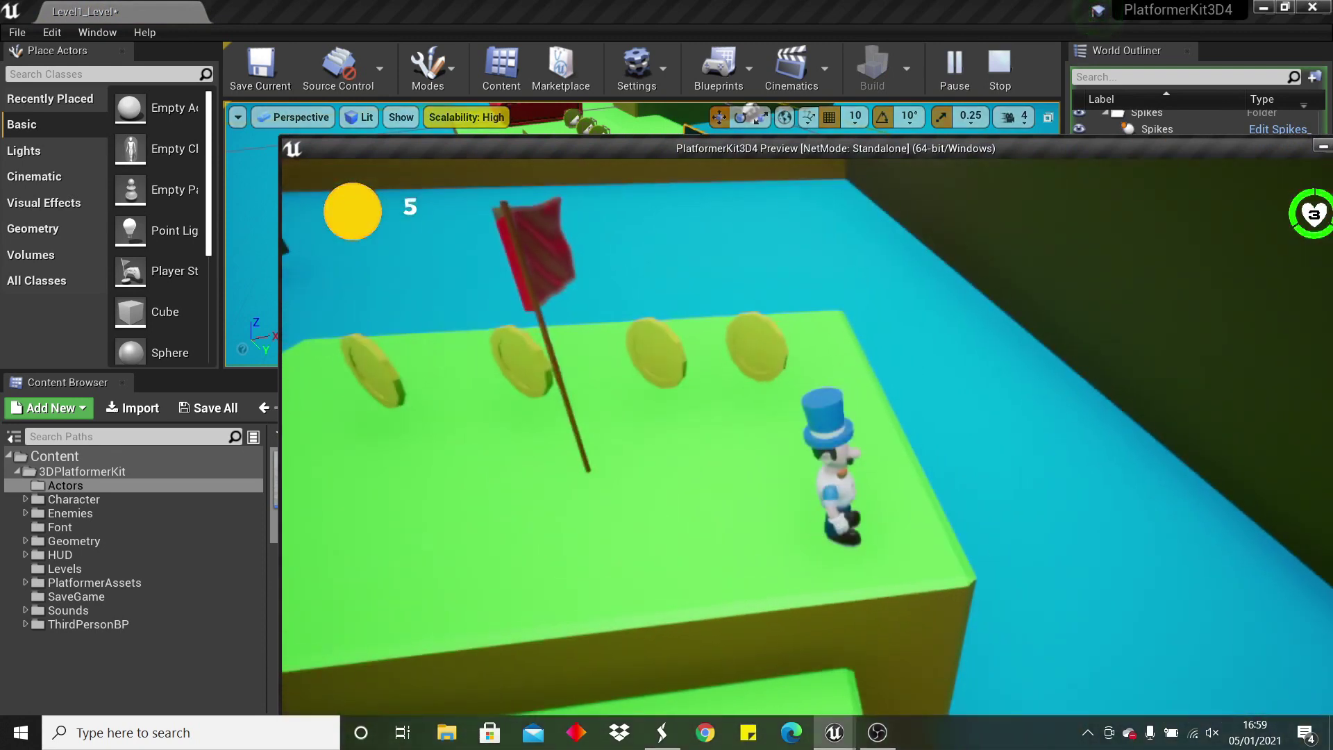
key(d)
key(space)
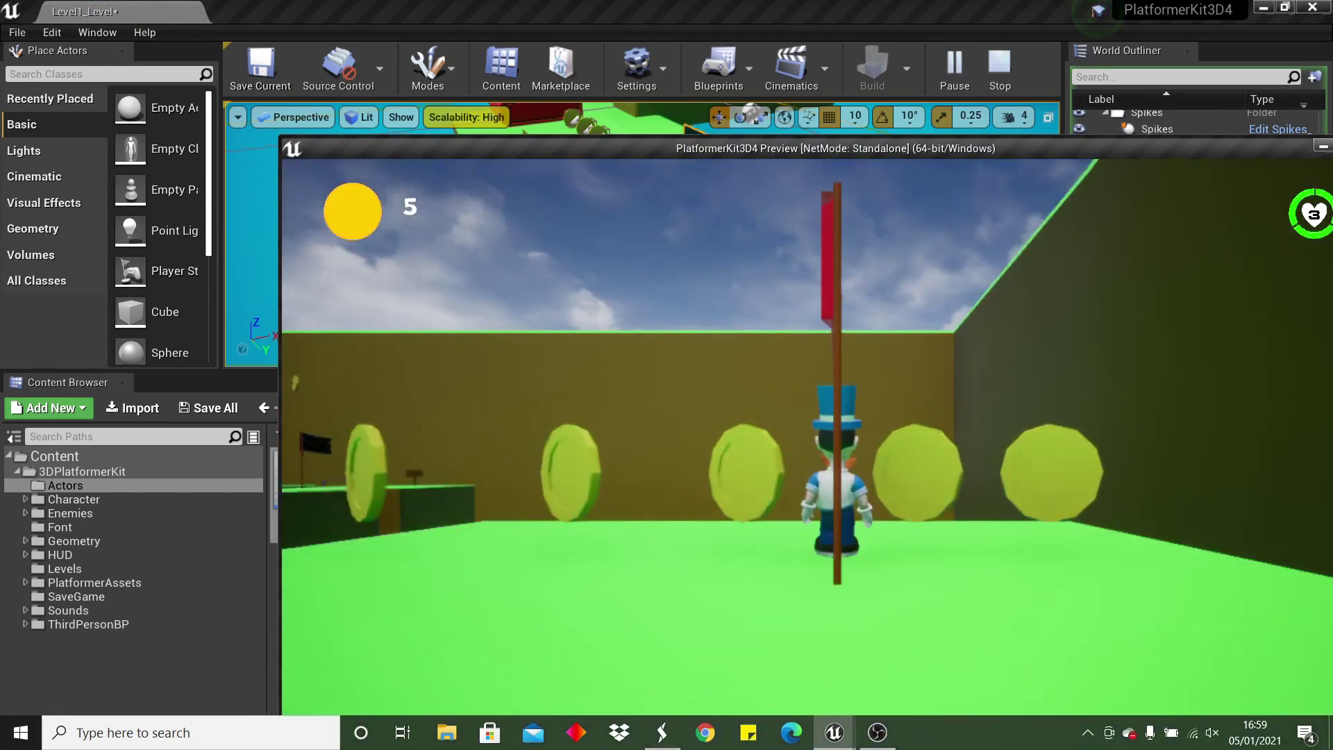
key(w)
key(Escape)
Delete the added checkpoint from the green platform.
click(703, 146)
key(Delete)
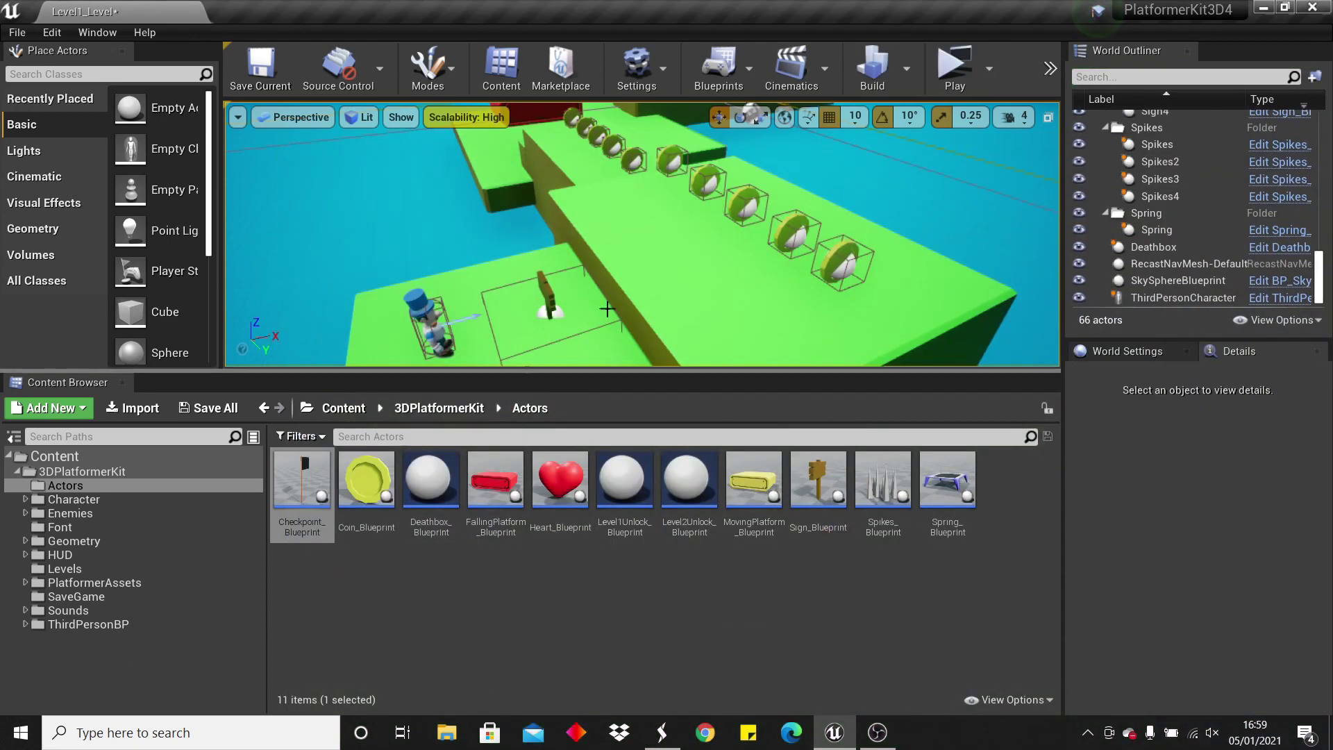
Place a Coin_Blueprint on the green platform beside the coin row and shift it along X to -200.
drag(379, 503, 563, 290)
drag(682, 259, 683, 257)
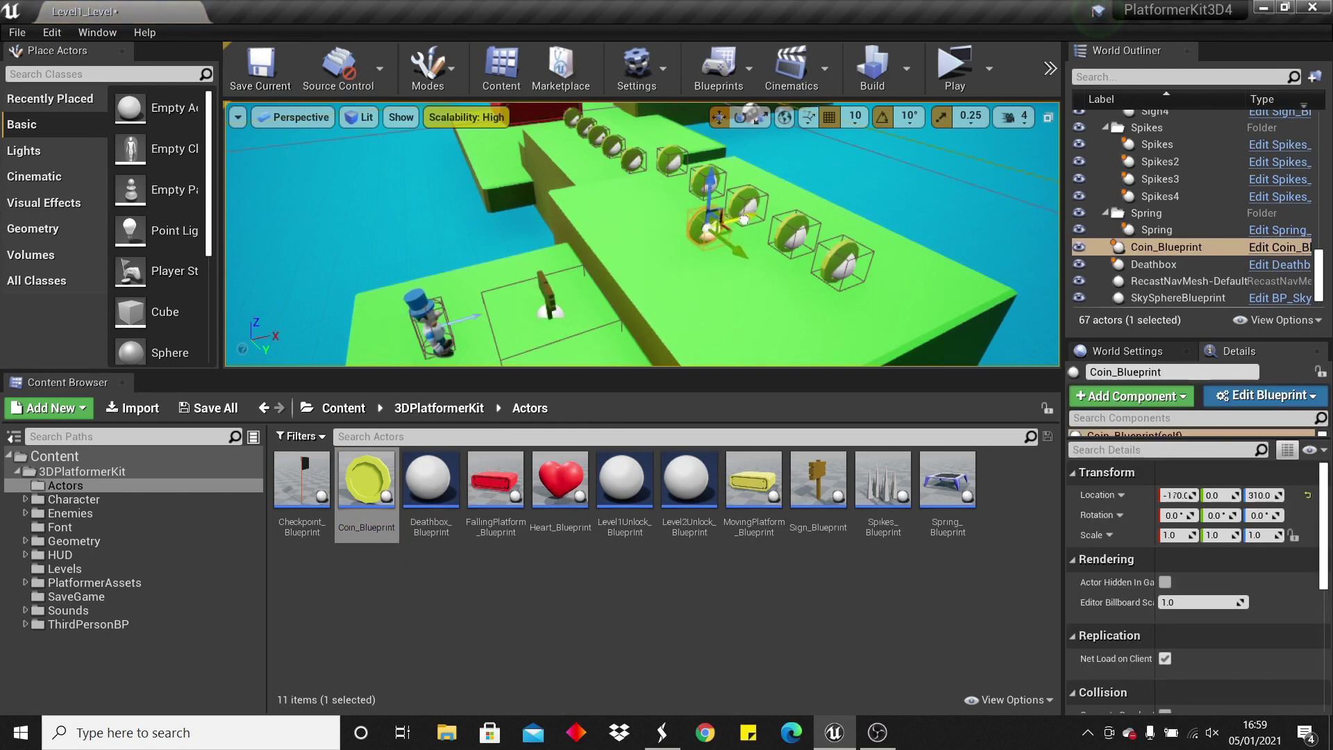
drag(744, 220, 727, 225)
right_drag(741, 270, 795, 252)
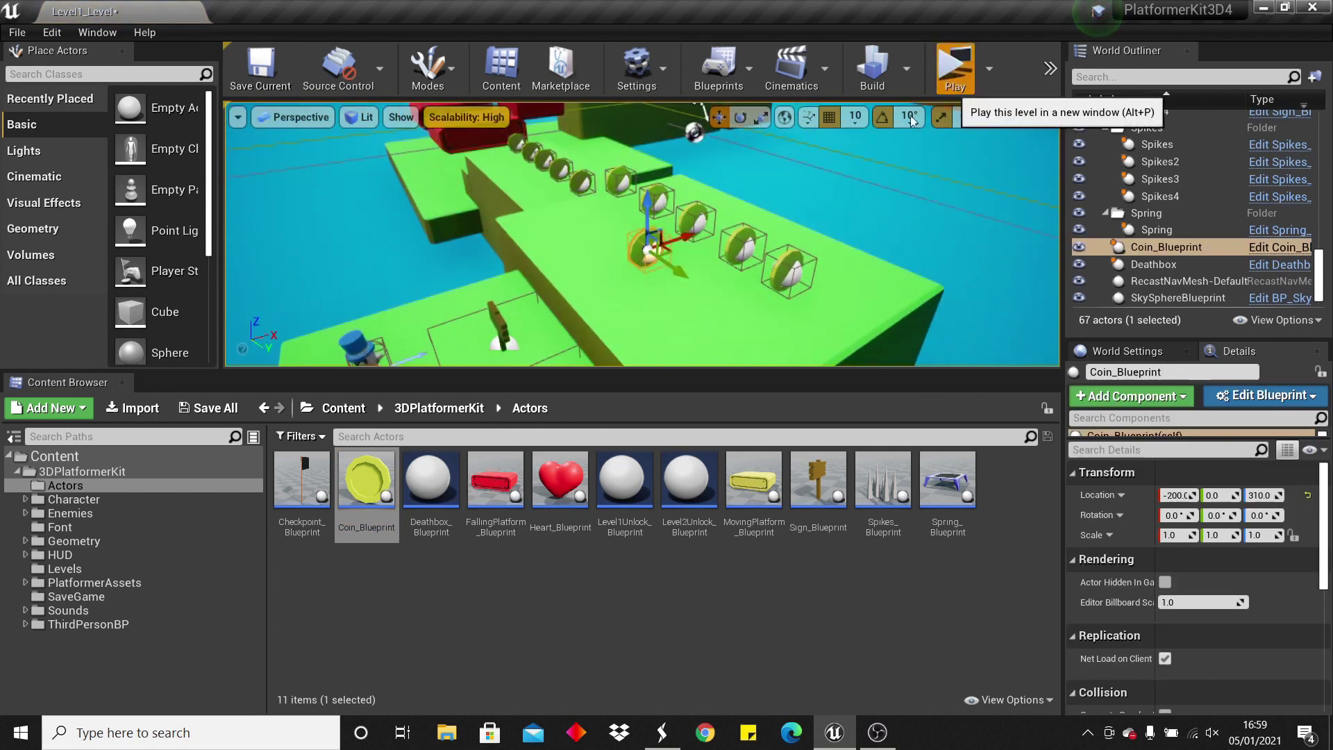
Test-play the level, collect coins on the green platform including the added one, and stop the preview.
key(w)
key(space)
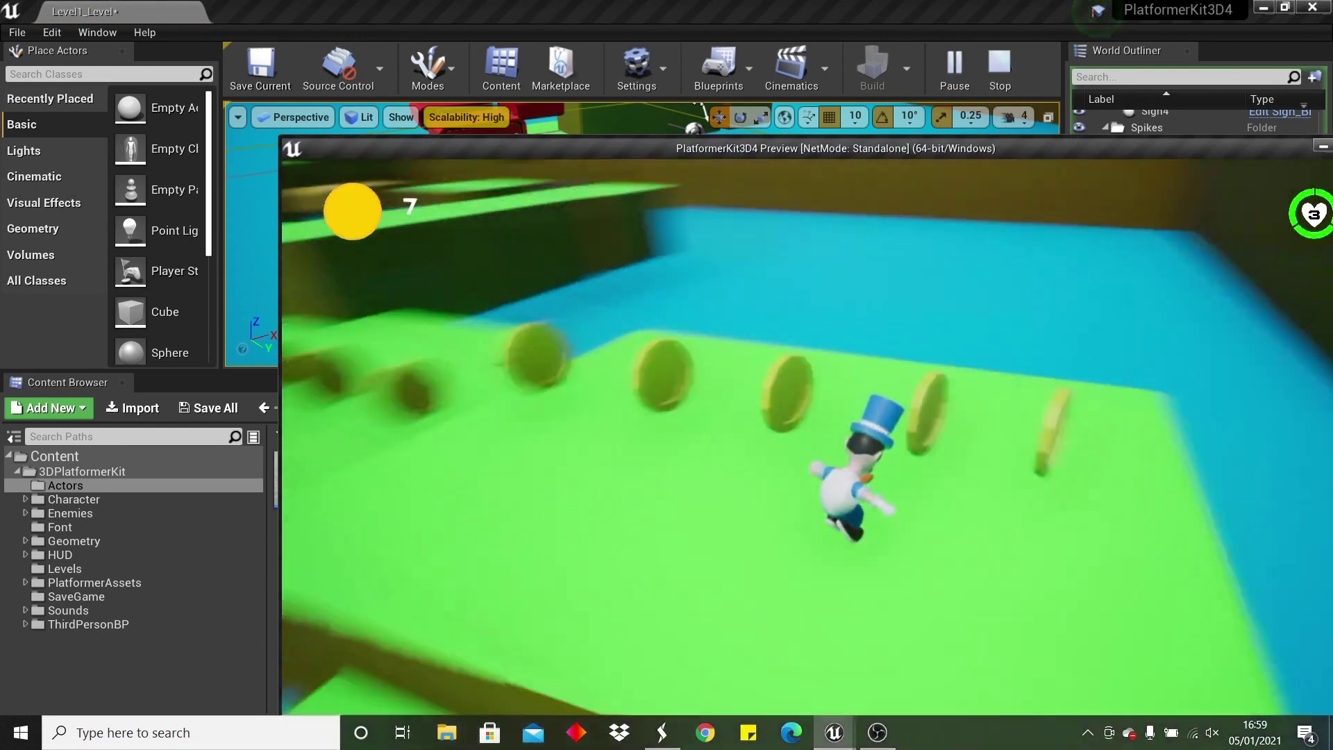
key(s)
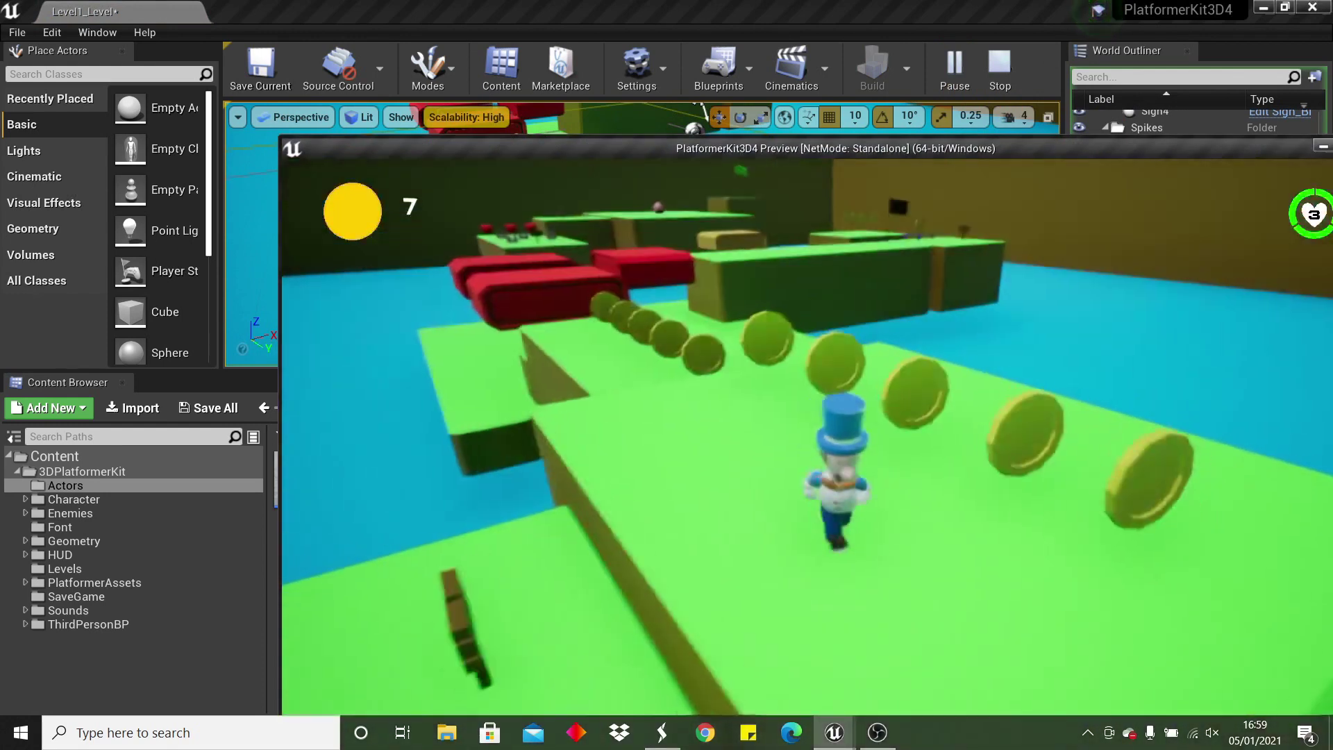
key(Escape)
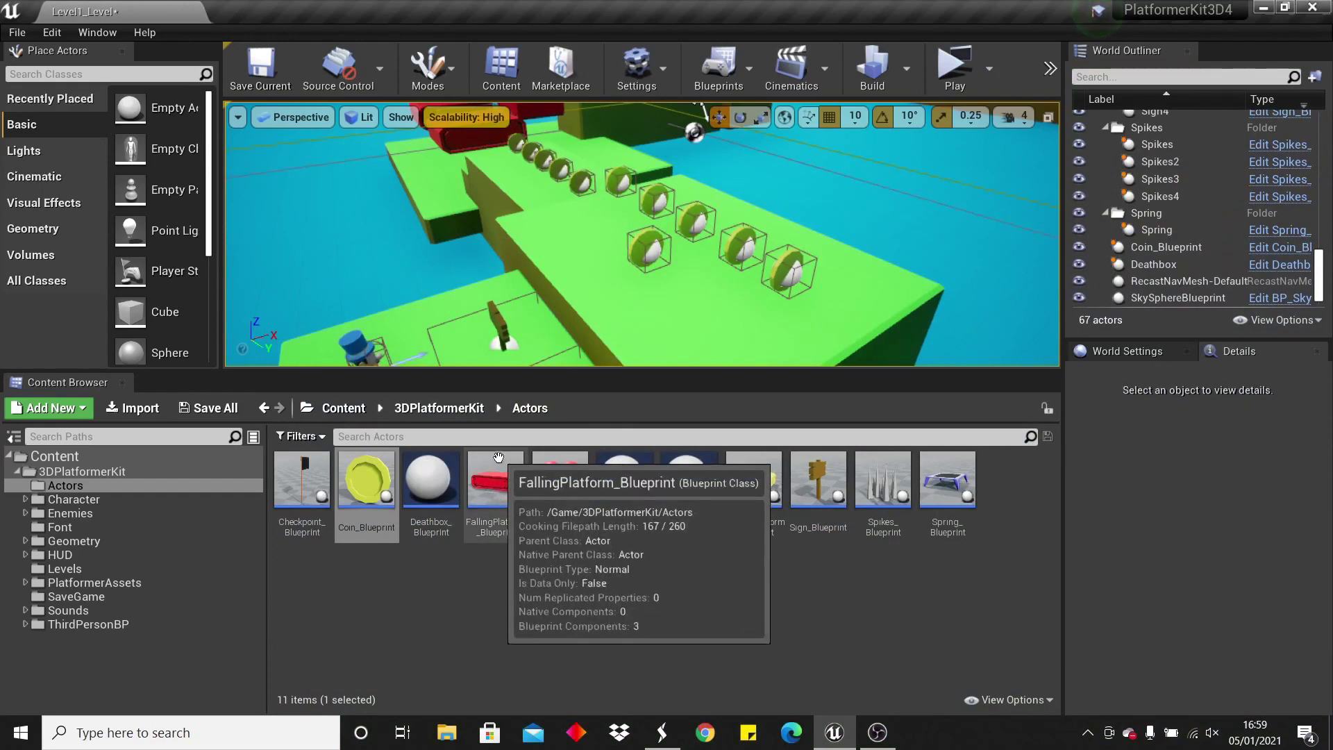
Test the death box by playing the level and dropping the character into the water, and stop the preview.
mouse_move(636, 303)
right_down()
mouse_move(764, 333)
mouse_move(637, 303)
right_up()
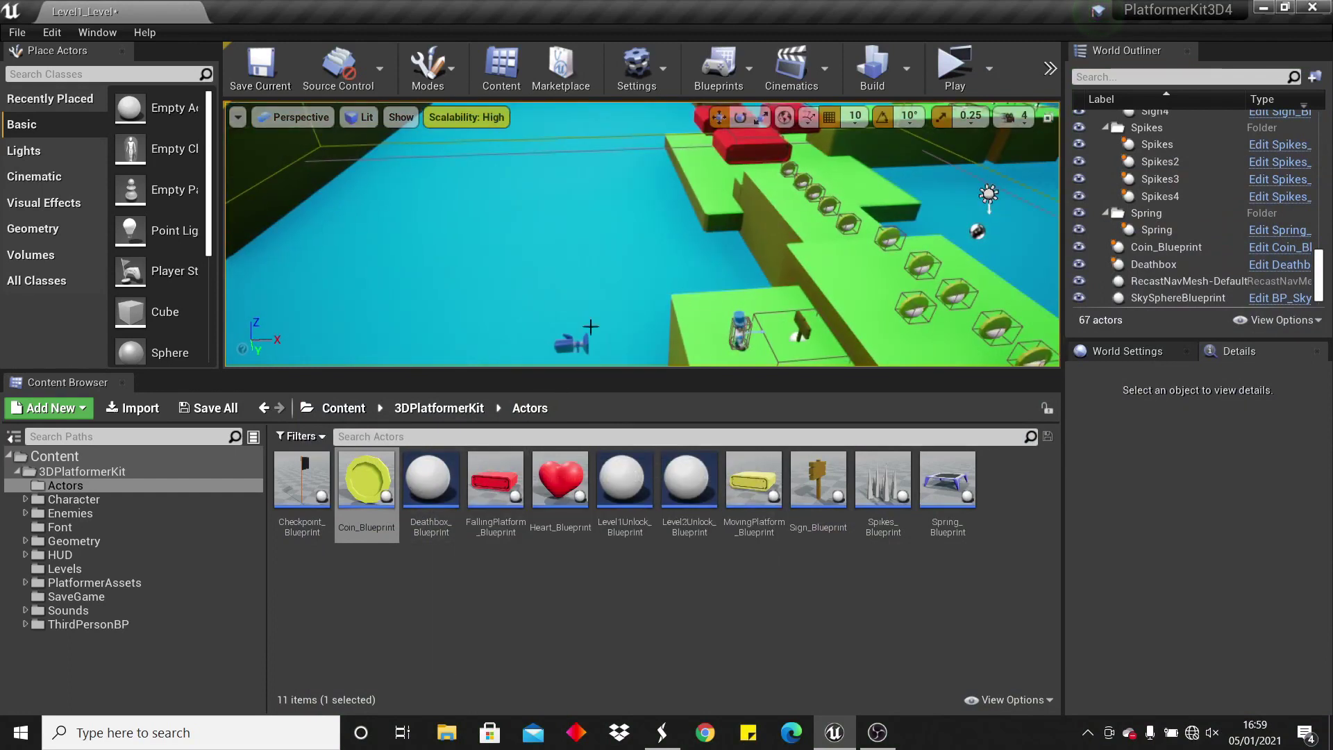
right_click(434, 500)
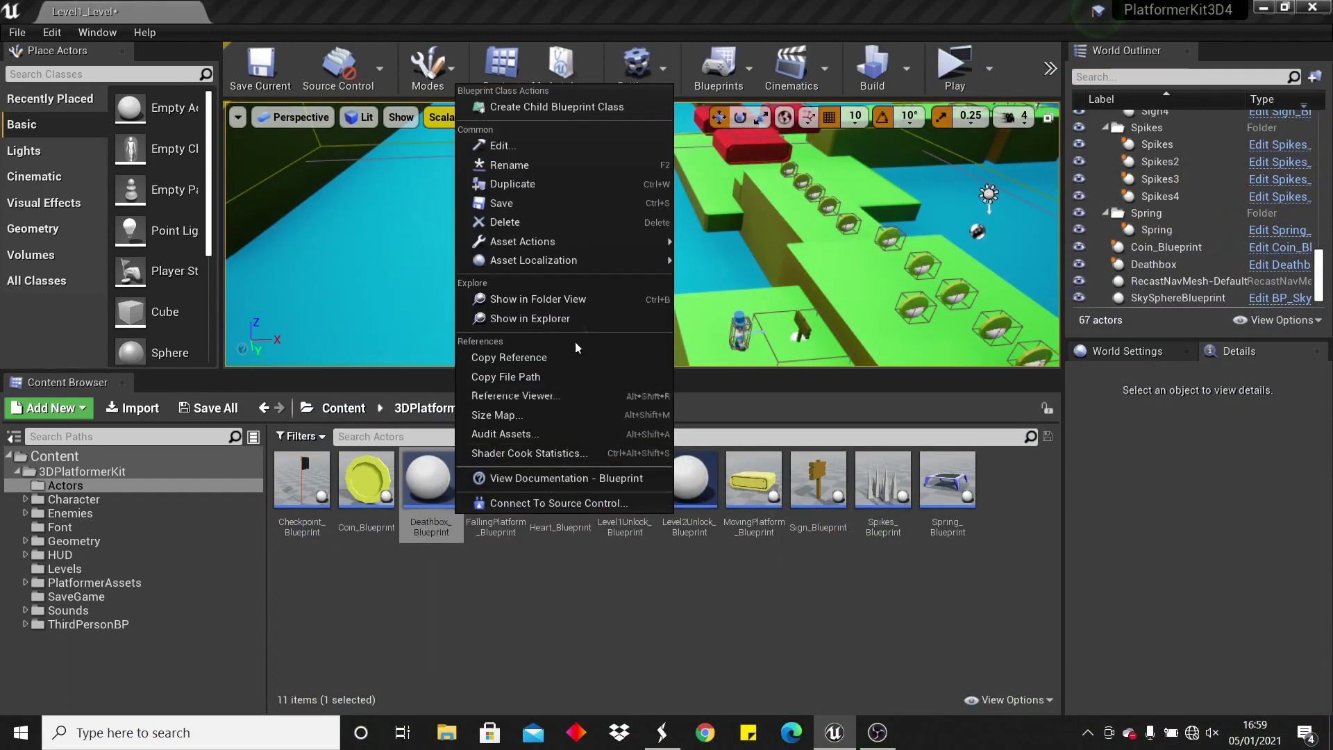
key(Escape)
right_drag(739, 303, 771, 303)
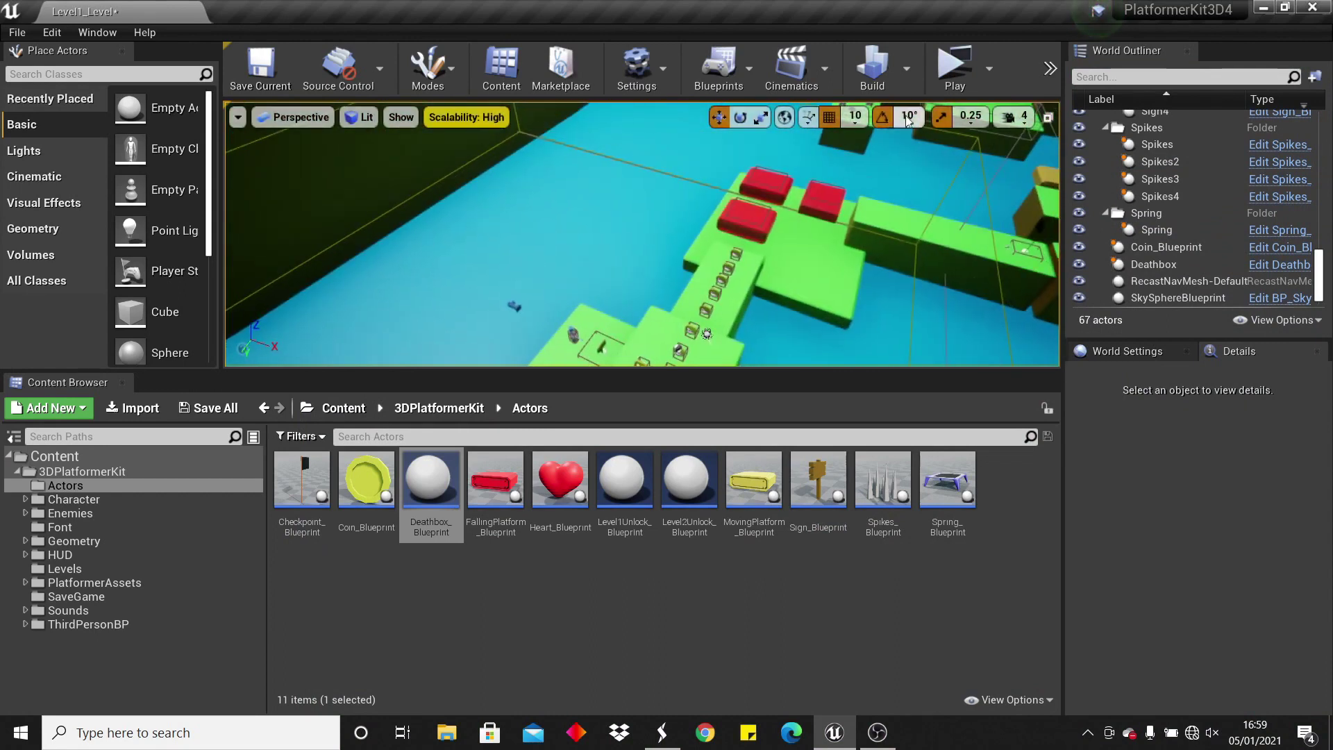
click(955, 69)
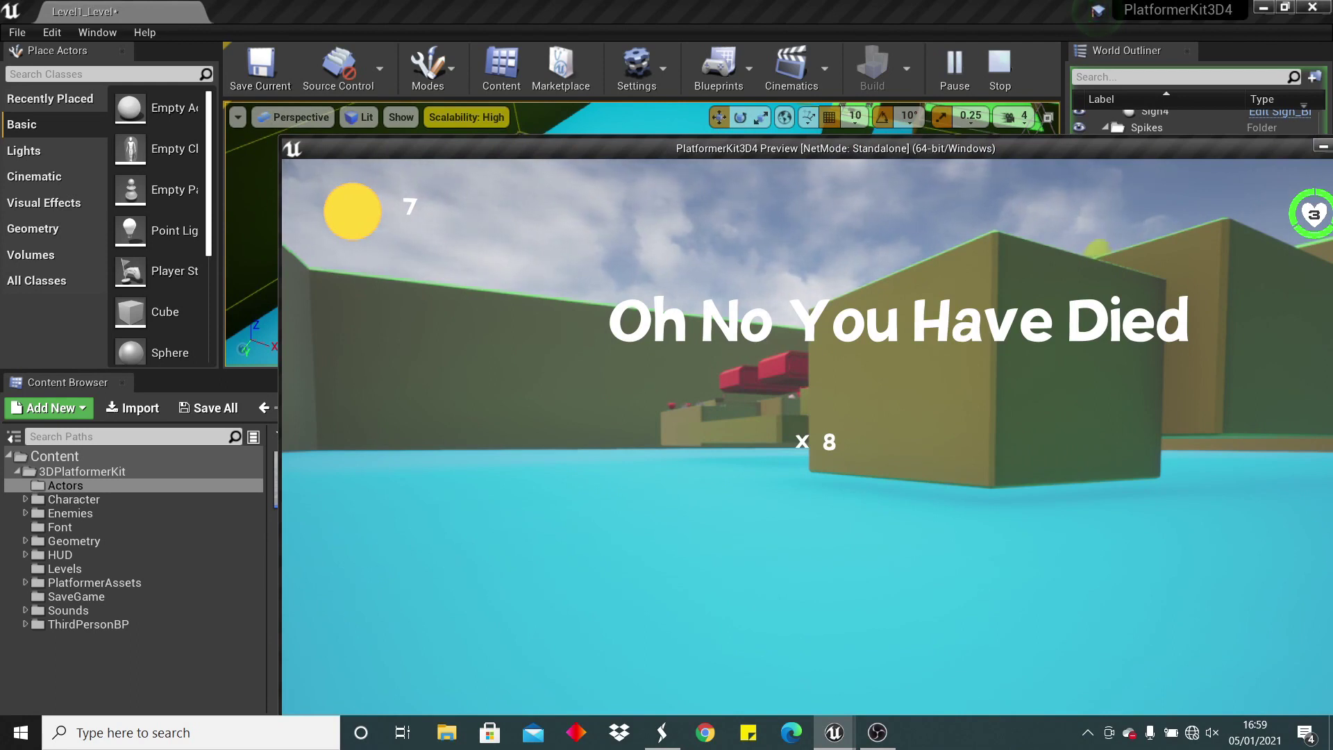
key(Escape)
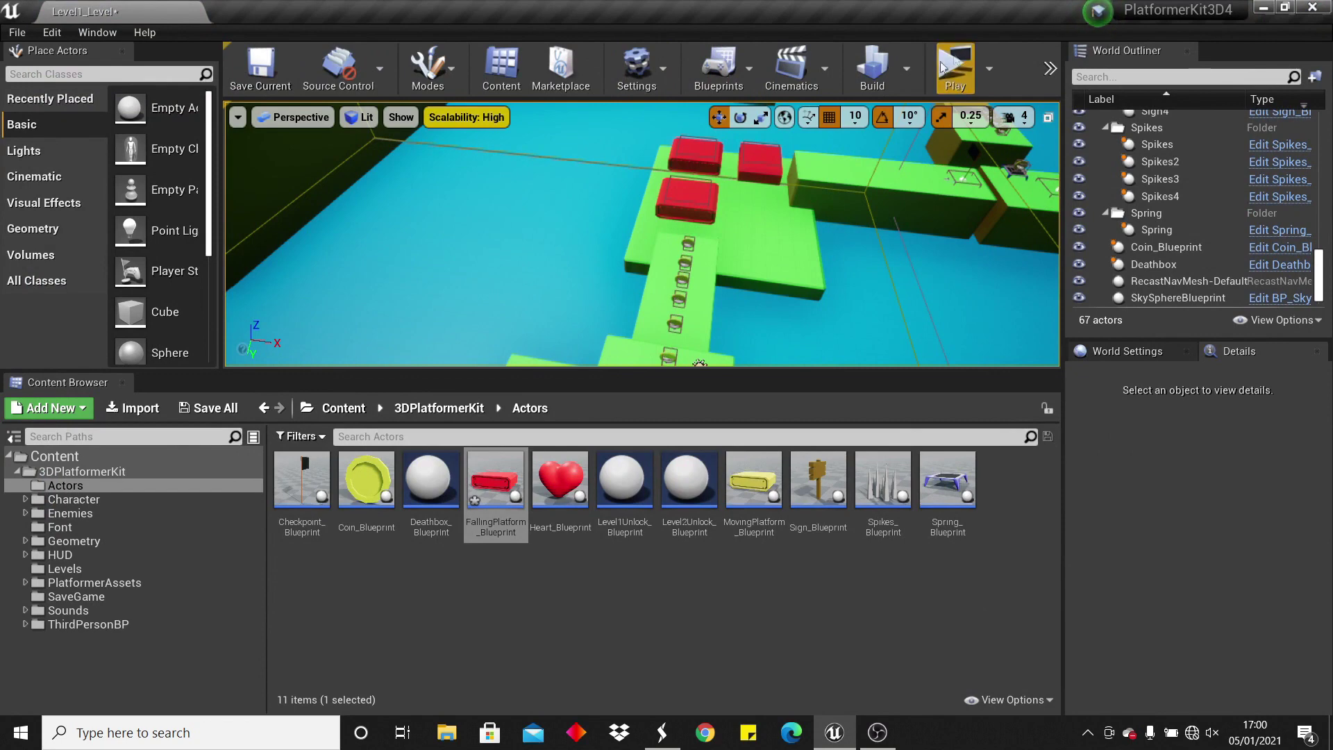
Test-play the level and stand the character on a red falling platform to watch it drop and respawn.
click(951, 69)
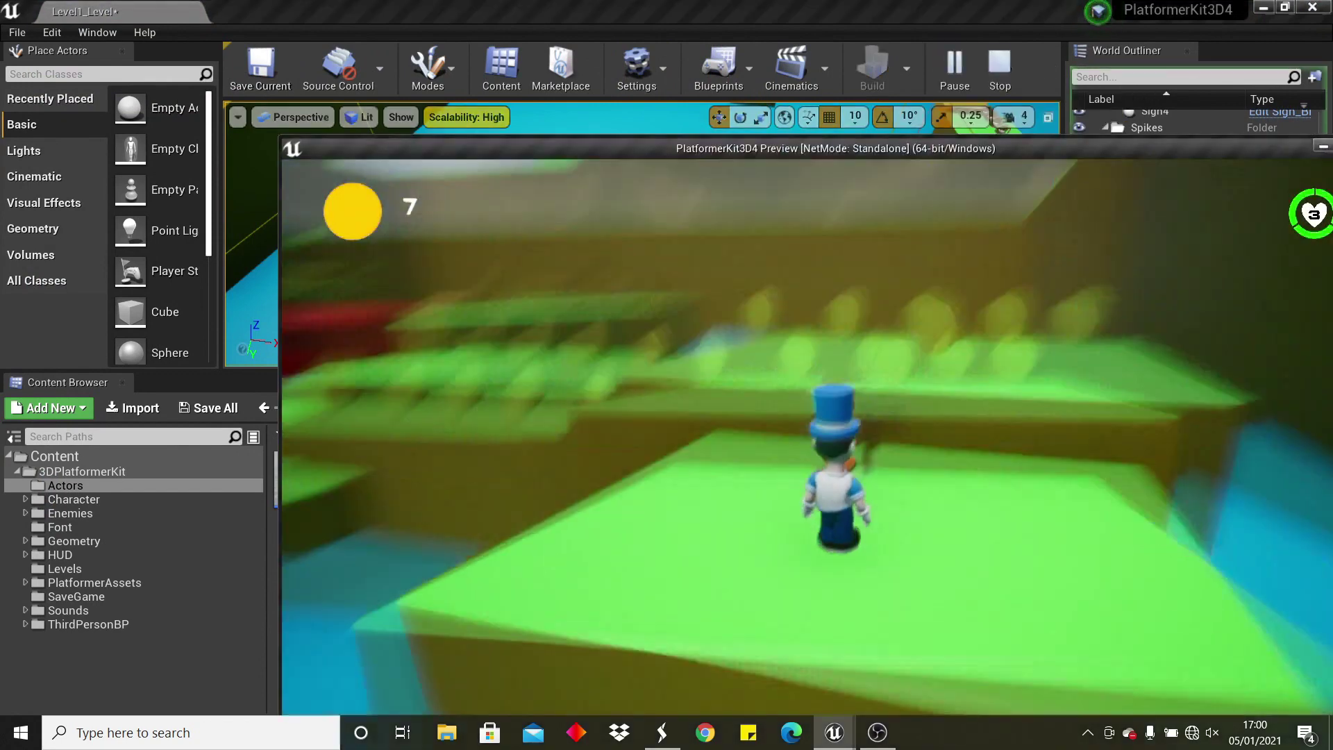
key(w)
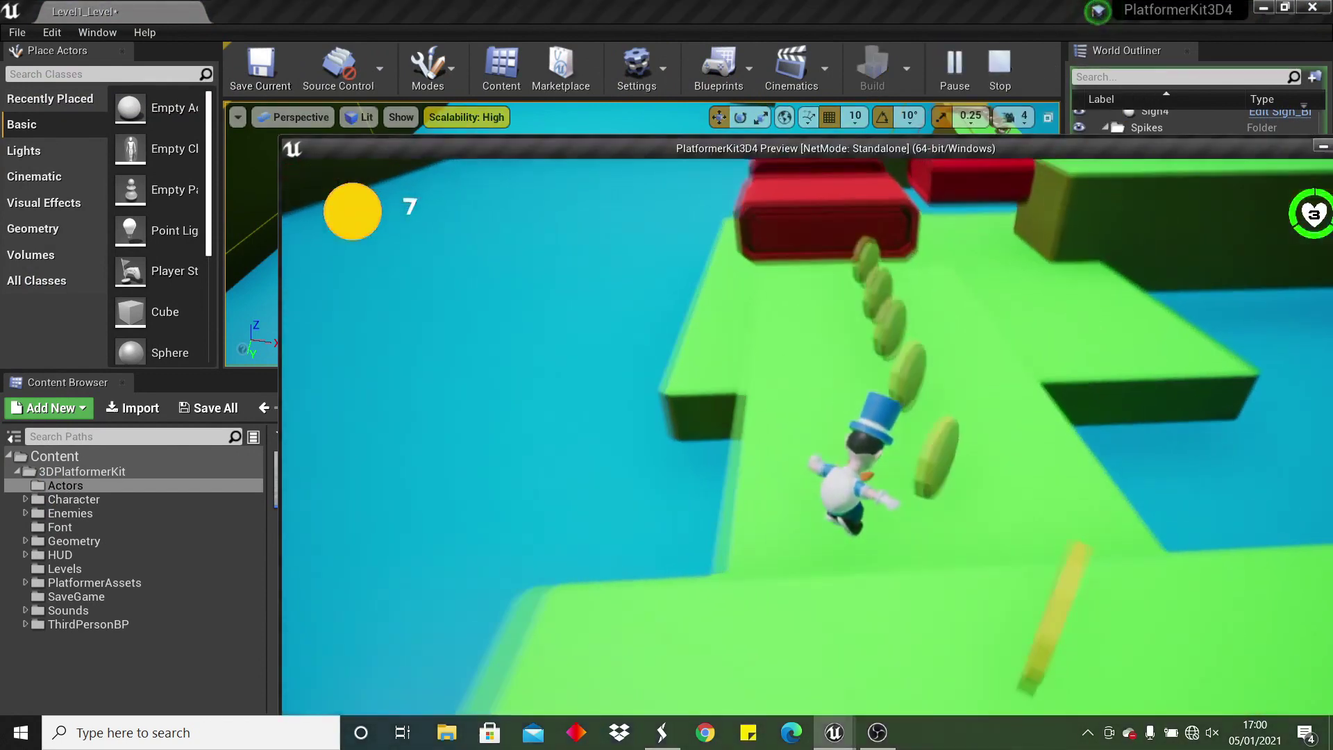
key(space)
key(w)
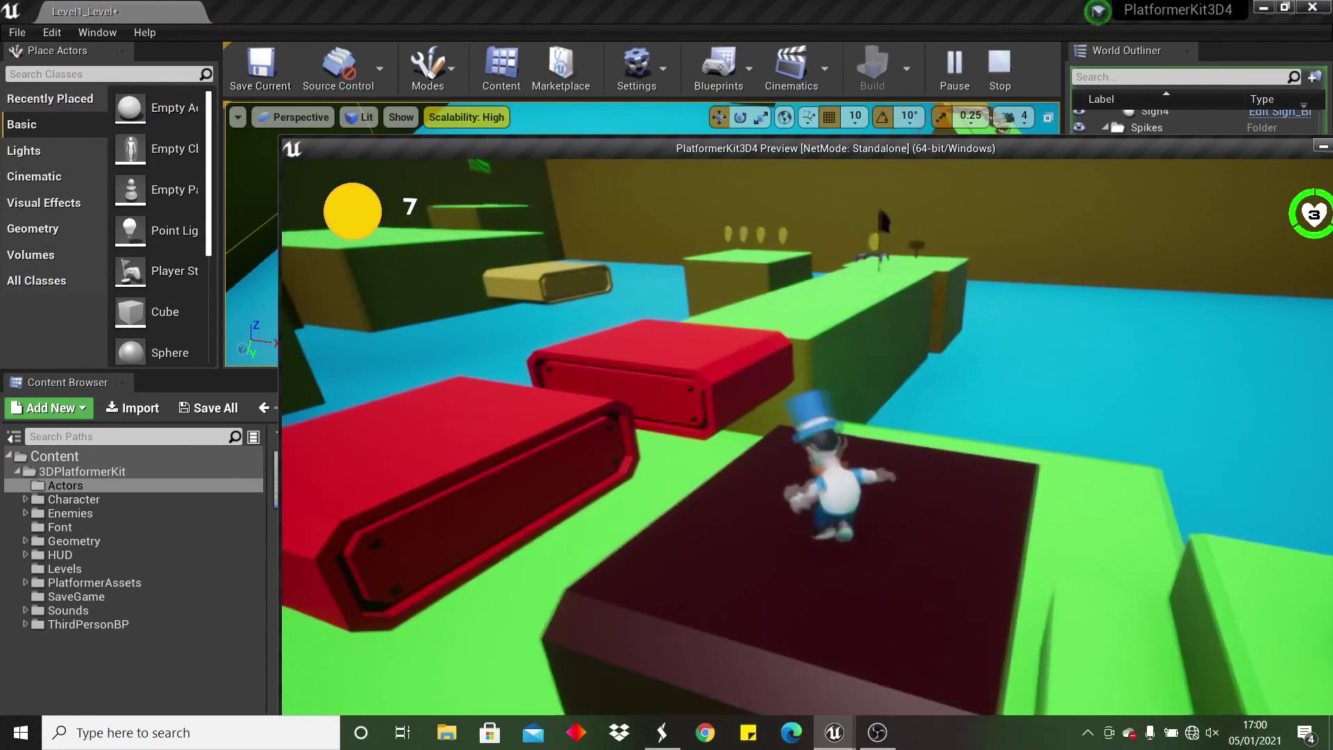
key(a)
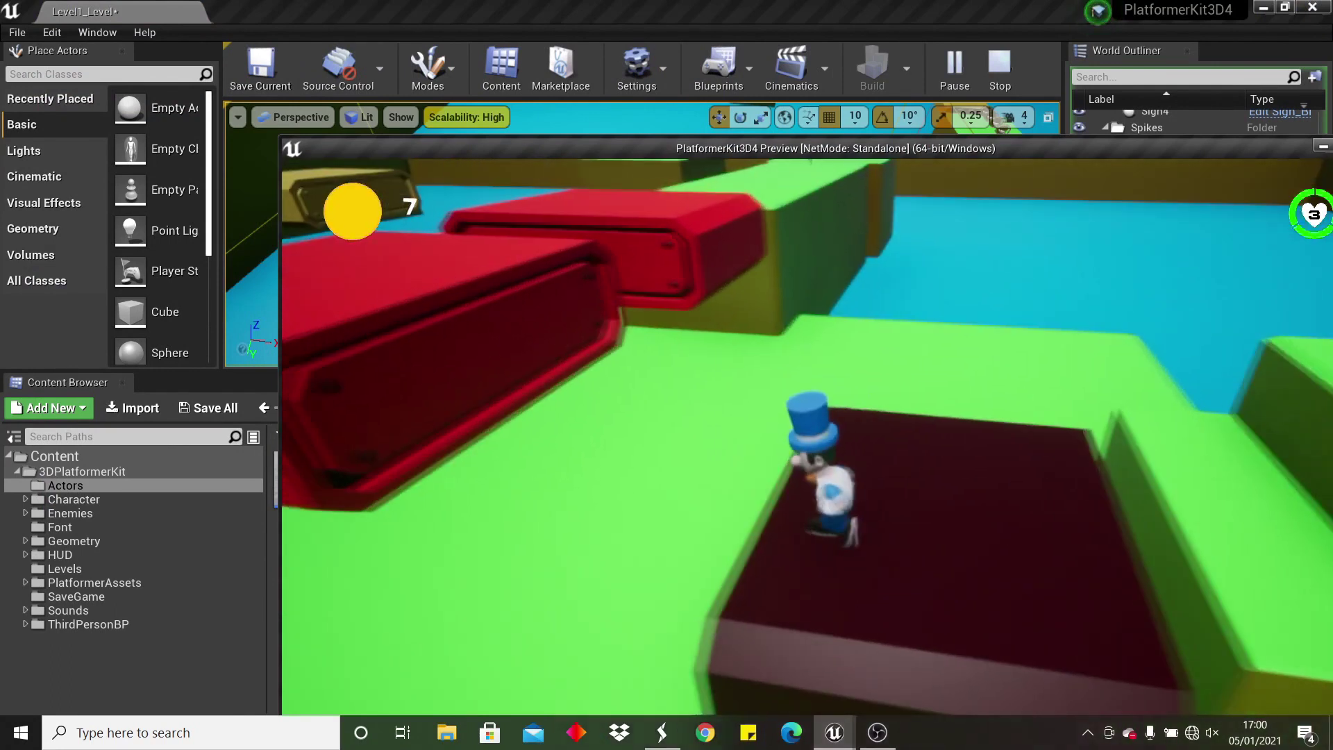
key(d)
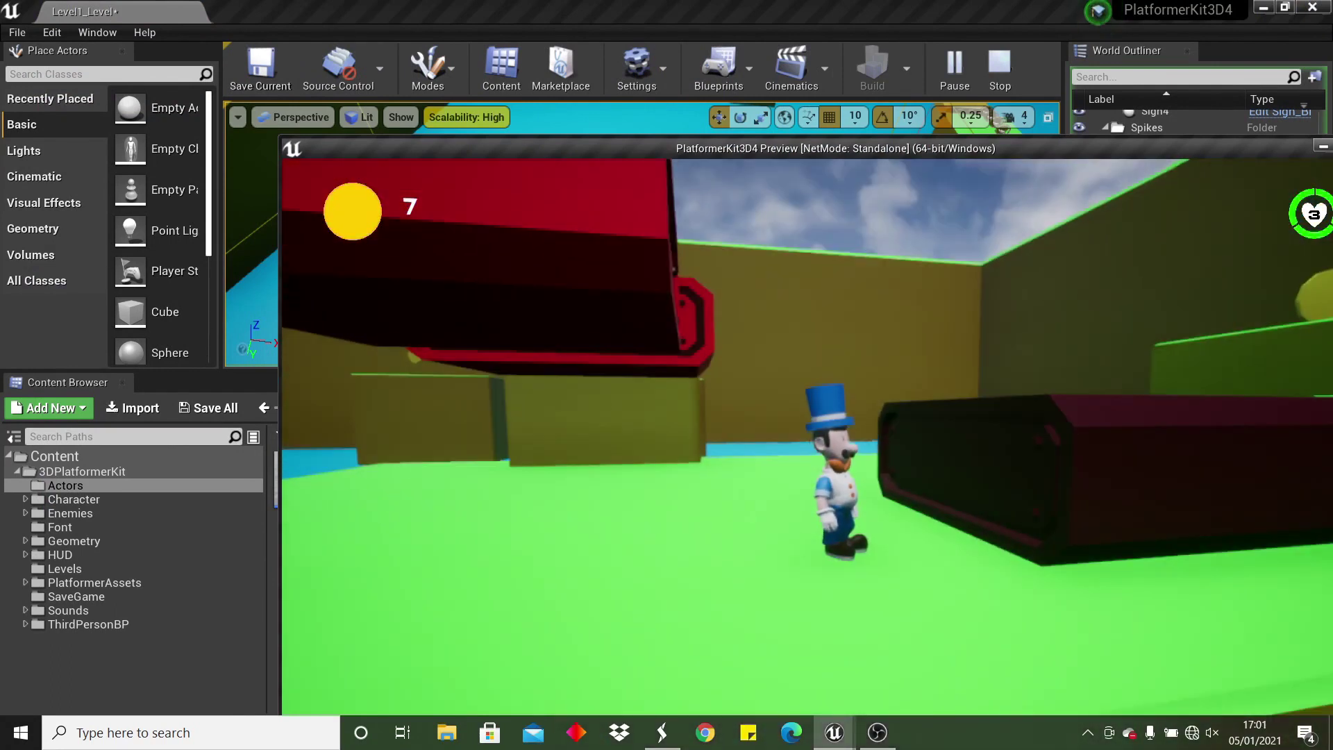
key(w)
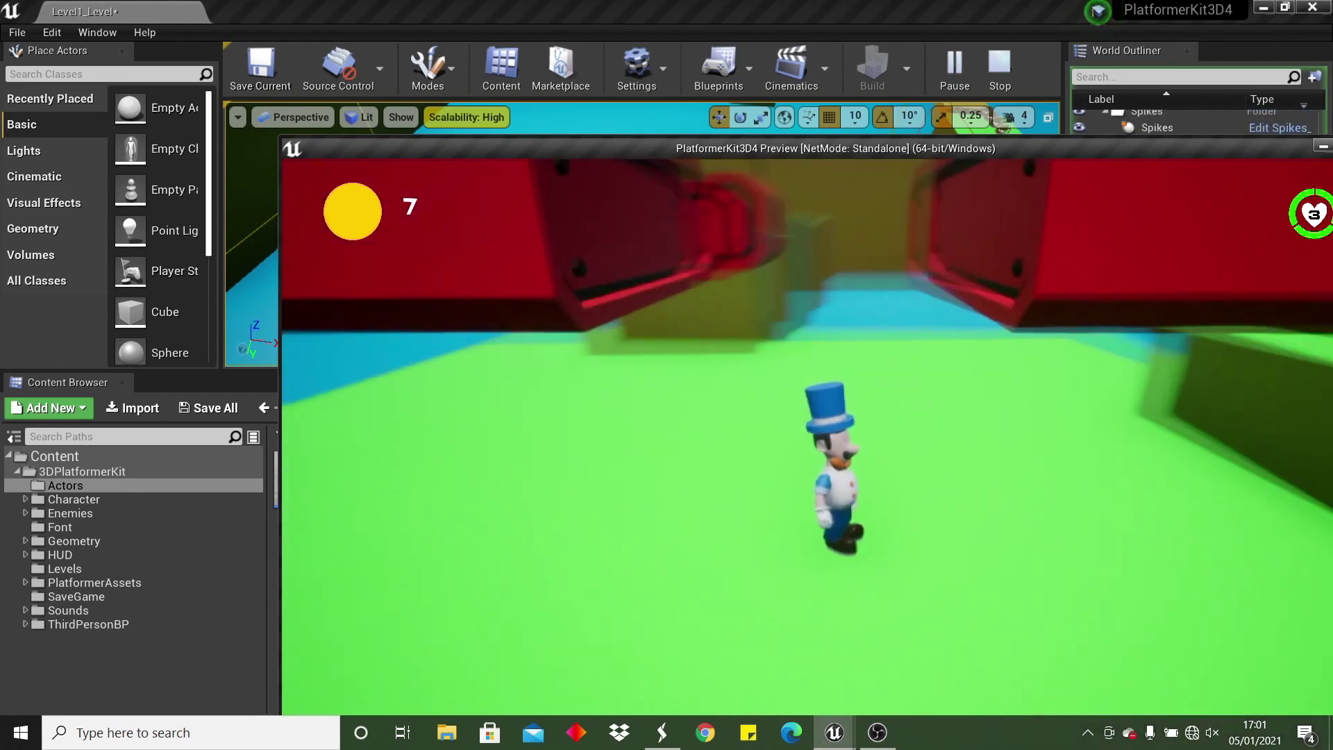
key(Escape)
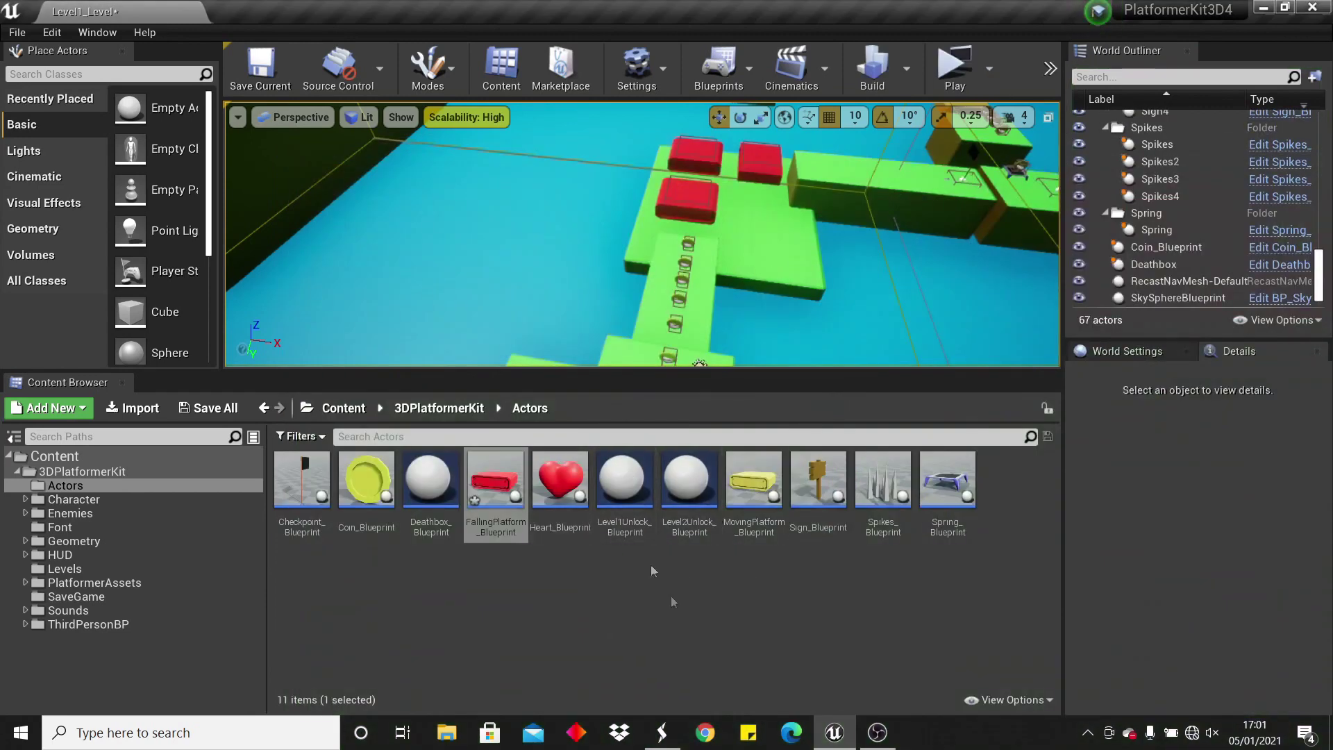
Open FallingPlatform_Blueprint and examine the fall and respawn nodes and their Delay durations in the Event Graph.
double_click(492, 484)
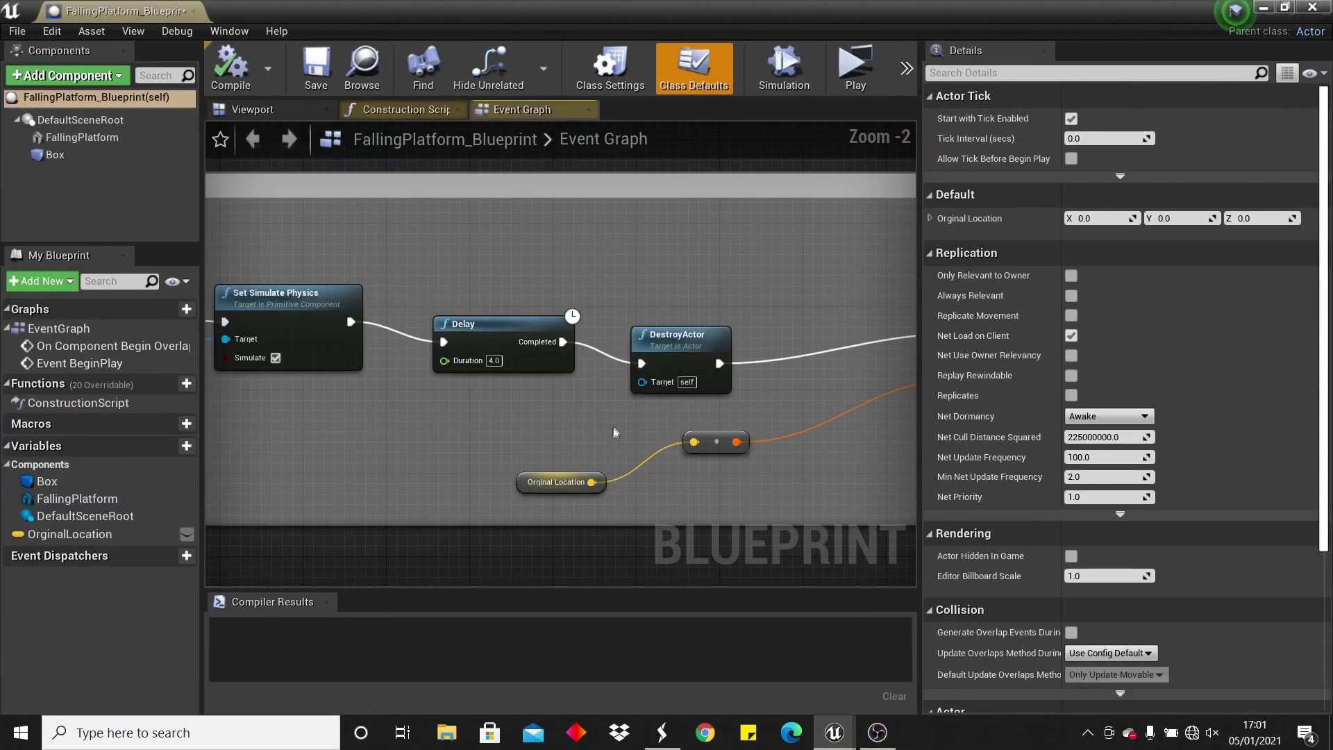
scroll(613, 423, down, 7)
scroll(718, 377, up, 6)
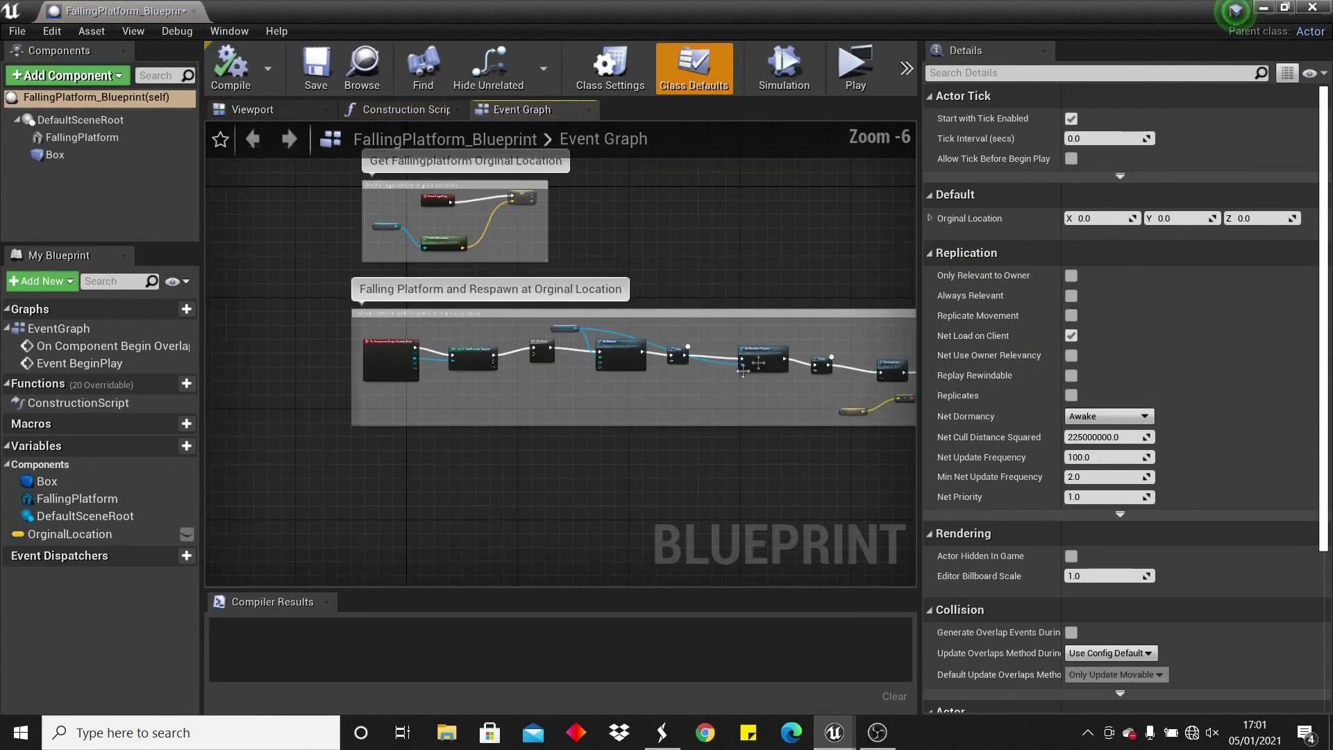
right_drag(654, 372, 594, 413)
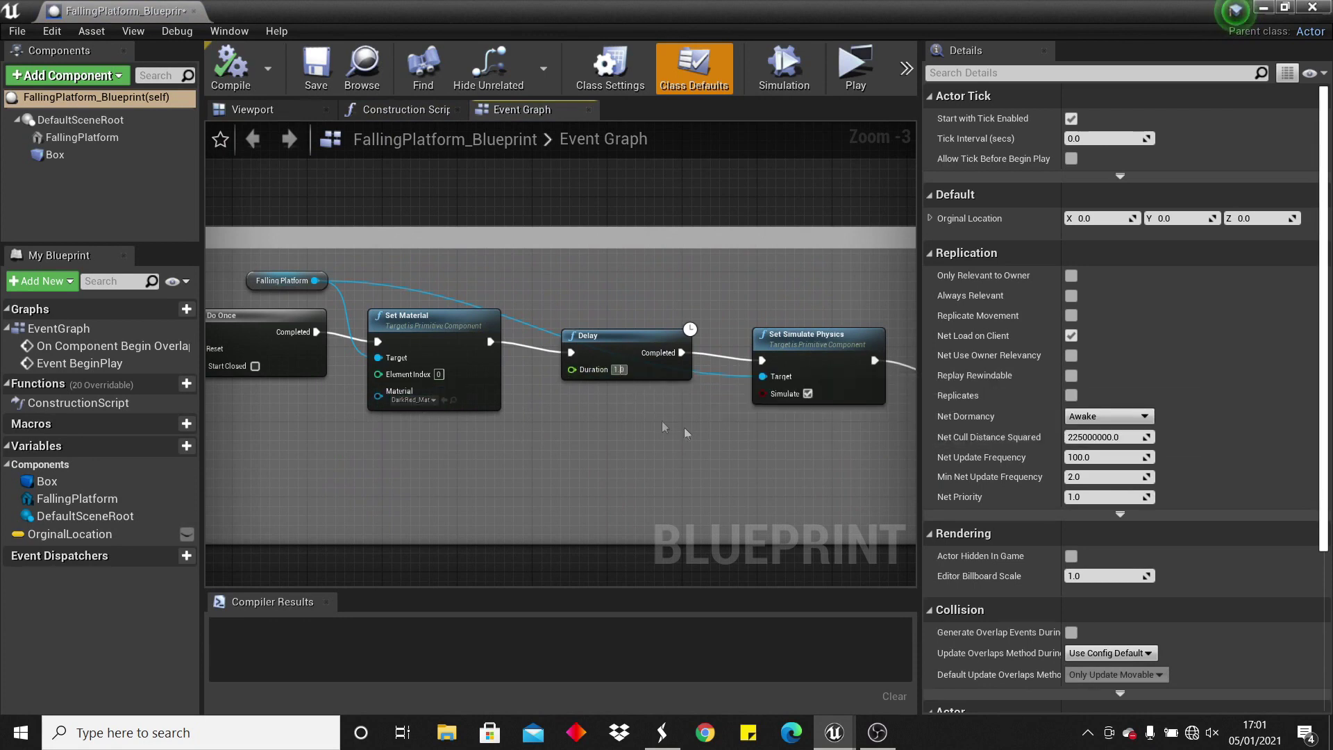
right_drag(687, 435, 443, 401)
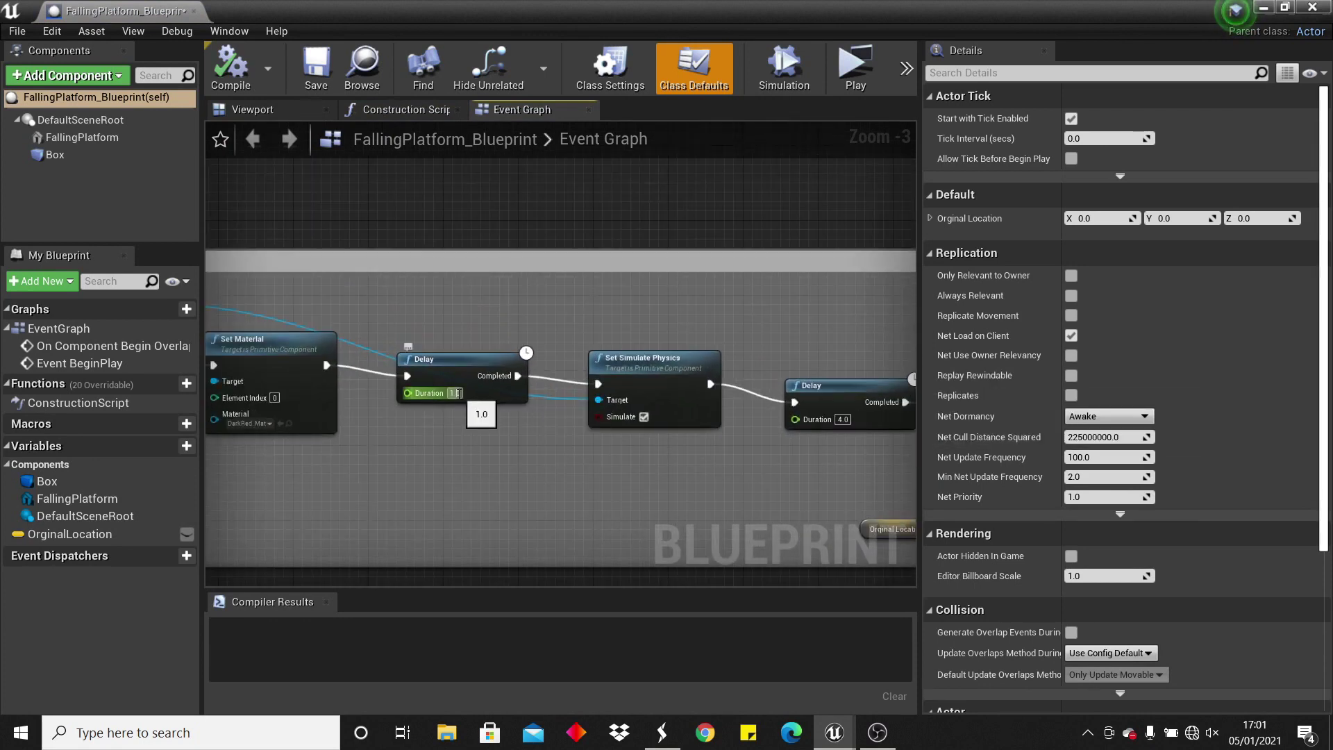
Set the Duration of the Delay before Set Simulate Physics to 0.5 and compile FallingPlatform_Blueprint.
click(457, 393)
key(BackSpace)
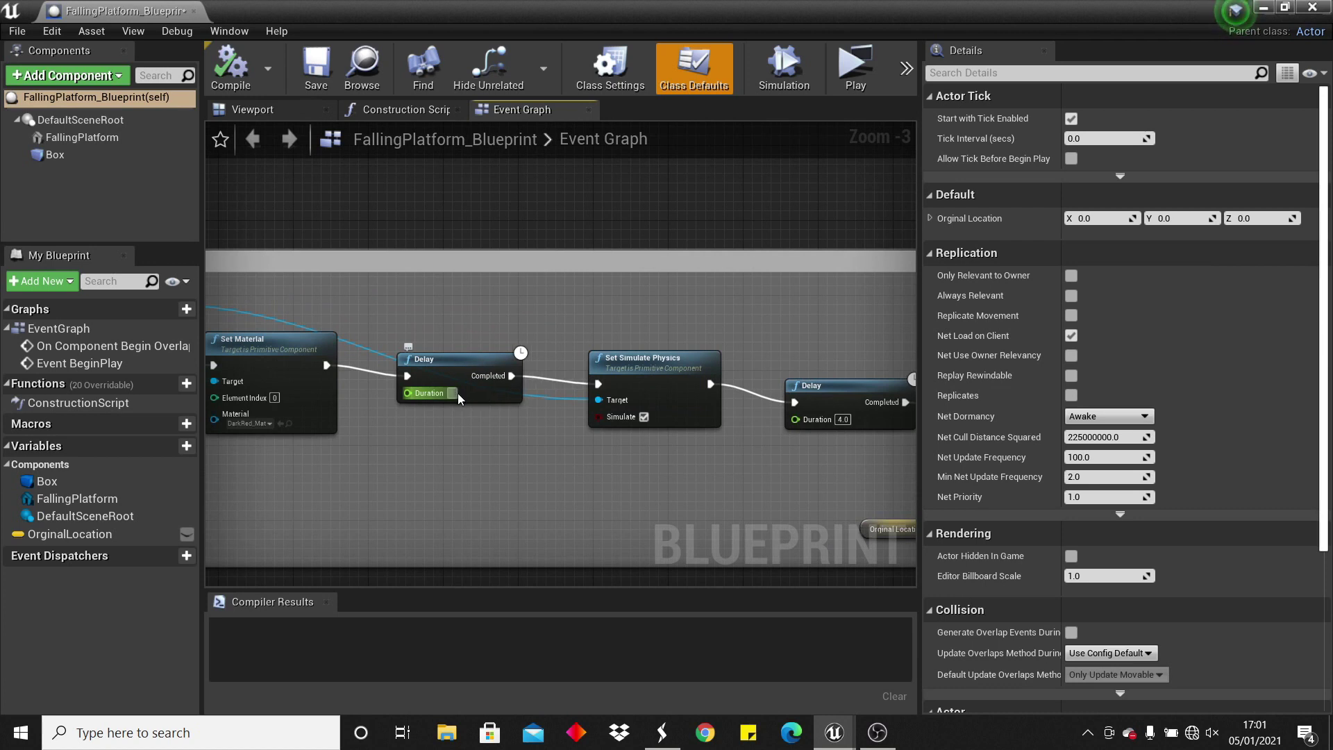
text(0.5)
key(Return)
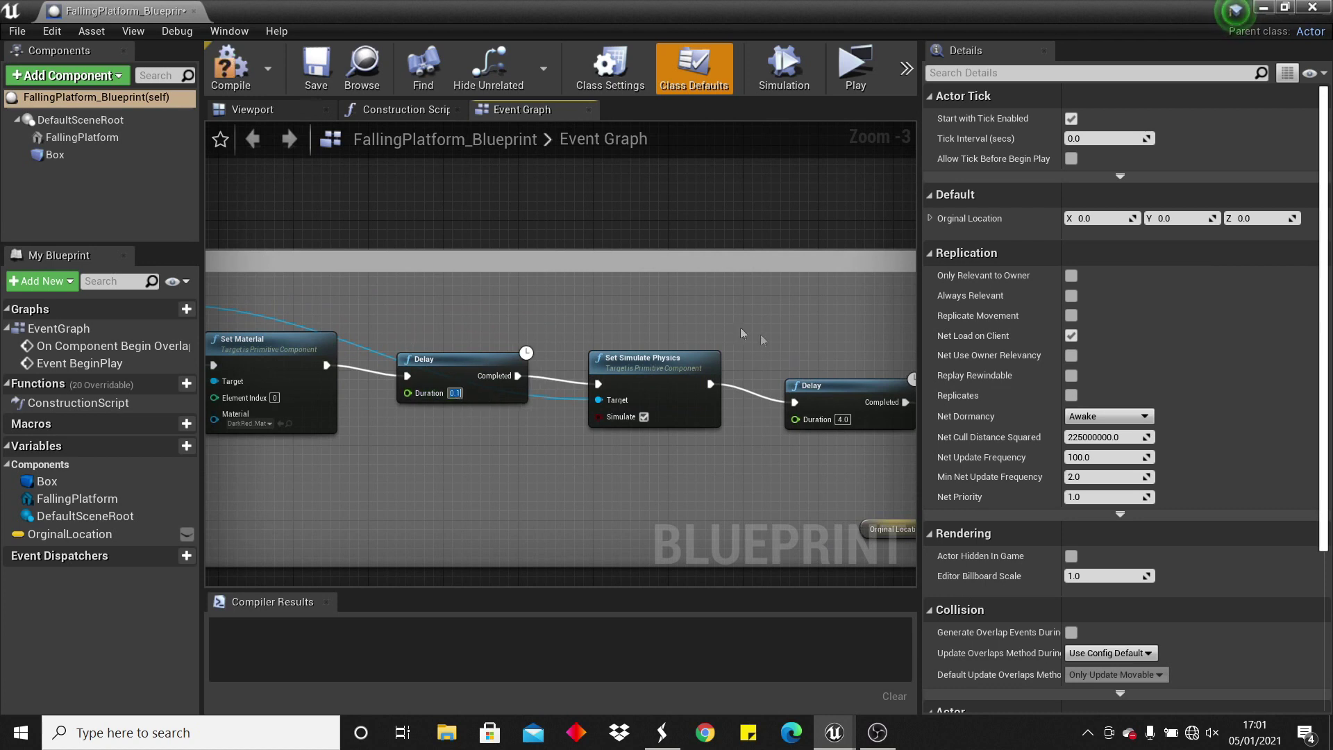
right_drag(732, 329, 584, 340)
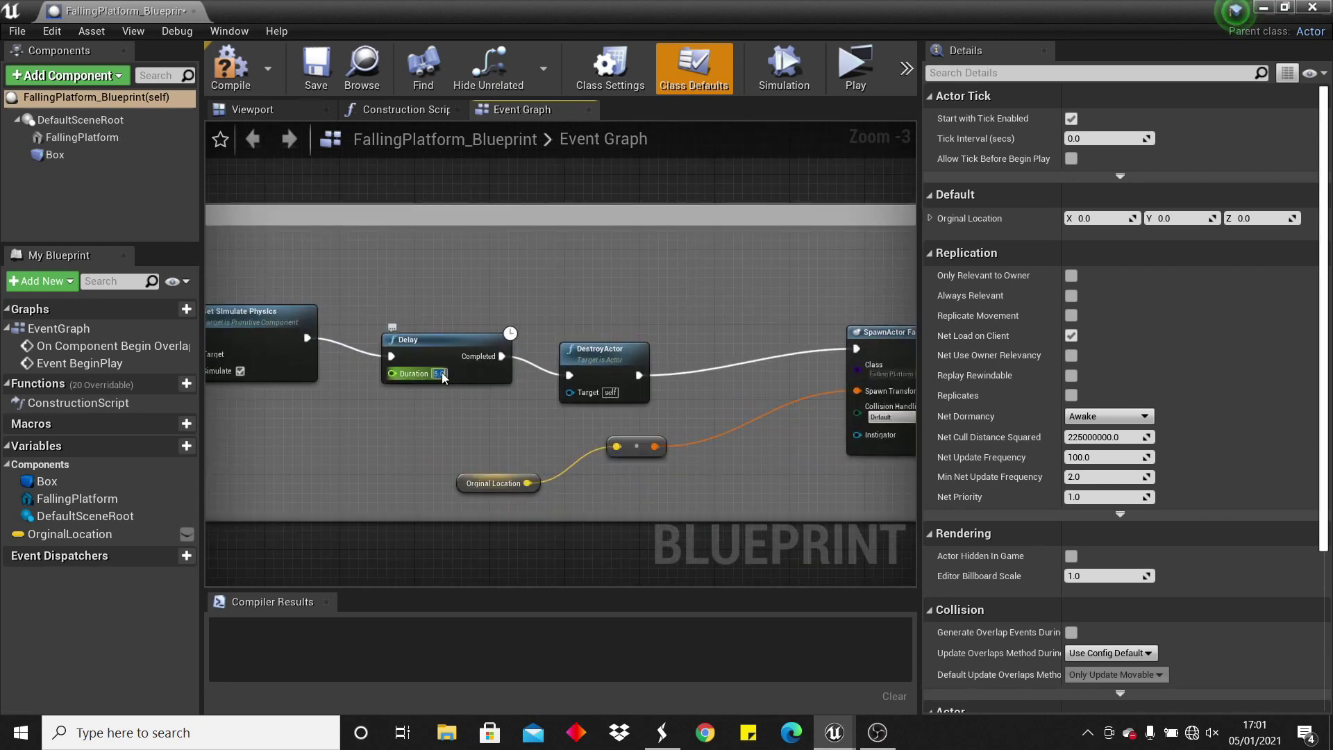
click(235, 73)
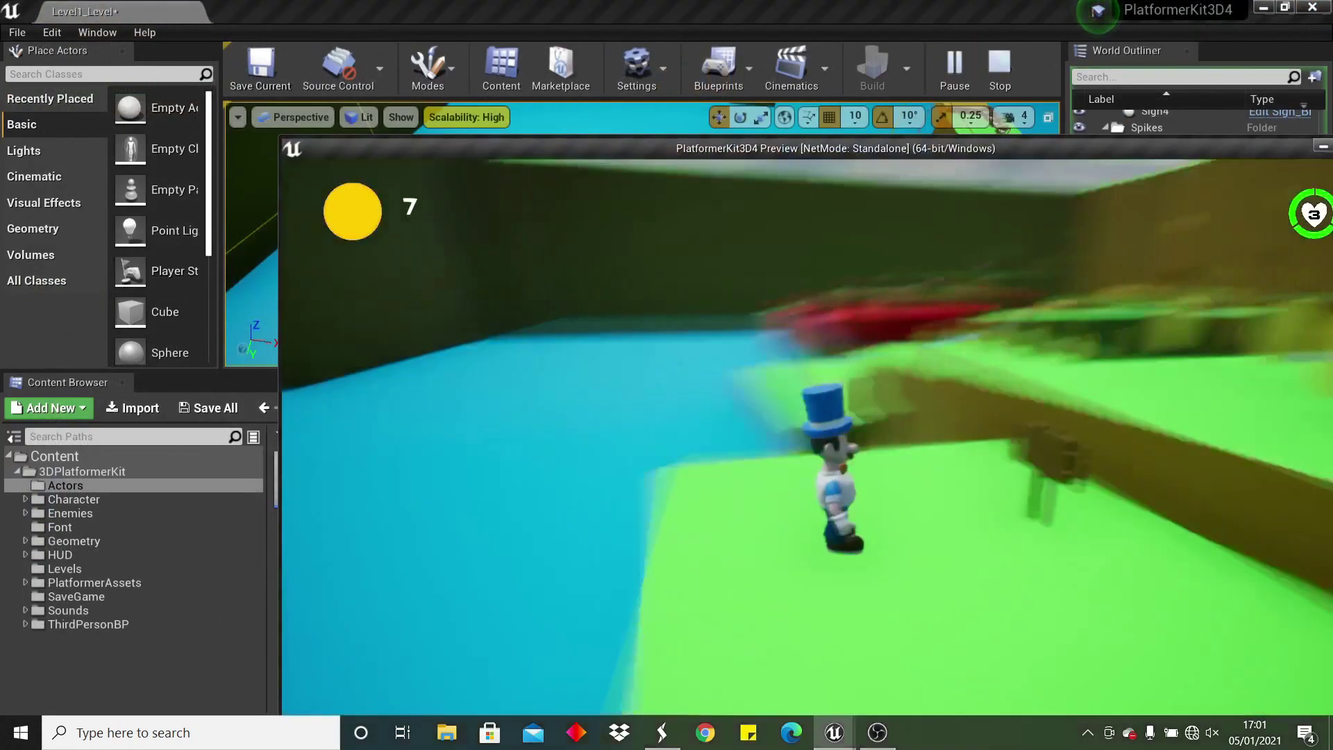
Test-play the level, running and jumping the character onto a red falling platform to try out the edited delay.
key(w)
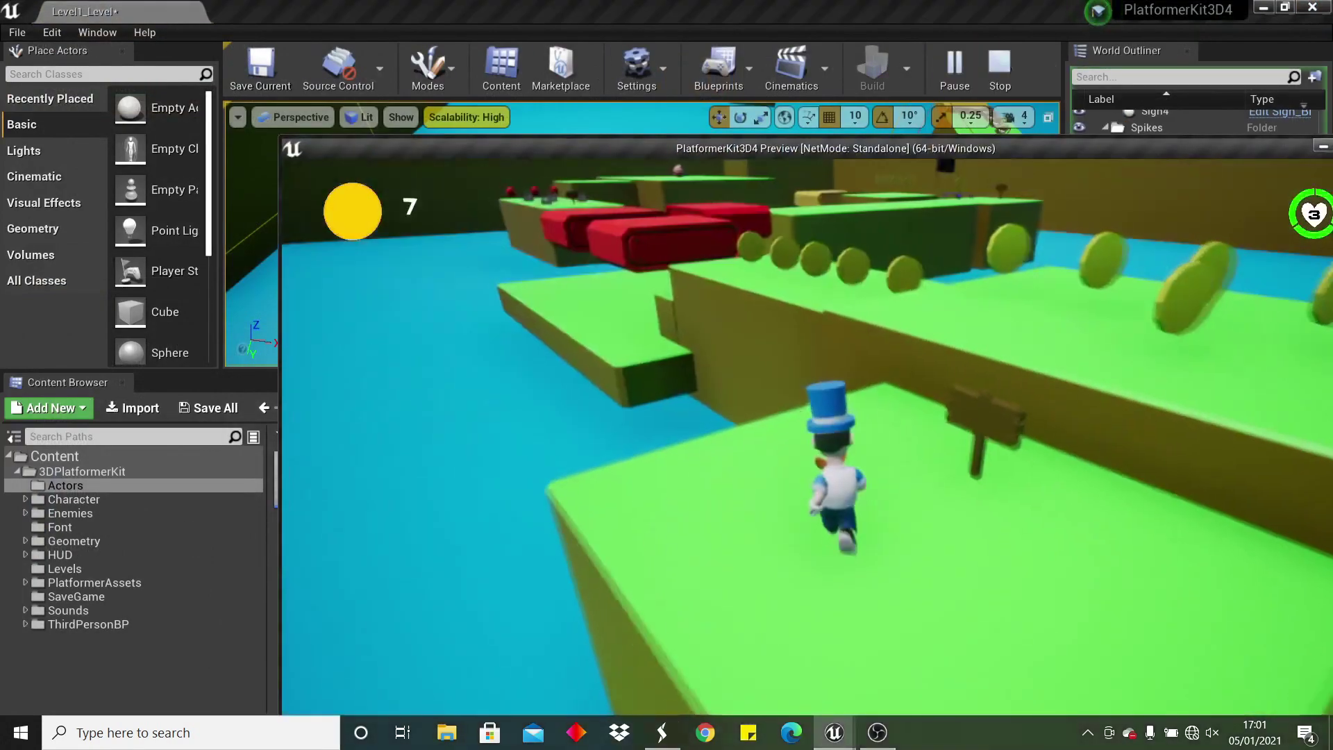
key(w)
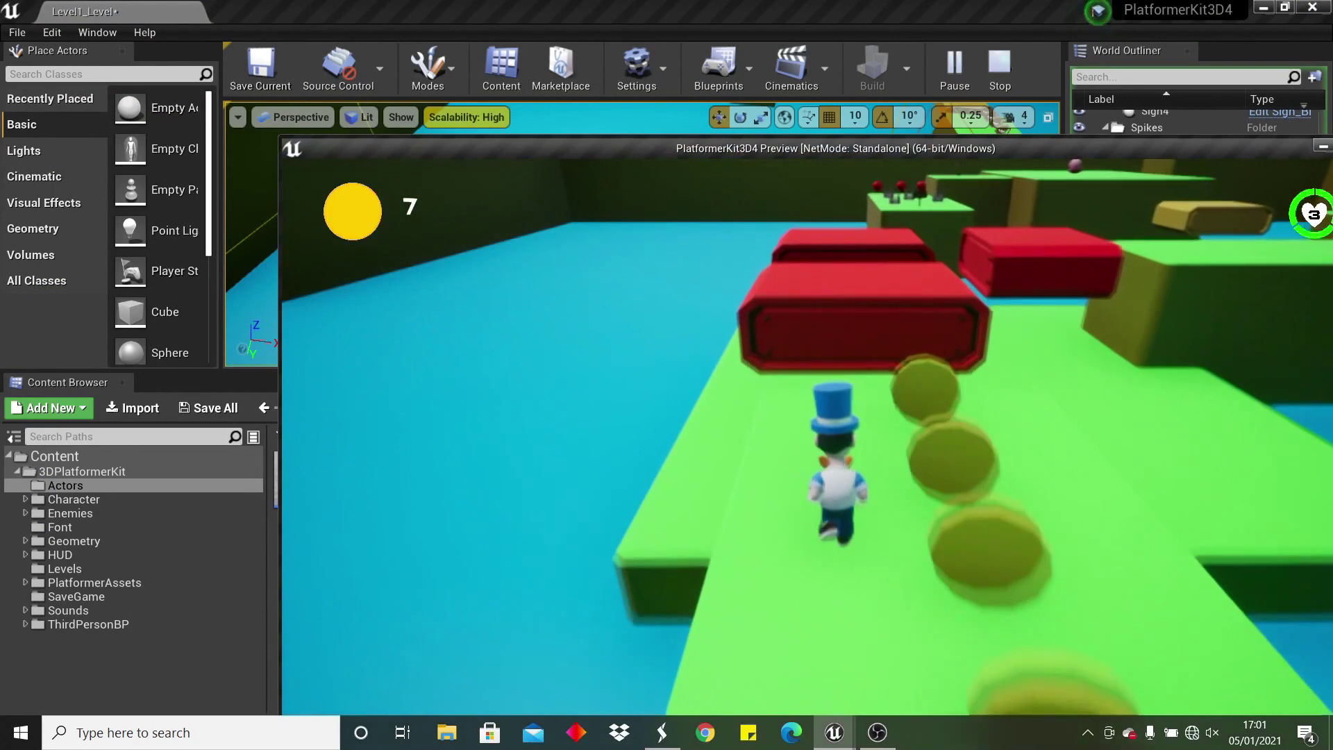
key(space)
key(a)
key(d)
key(w)
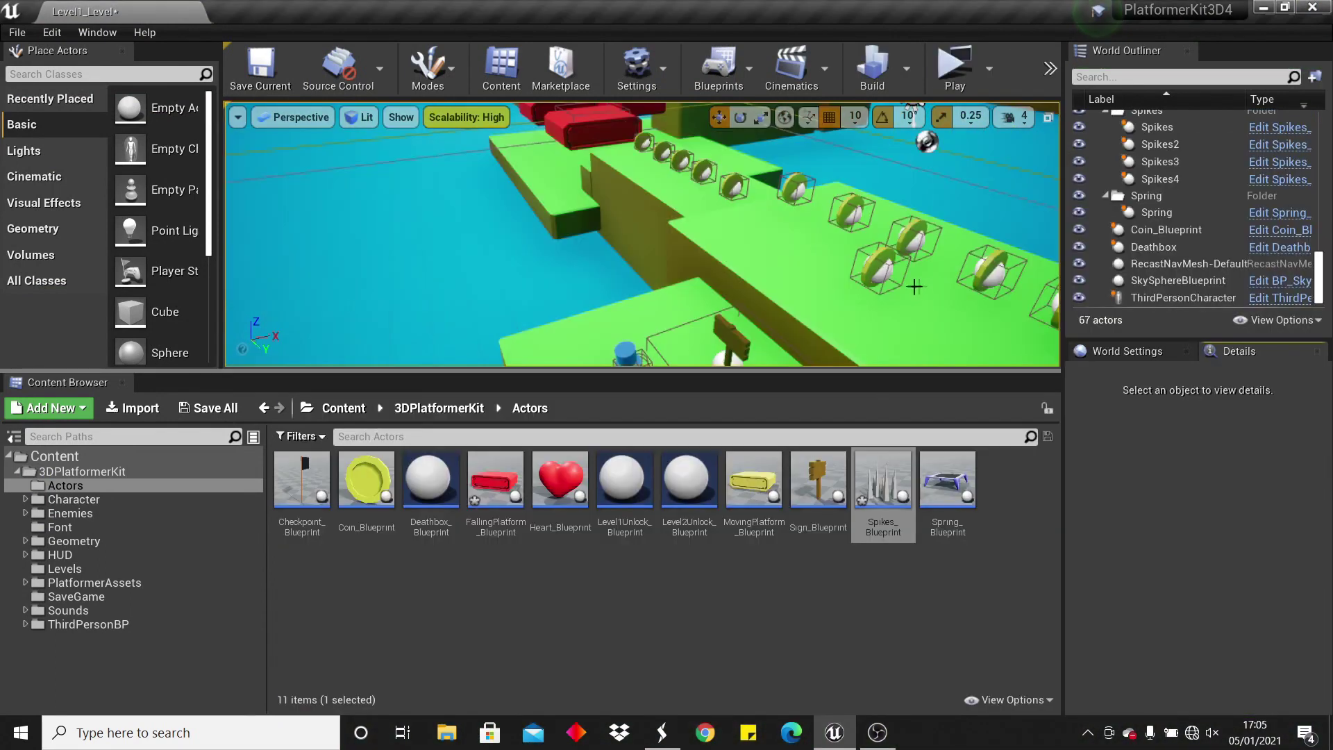
Place a Spikes_Blueprint actor on the raised green platform, beside the row of coins.
right_drag(908, 306, 908, 307)
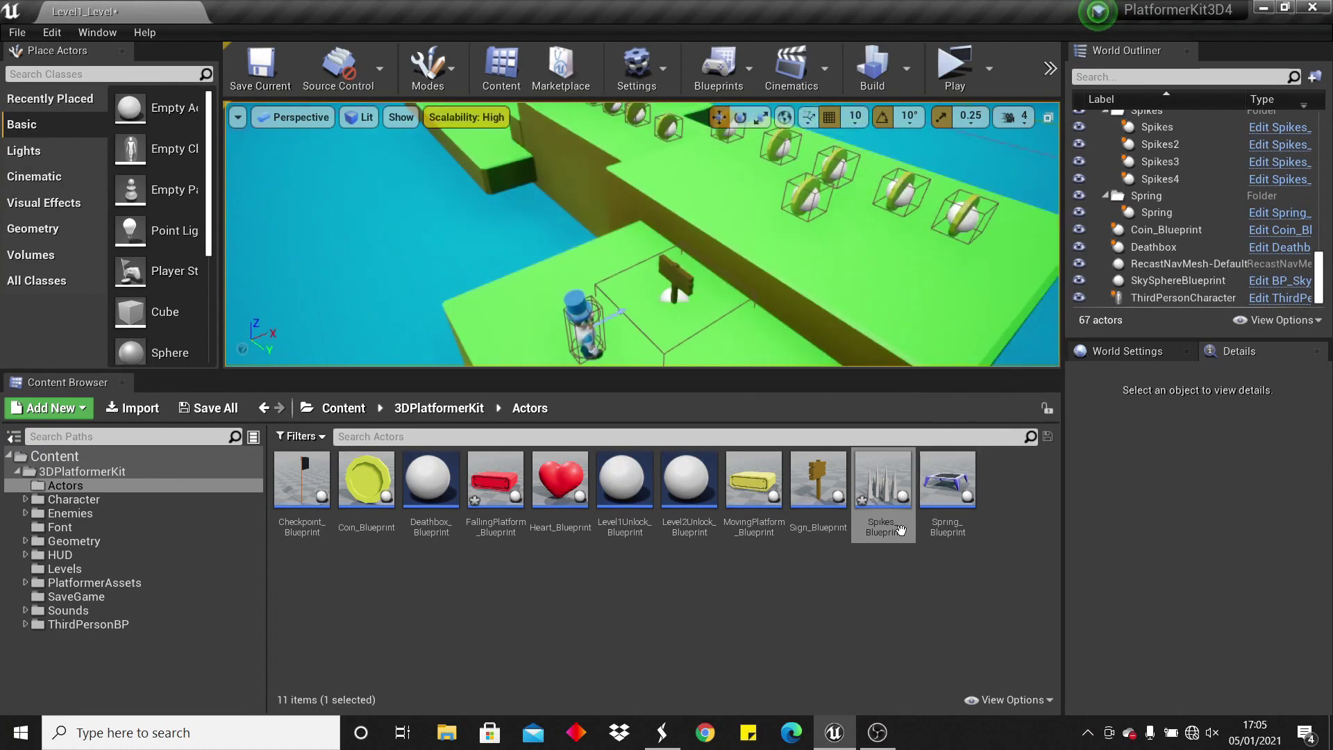
drag(900, 530, 789, 249)
drag(753, 180, 754, 180)
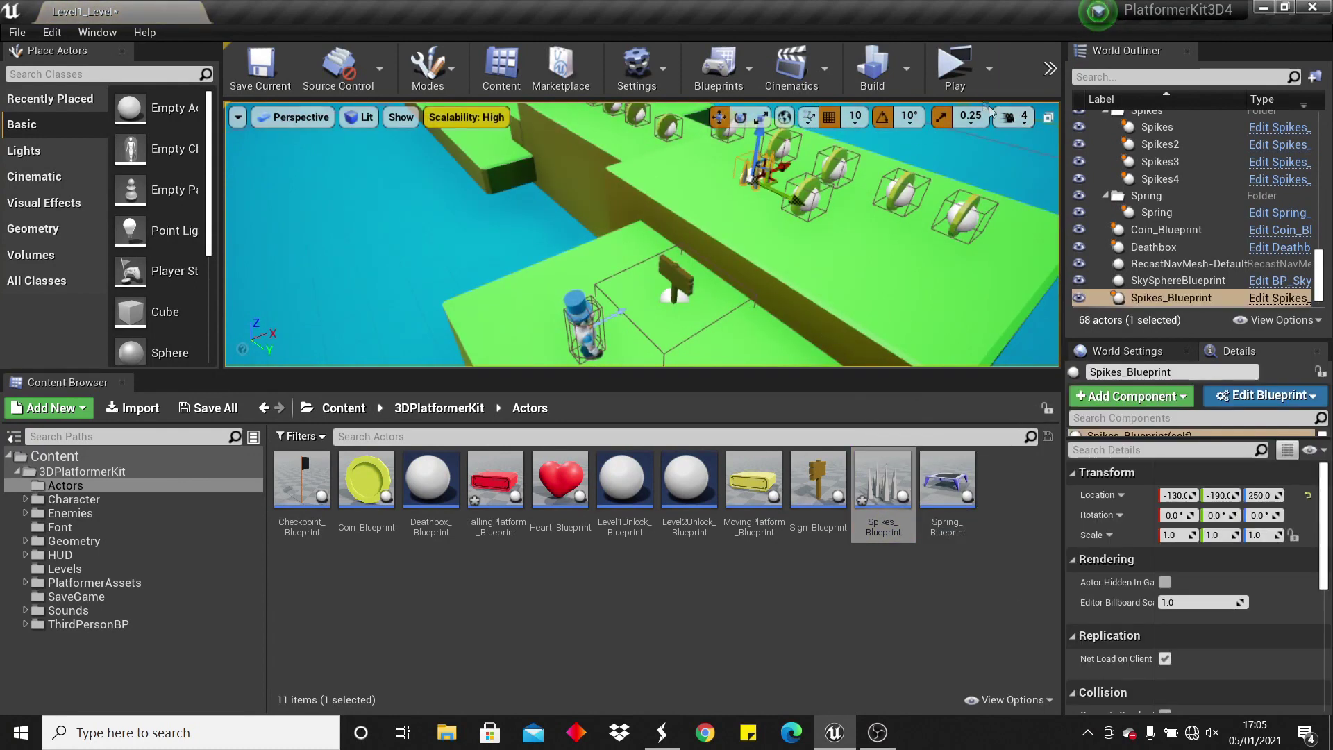
Test-play the level, run the character into the new spikes until all lives are lost, and stop the preview.
click(931, 98)
key(w)
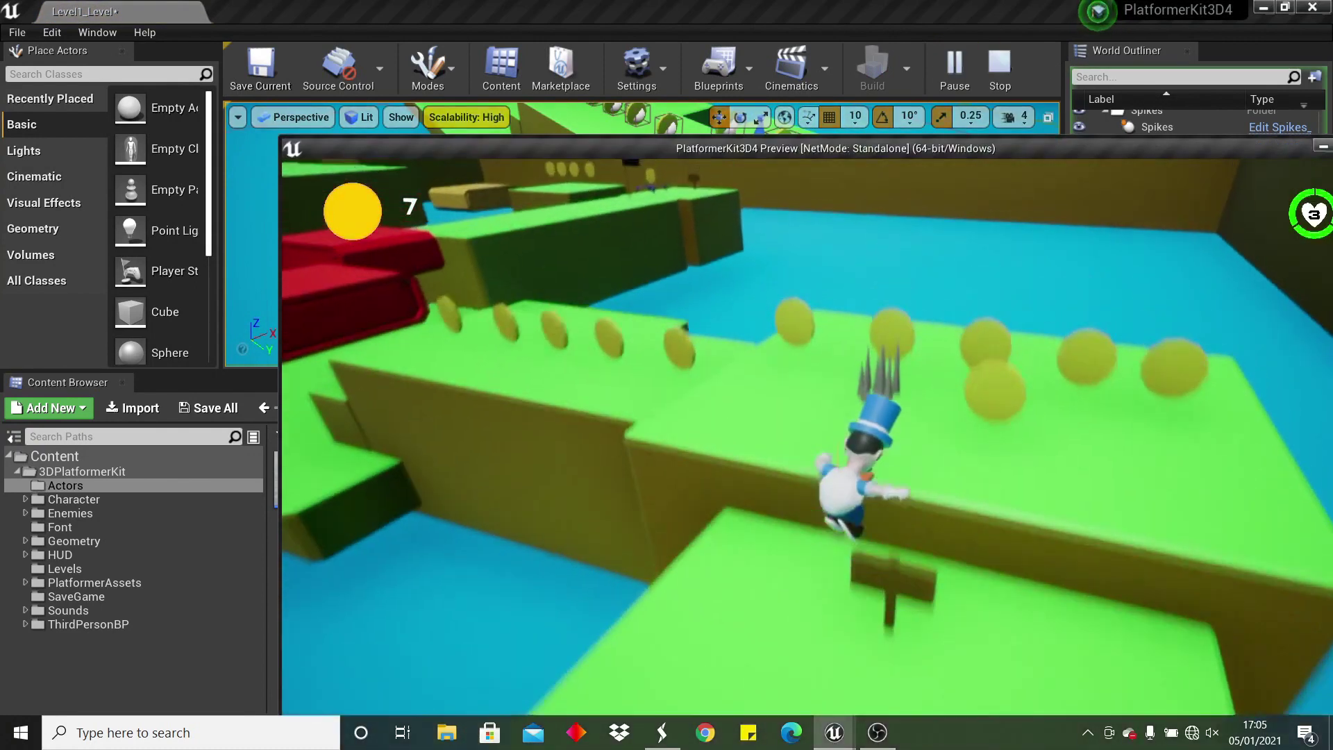
key(w)
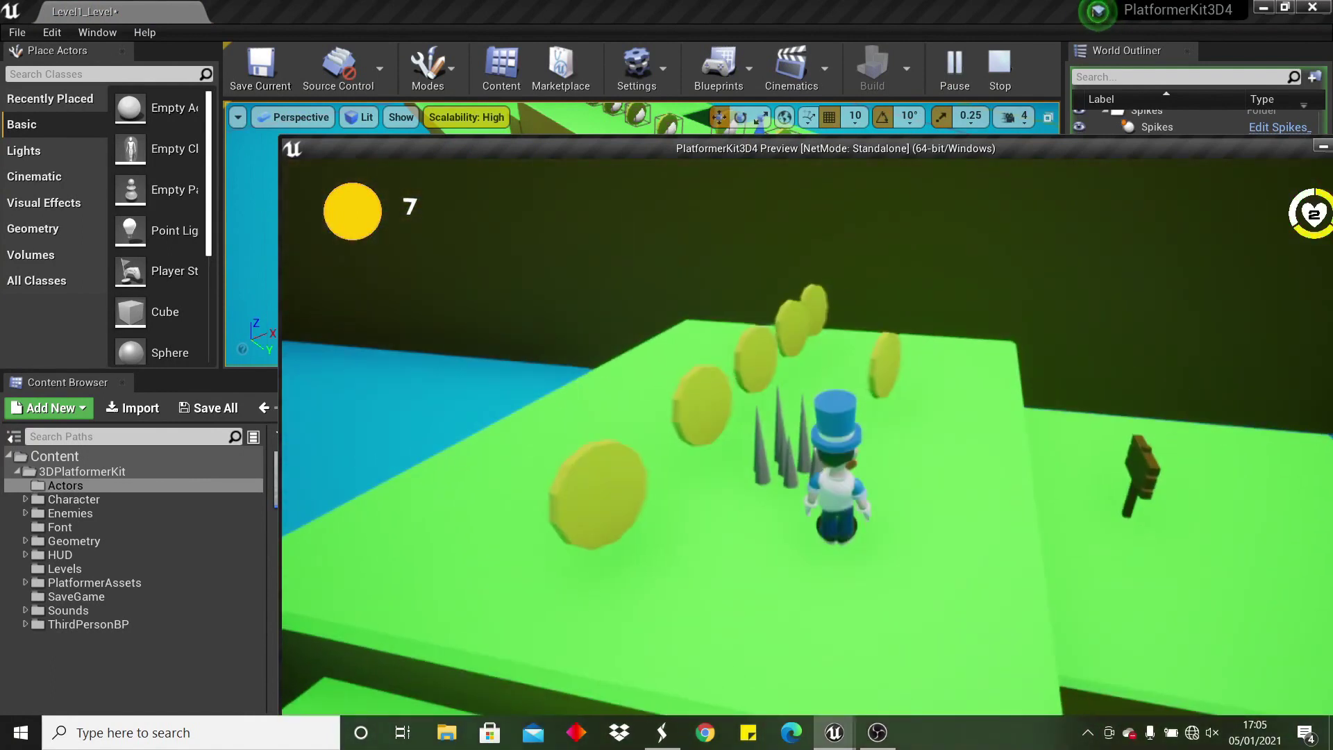
key(w)
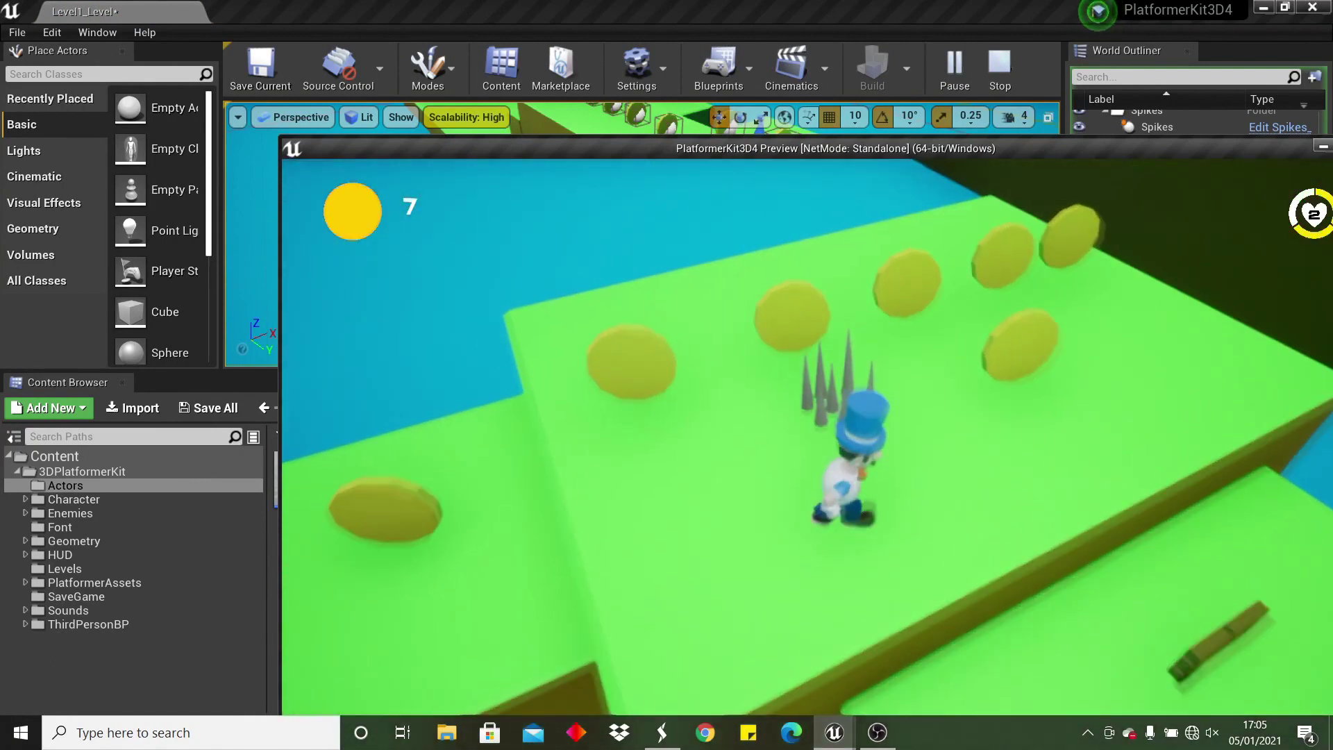
key(w)
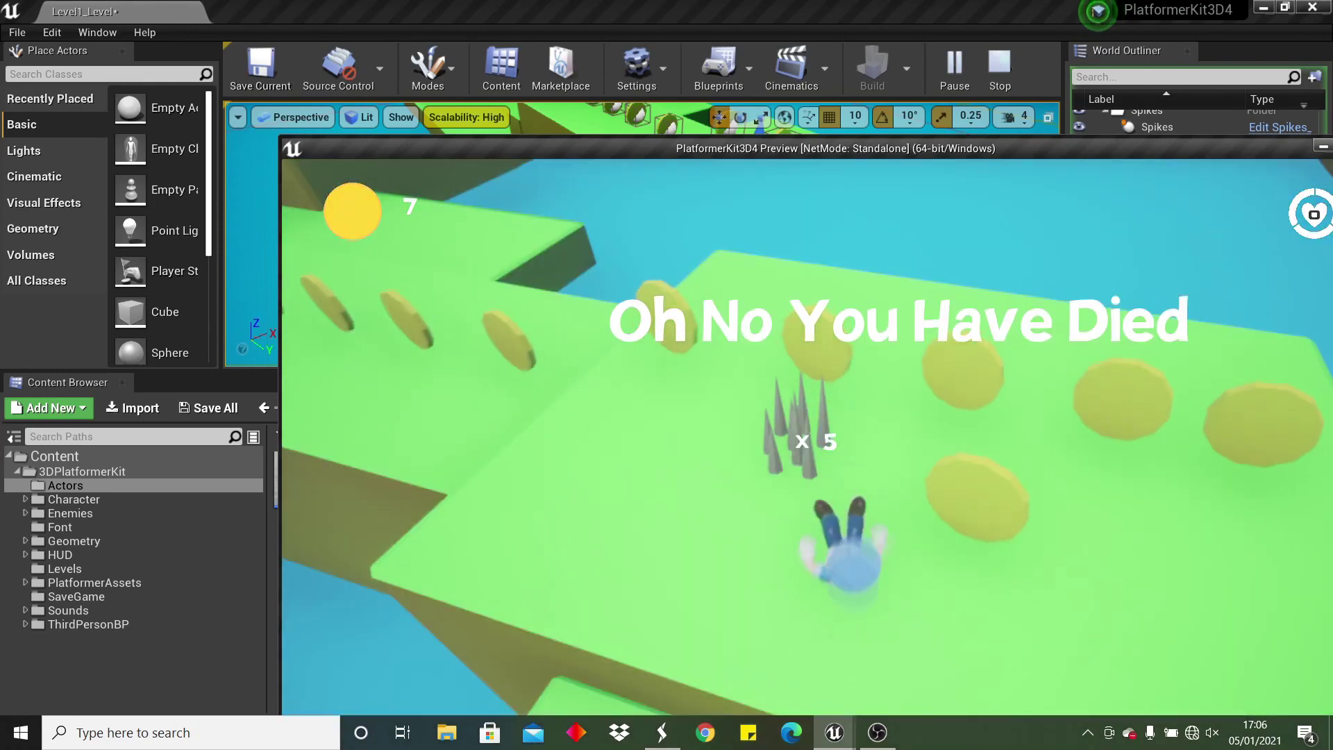
key(Escape)
Place a Heart_Blueprint beside the spikes and test-play taking spike damage before collecting the heart.
drag(570, 494, 709, 186)
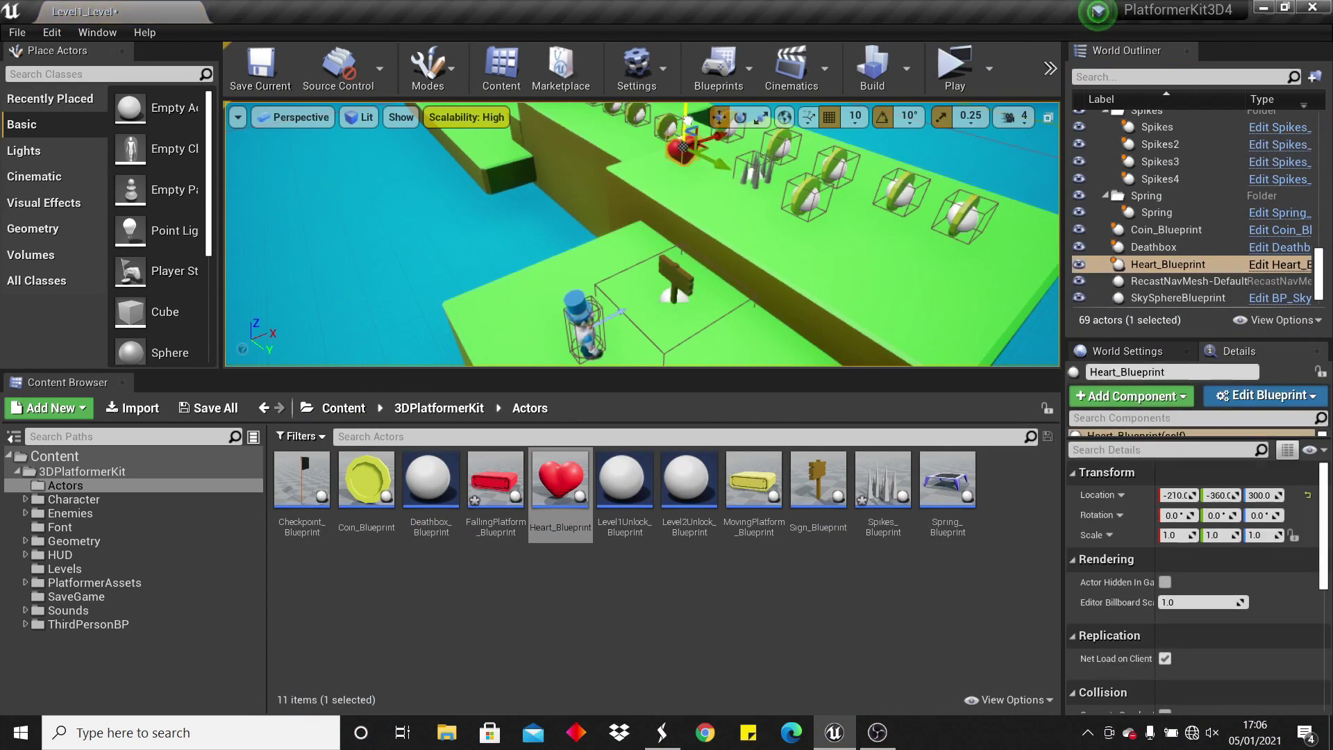
click(955, 74)
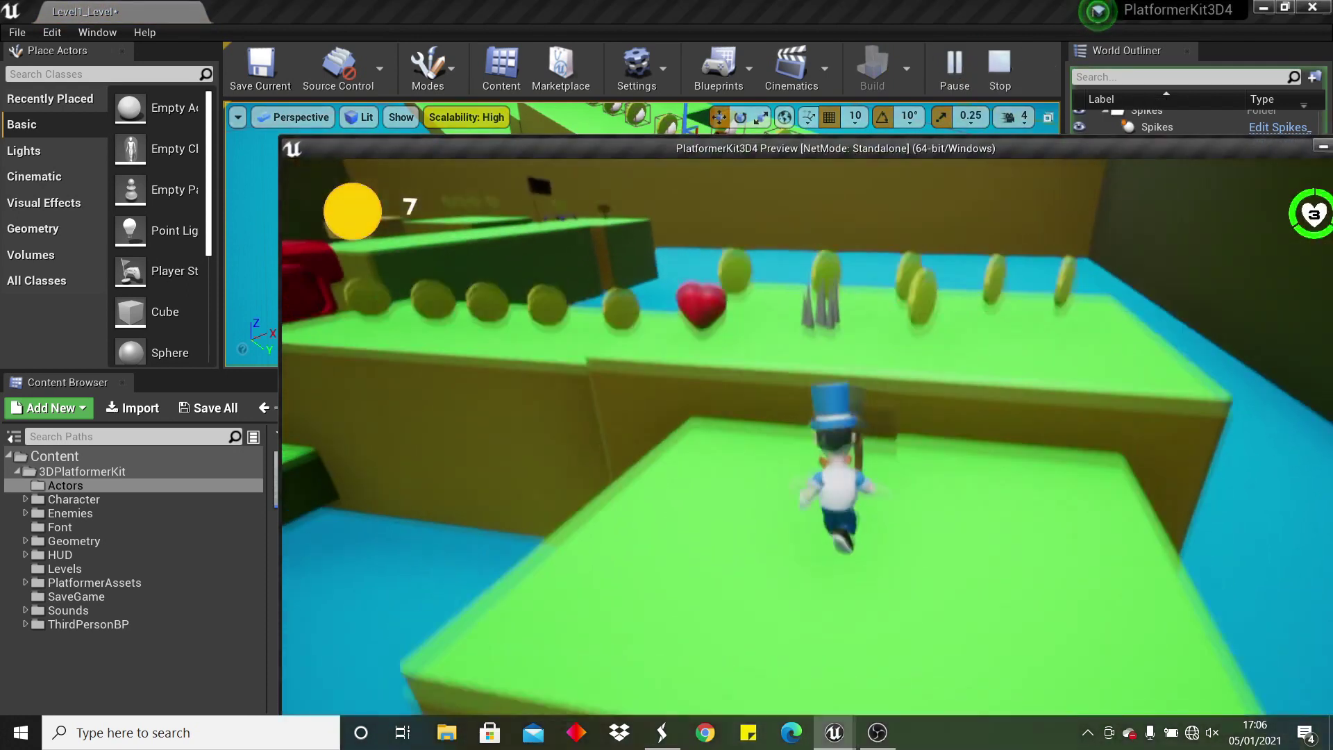
key(w)
key(s)
key(w)
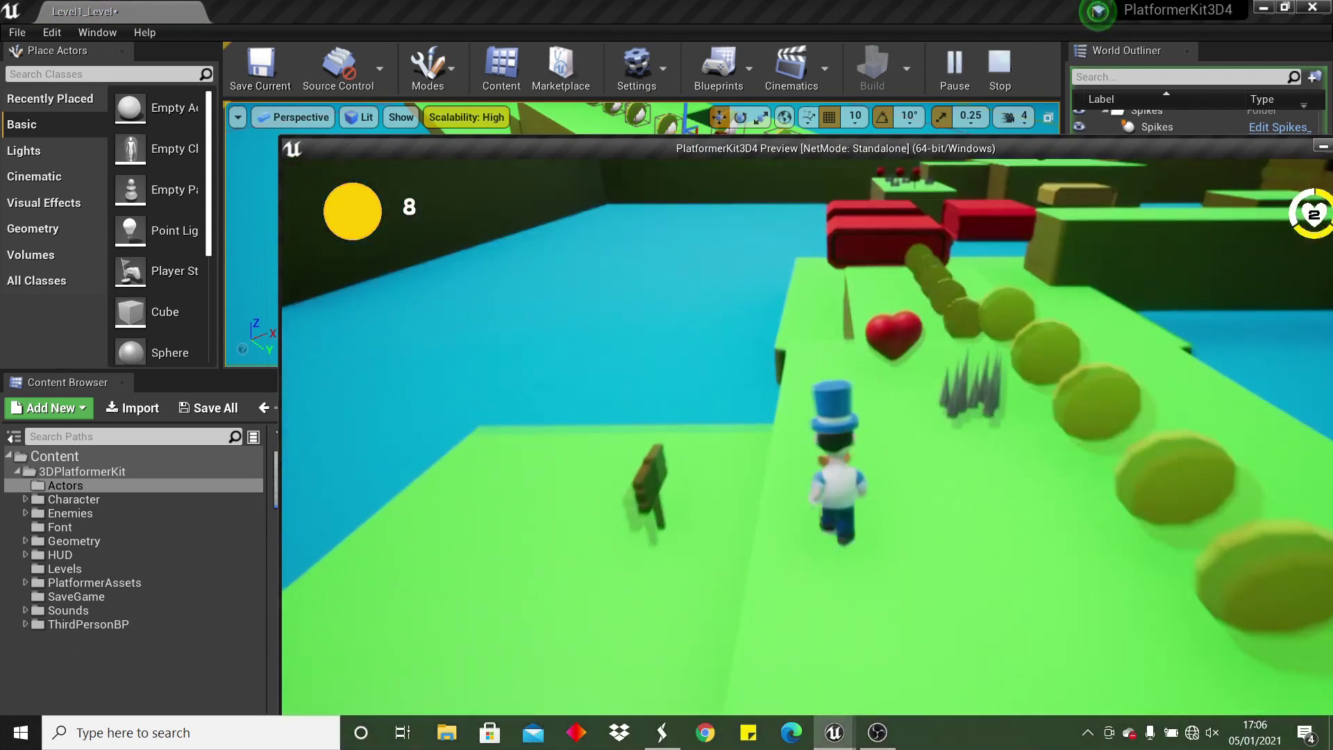
key(w)
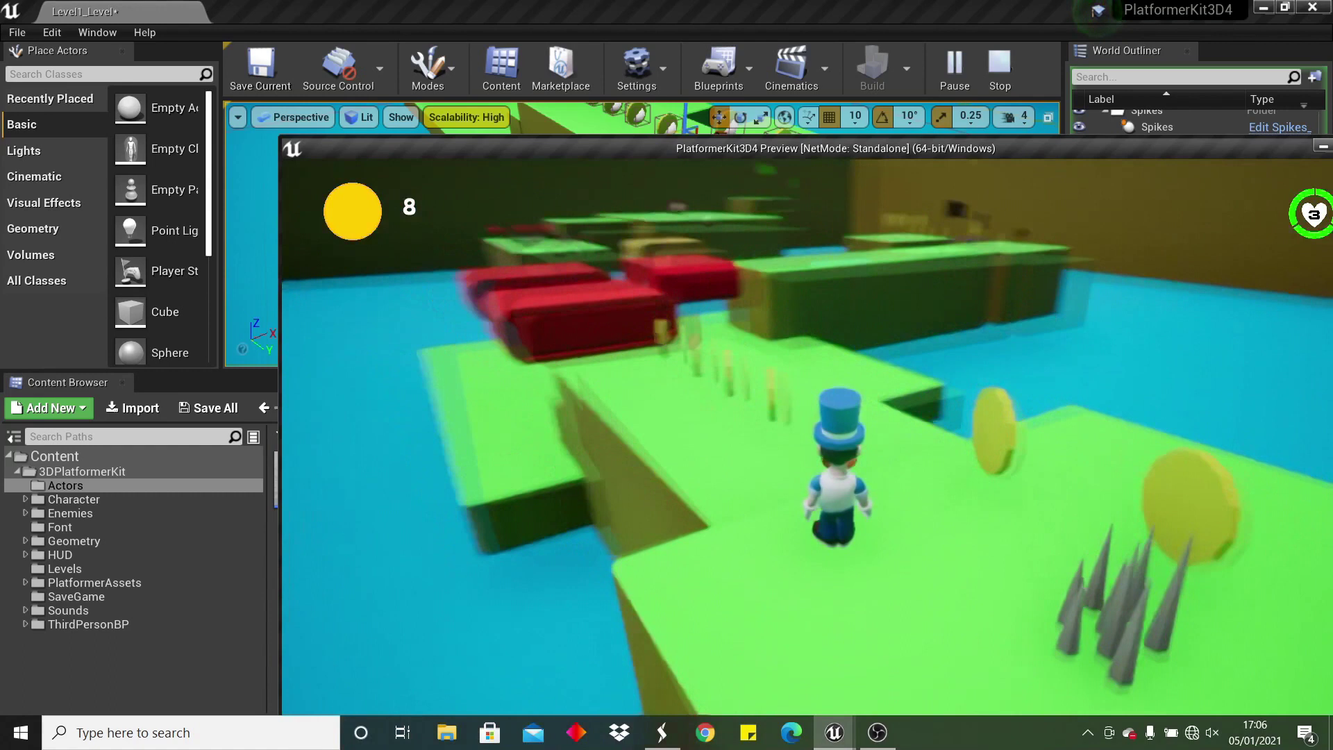
key(Escape)
Test-play the level again, collecting the heart with full lives, and stop the preview.
drag(562, 493, 570, 487)
click(954, 68)
click(780, 319)
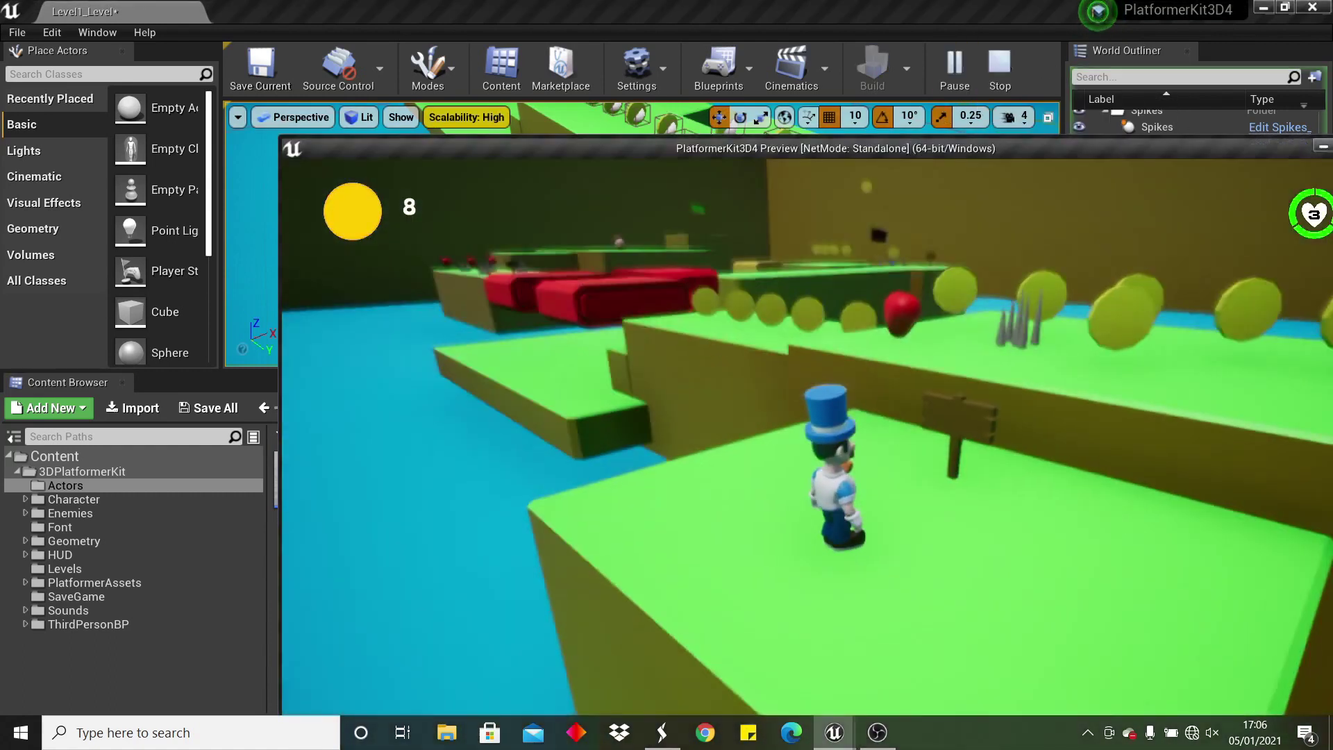
key(w)
key(space)
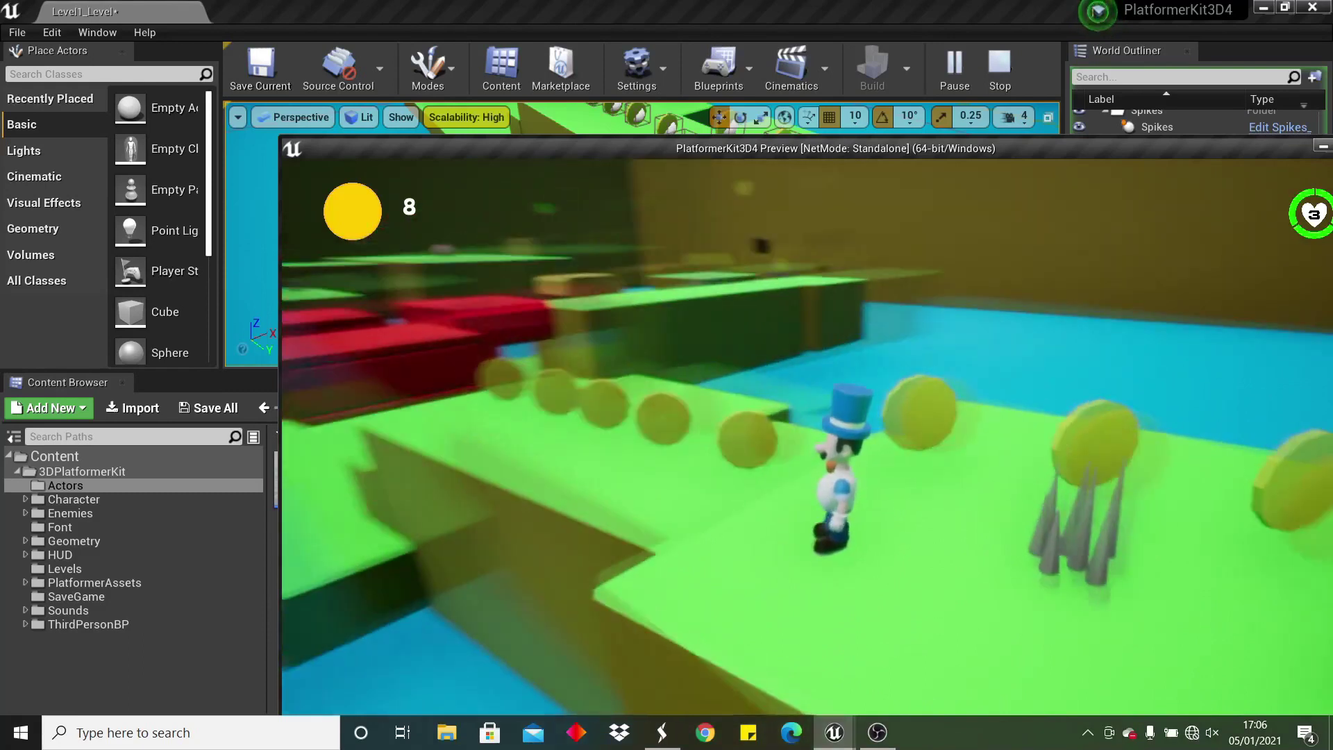
key(w)
key(w)
key(Escape)
Select MovingPlatform, move its Location 2 point to about X 661, and set its Speed to 0.5.
right_drag(798, 347, 788, 250)
key(w)
click(788, 250)
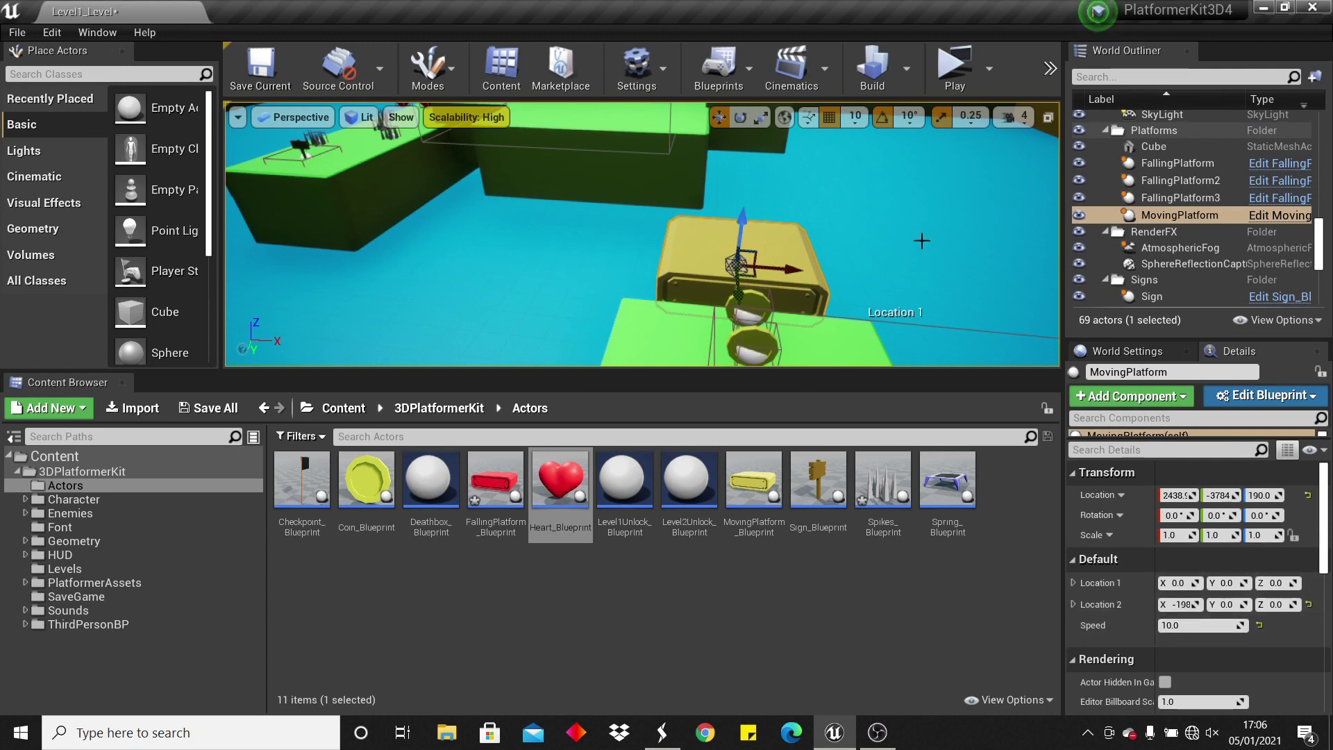
right_drag(920, 240, 896, 243)
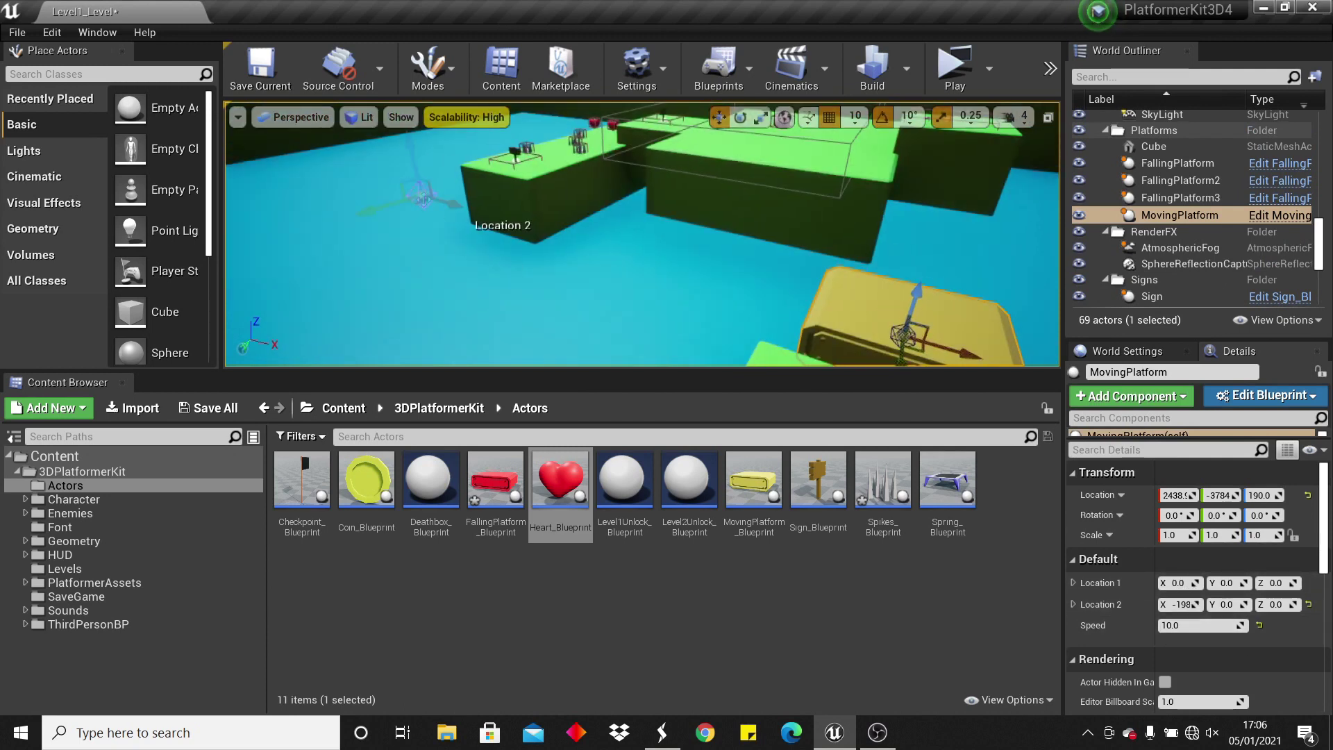
scroll(517, 252, down, 3)
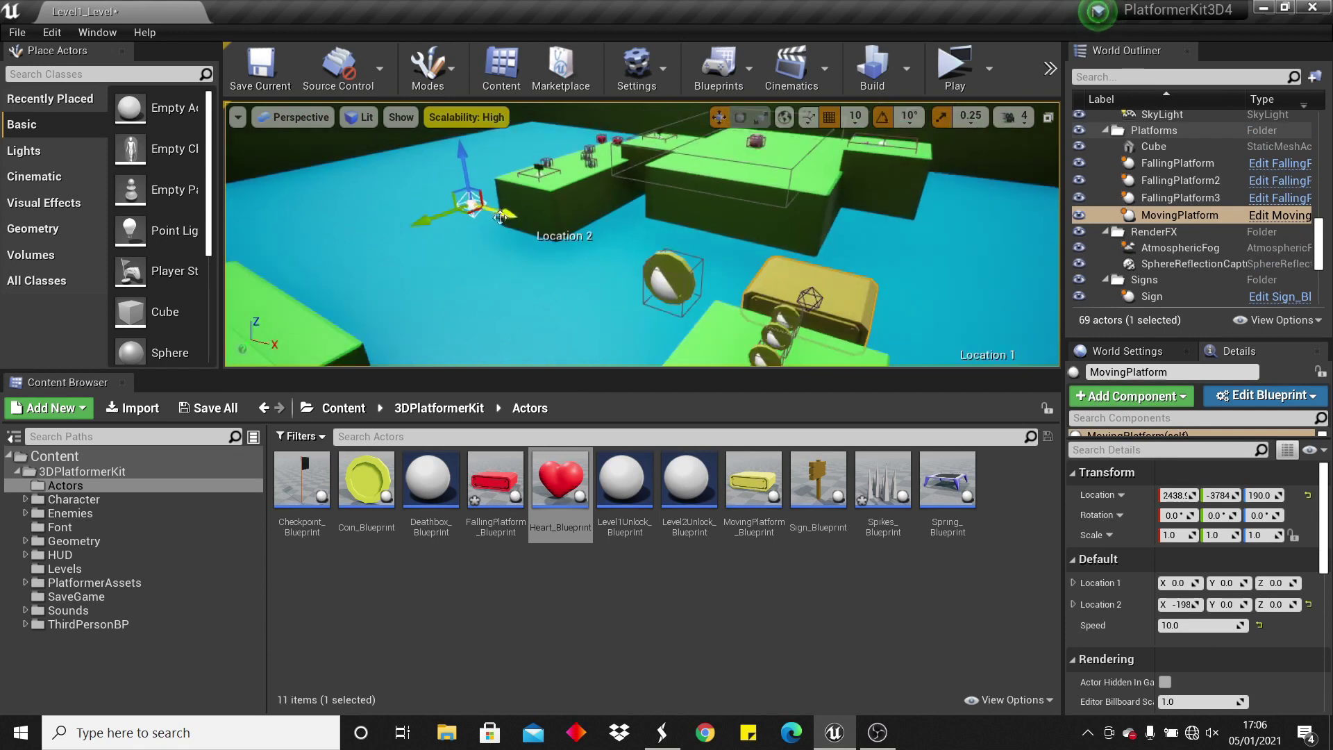
right_drag(722, 327, 799, 352)
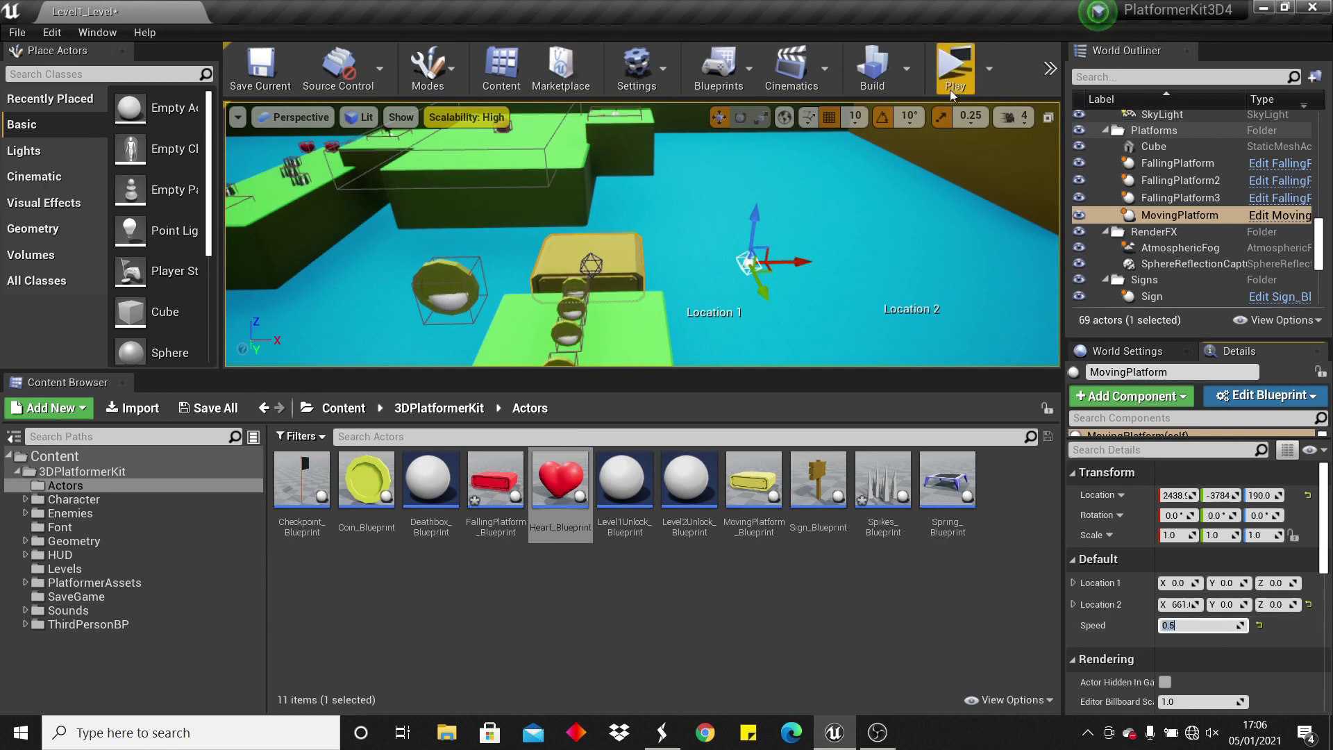
Simulate the level to watch the moving platform, set its Speed to 10, and simulate it once more.
click(987, 78)
click(1090, 226)
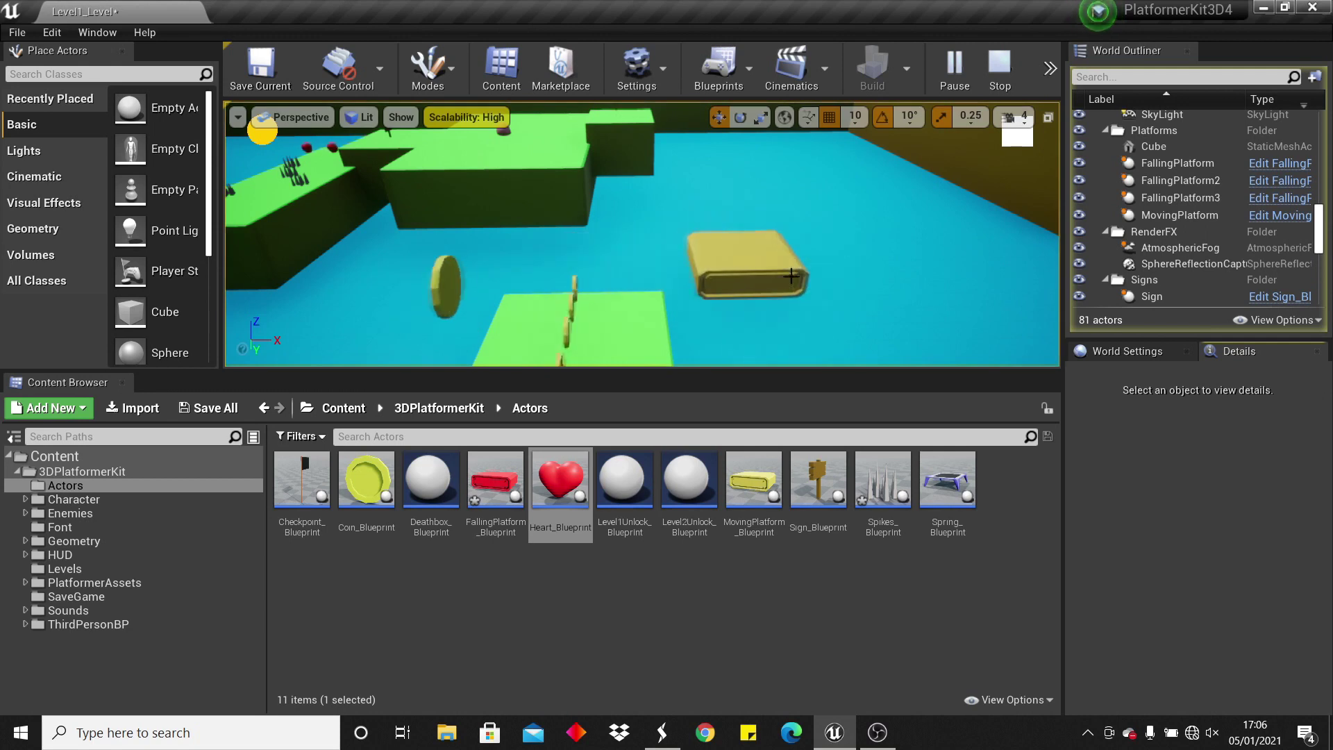
key(Escape)
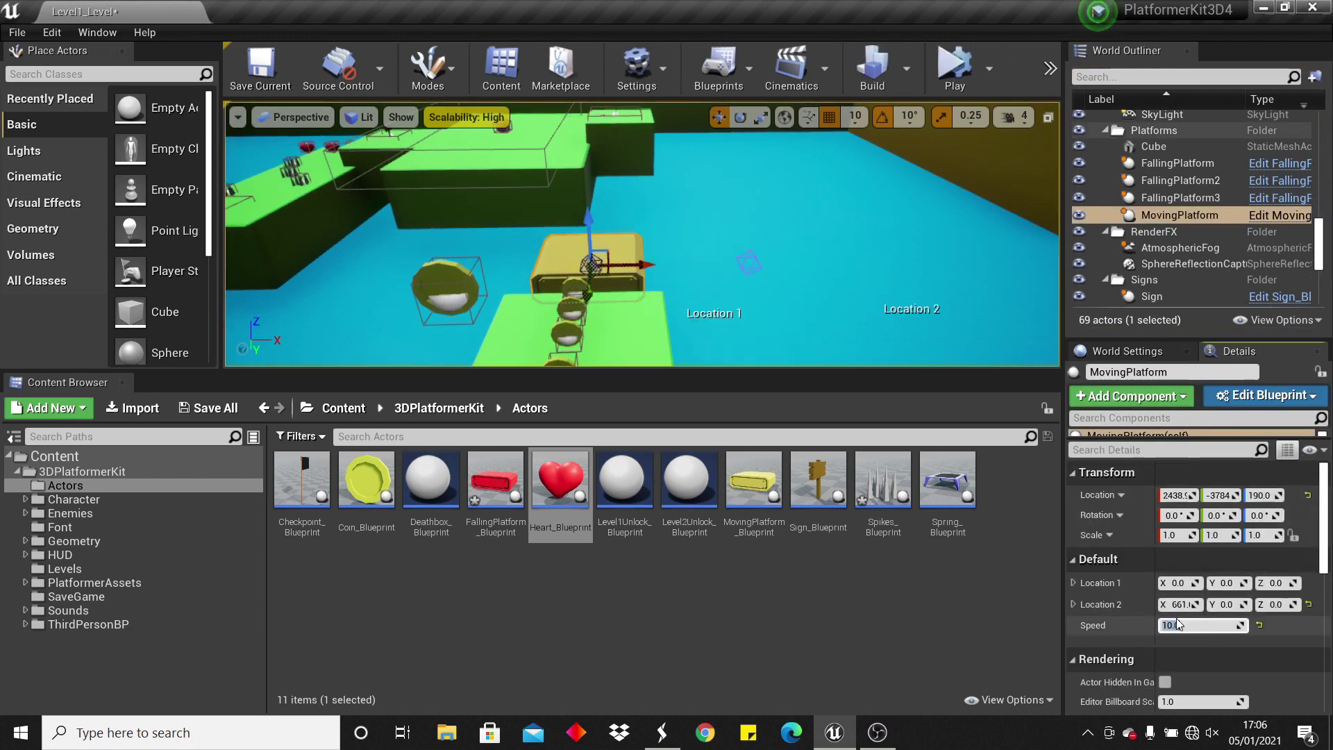
click(955, 78)
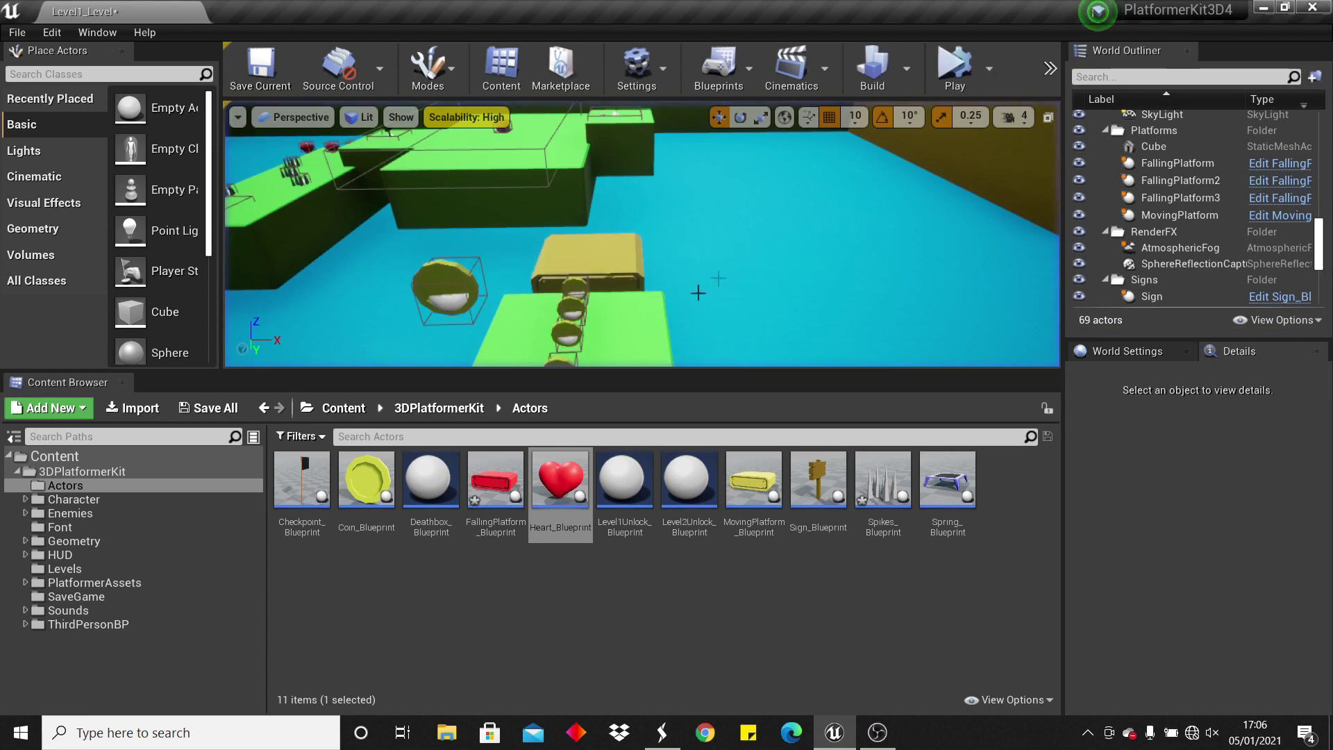
key(Escape)
Replace the sign on the starting platform with a new Sign_Blueprint and set its Textsign to SIGNS ARE COOL.
right_drag(642, 234, 790, 283)
click(715, 271)
key(Delete)
drag(837, 525, 713, 293)
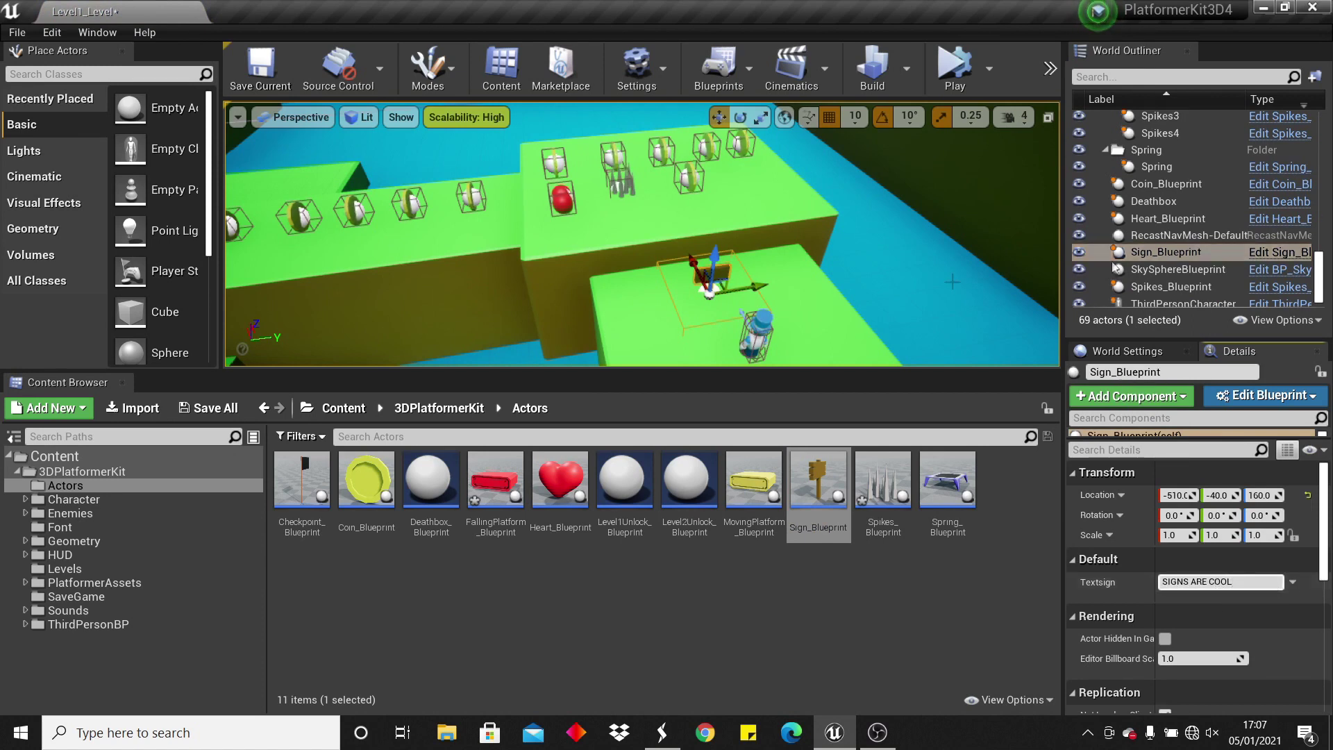
Play the level in the selected viewport, read the new sign with the character, close its message, and stop the preview.
click(987, 69)
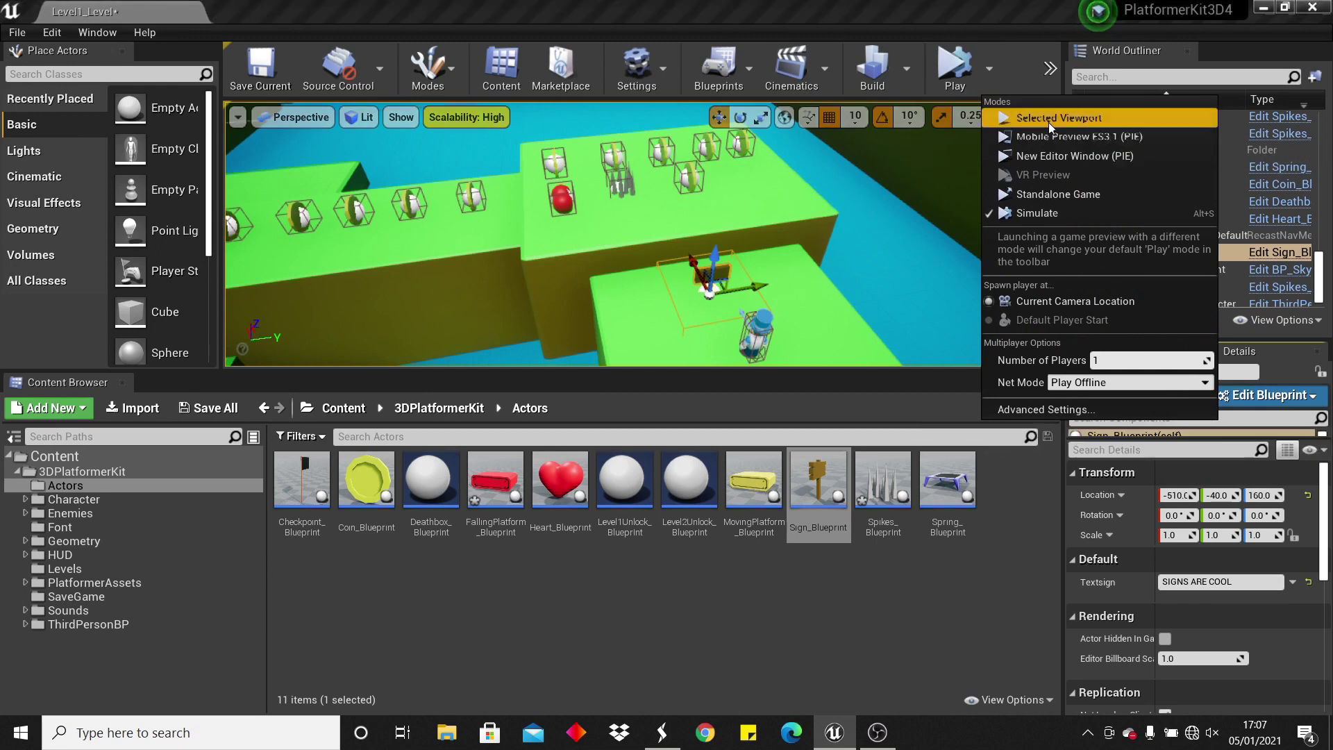
click(1048, 122)
click(990, 165)
key(w)
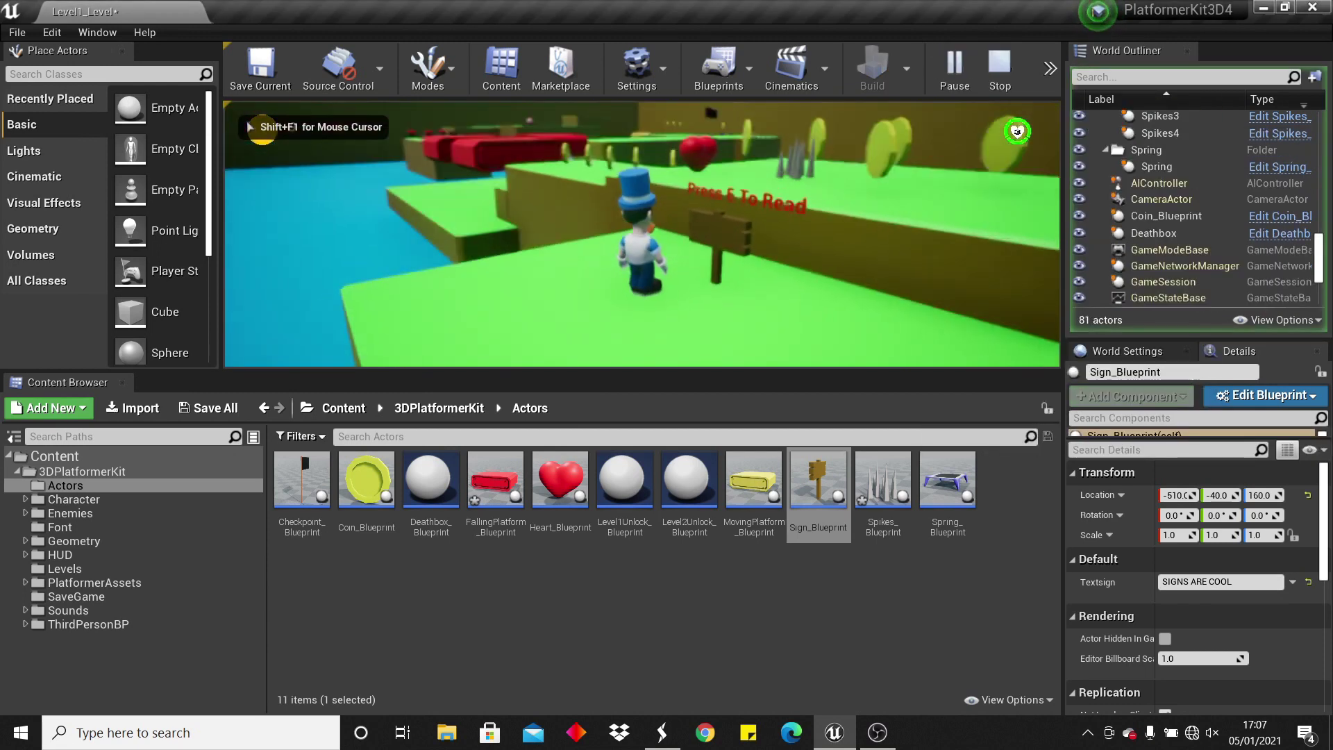
key(e)
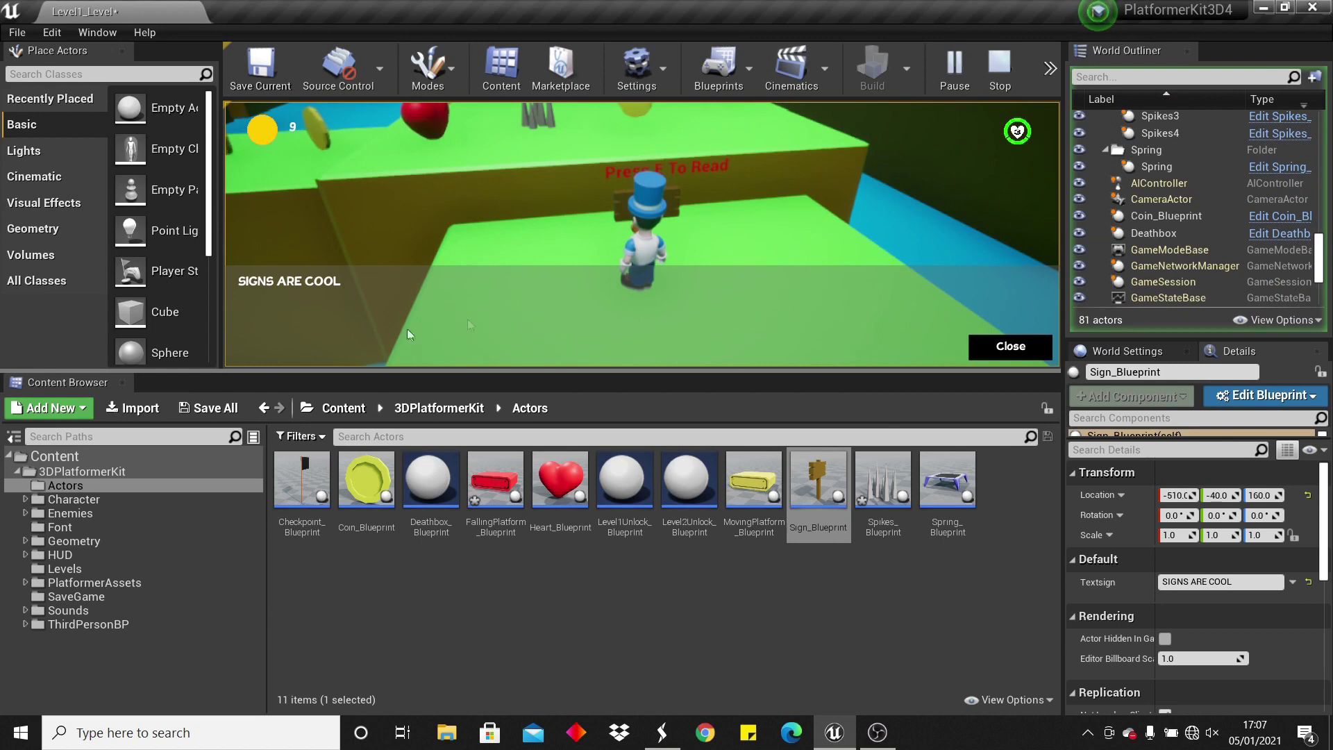
click(1010, 348)
key(w)
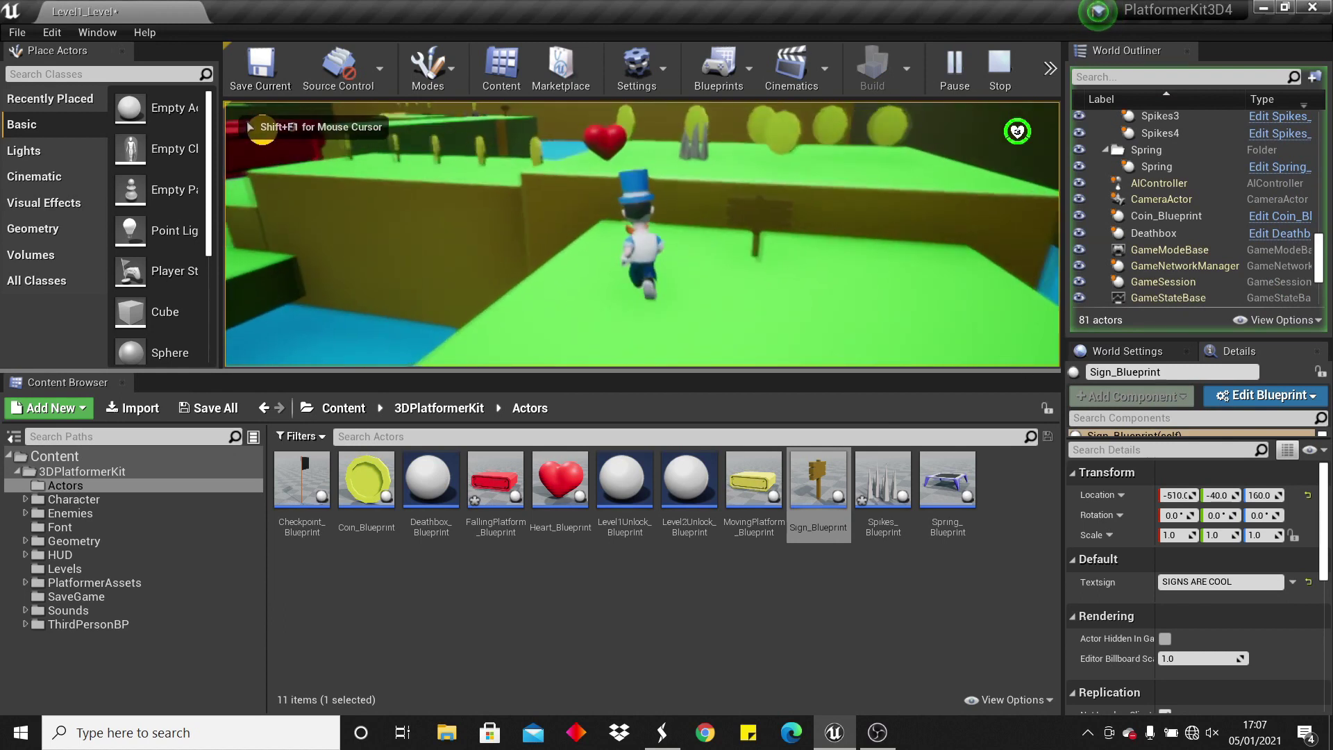
key(Escape)
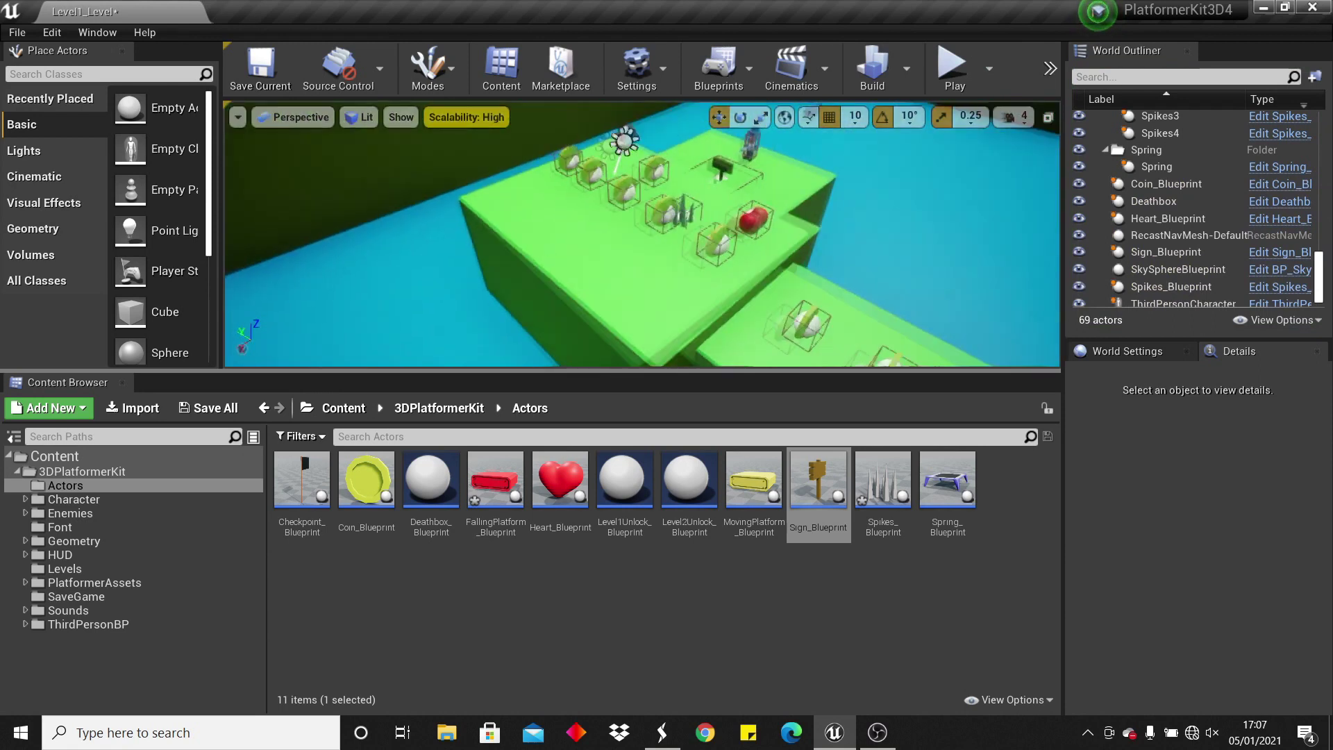
Place a Spring_Blueprint near the coins on the raised green platform, set its Launch Height to 500, and save the level.
right_drag(641, 233, 492, 246)
drag(947, 486, 672, 212)
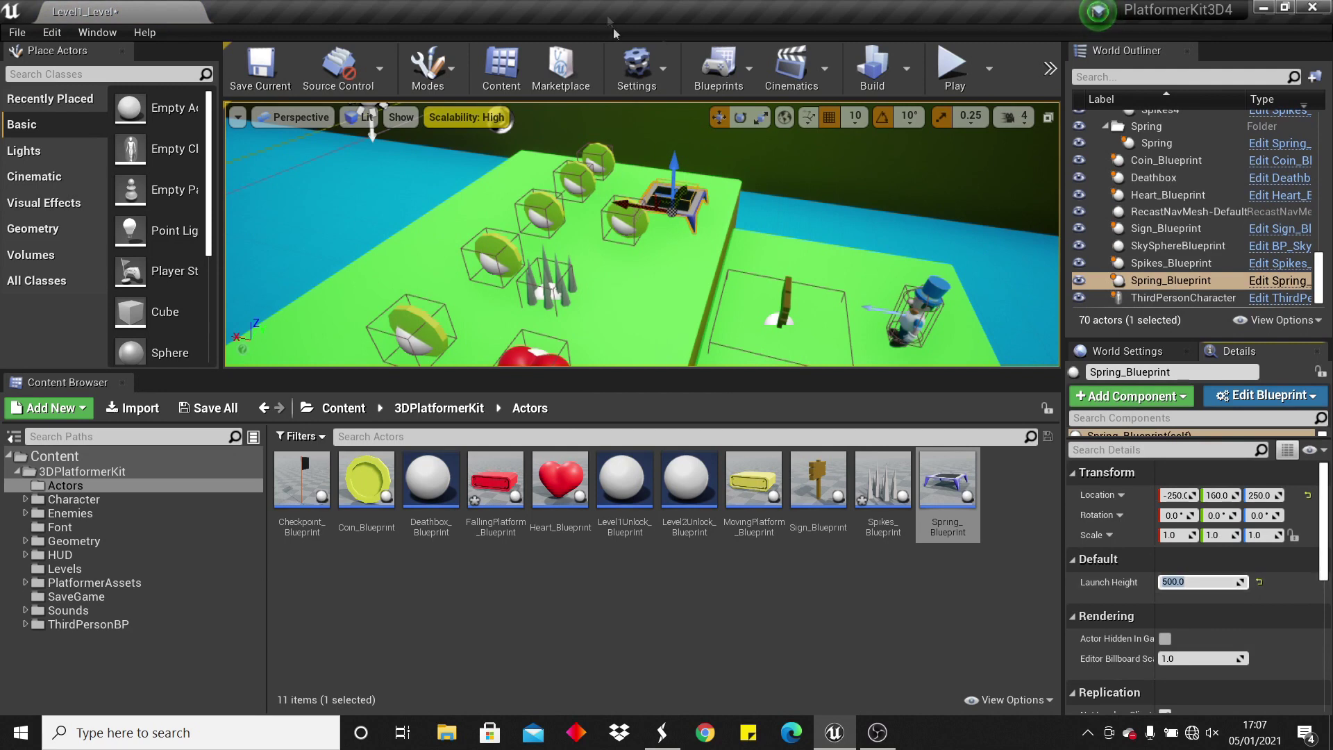
click(254, 71)
Test-play the level to try out the new spring with the character, and stop the preview.
click(953, 78)
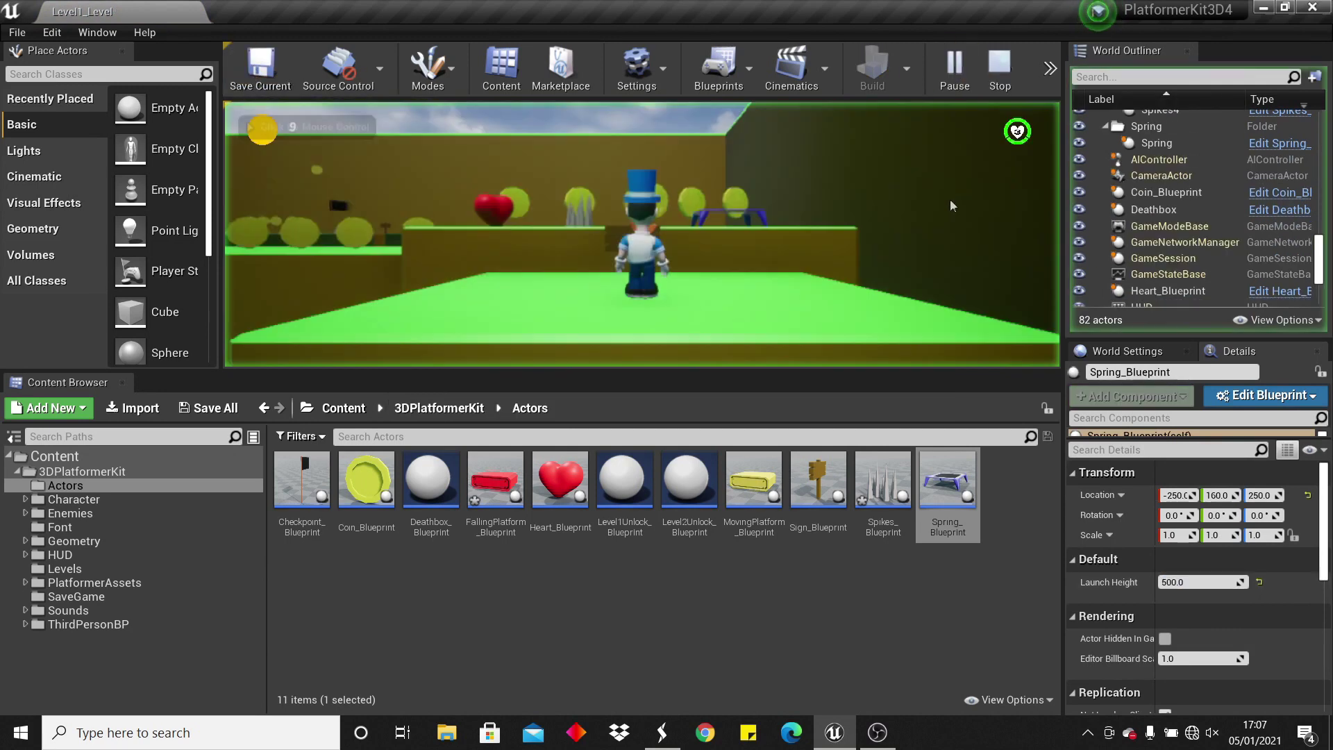
key(w)
key(Escape)
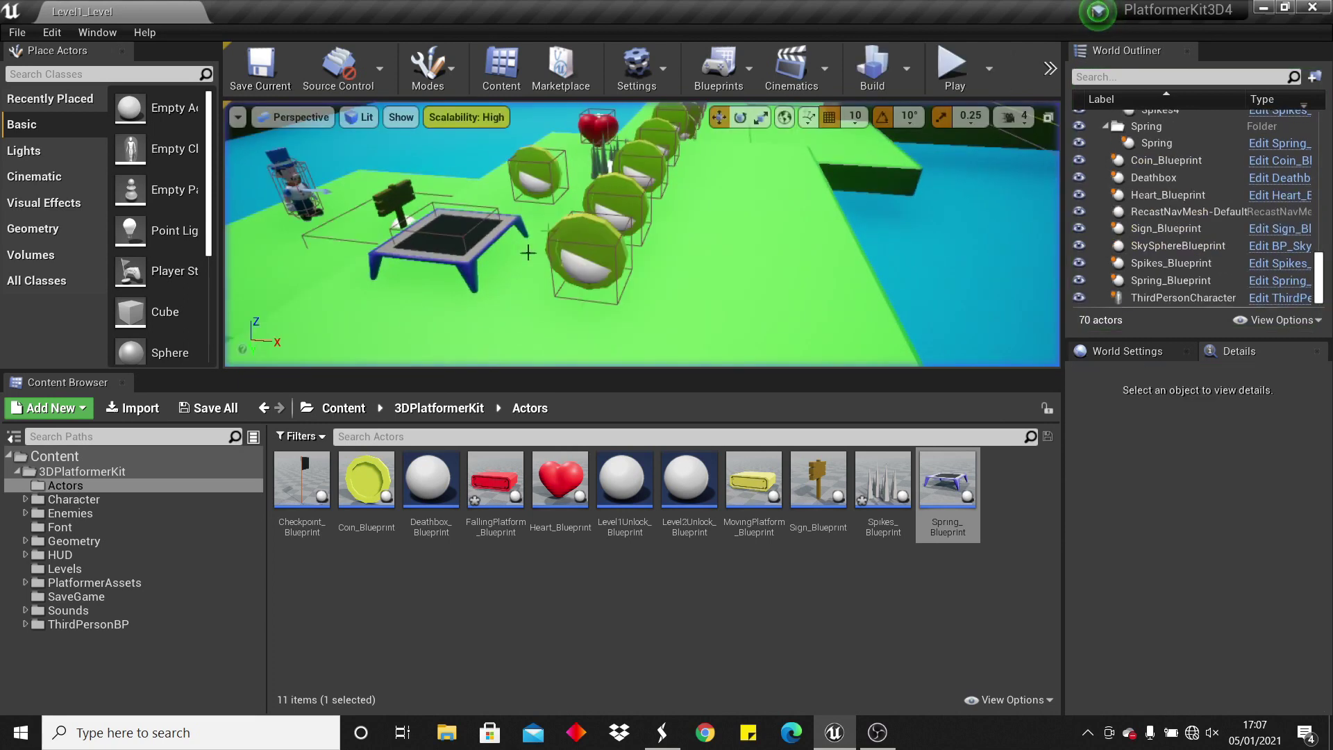
Set the Launch Height of Spring_Blueprint to 1800, test-play the level to bounce on the spring, and stop the preview.
click(1180, 280)
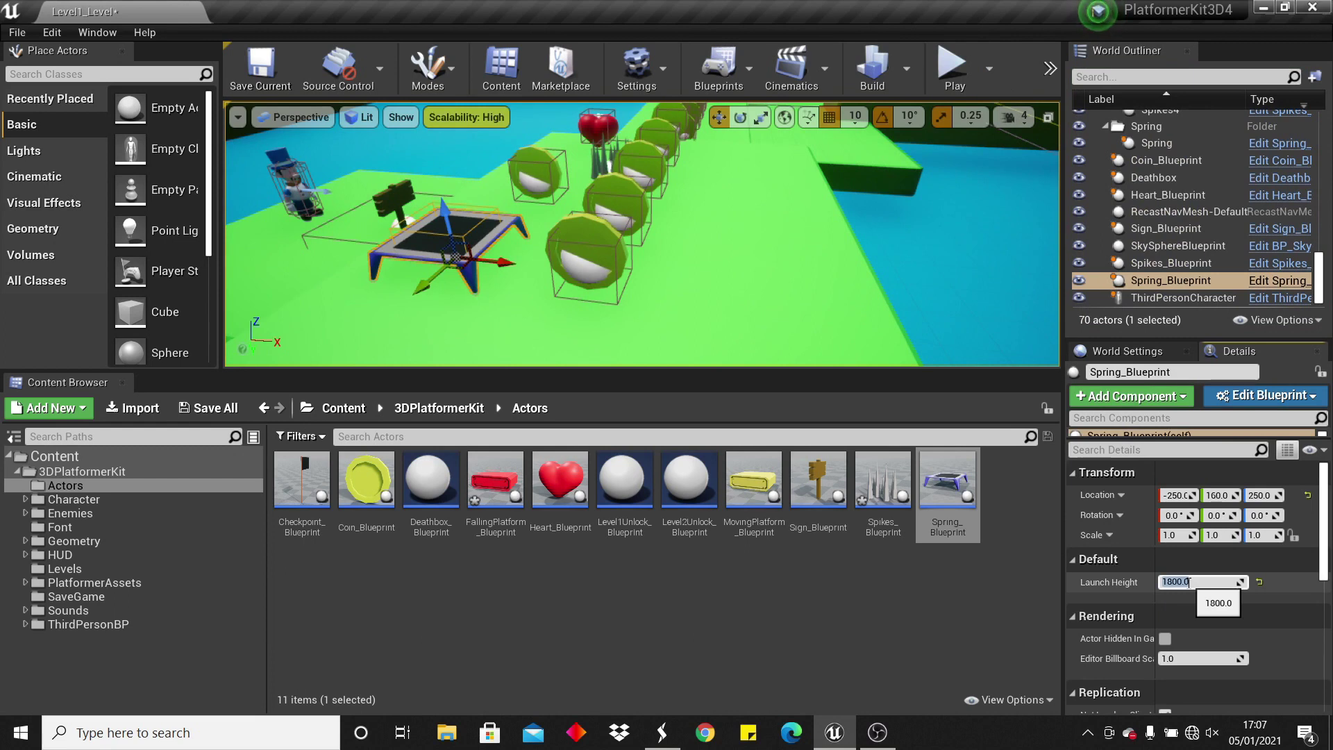
click(953, 69)
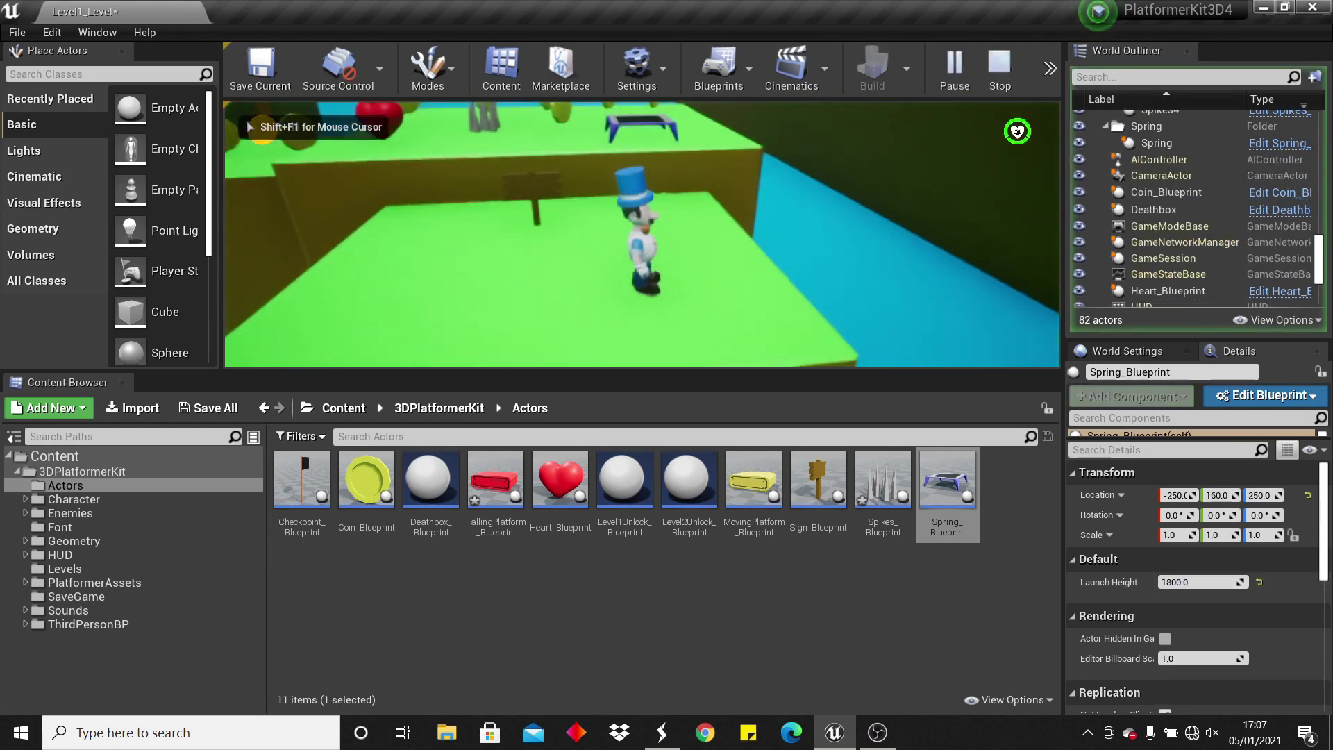
key(w)
key(space)
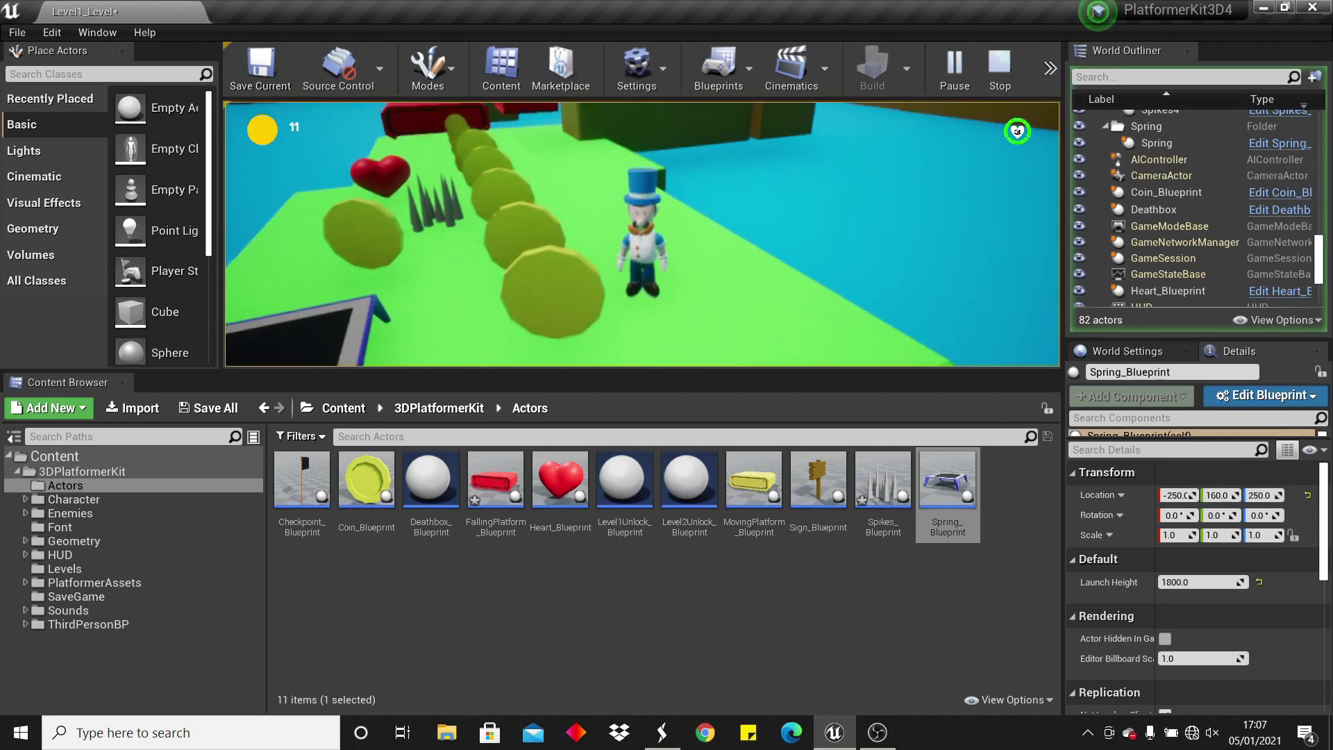
key(Escape)
Move the ThirdPersonCharacter from the starting platform to the distant green platform where the slime enemy is.
scroll(637, 214, down, 5)
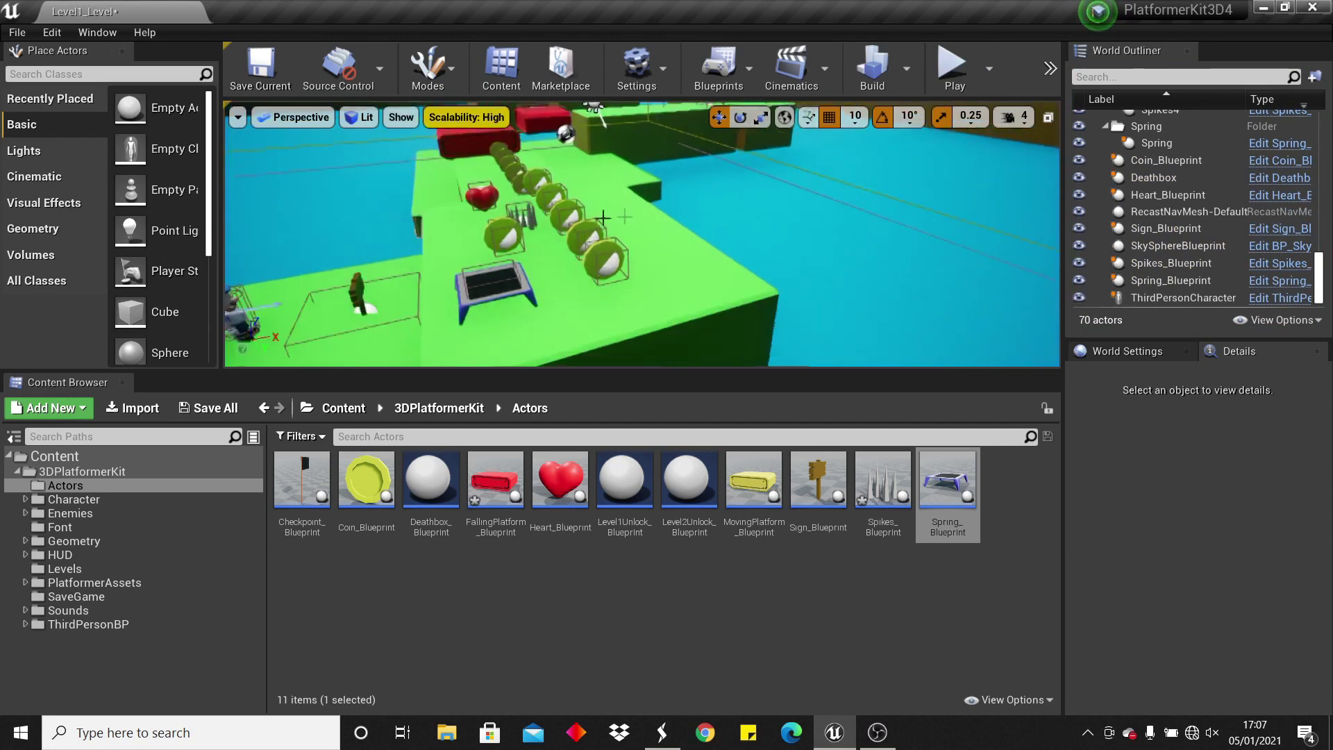
right_drag(637, 214, 618, 257)
click(604, 279)
key(s)
right_drag(652, 305, 653, 292)
key(s)
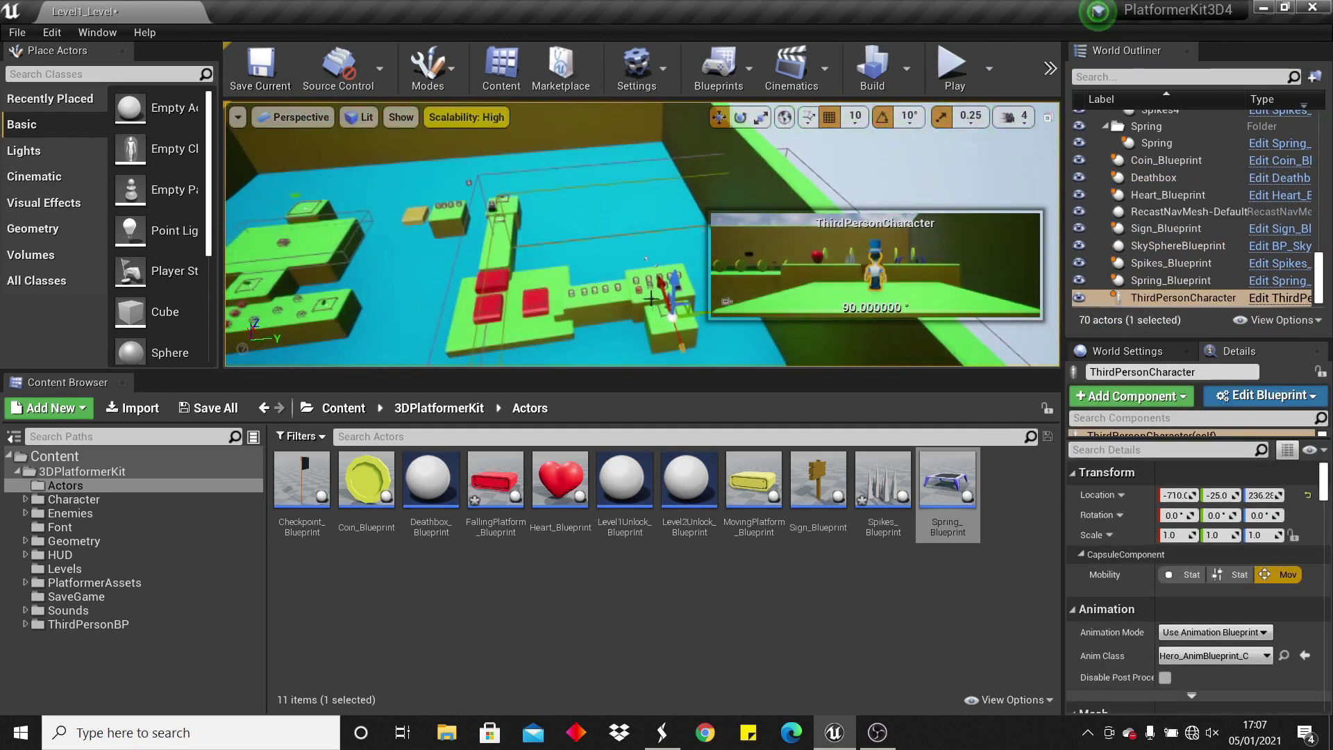
drag(694, 314, 301, 195)
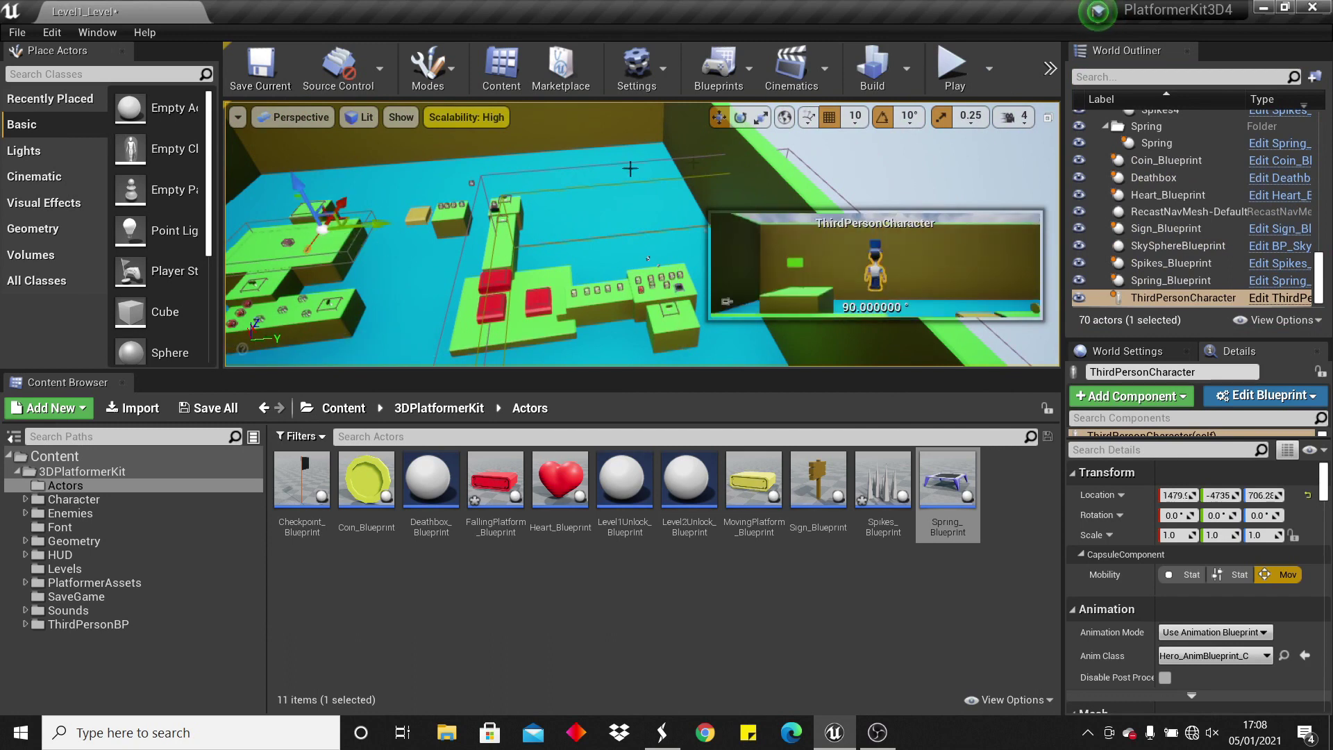
Test-play the level from the new position, encounter and defeat the pink slime enemy with the character, and stop the preview.
click(951, 66)
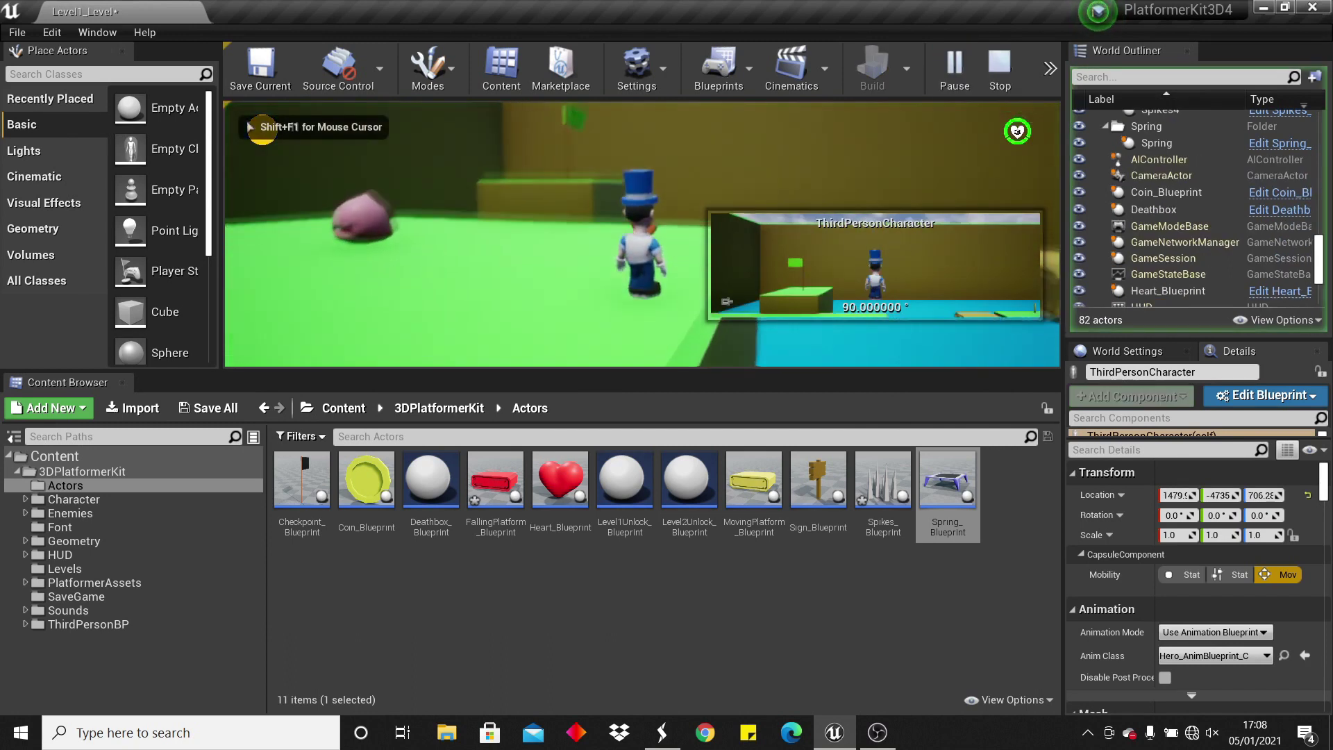
key(w)
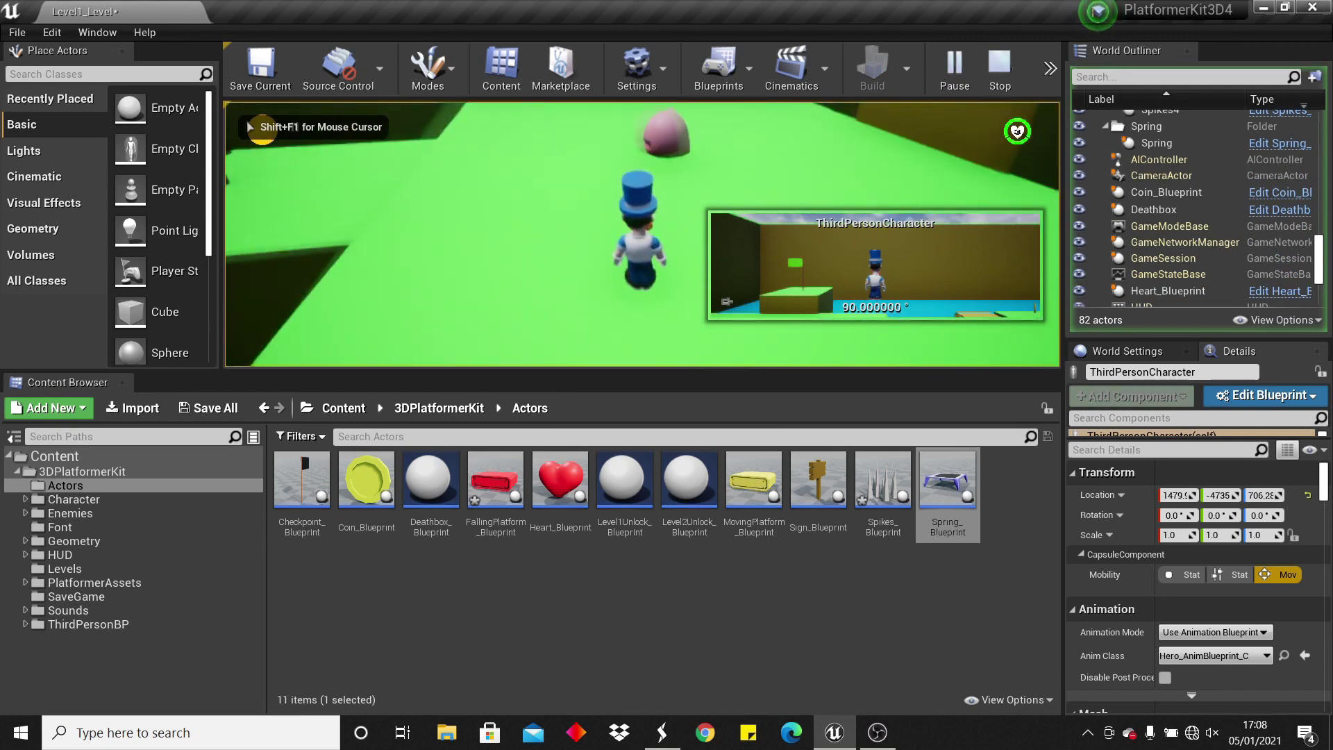
key(w)
key(a)
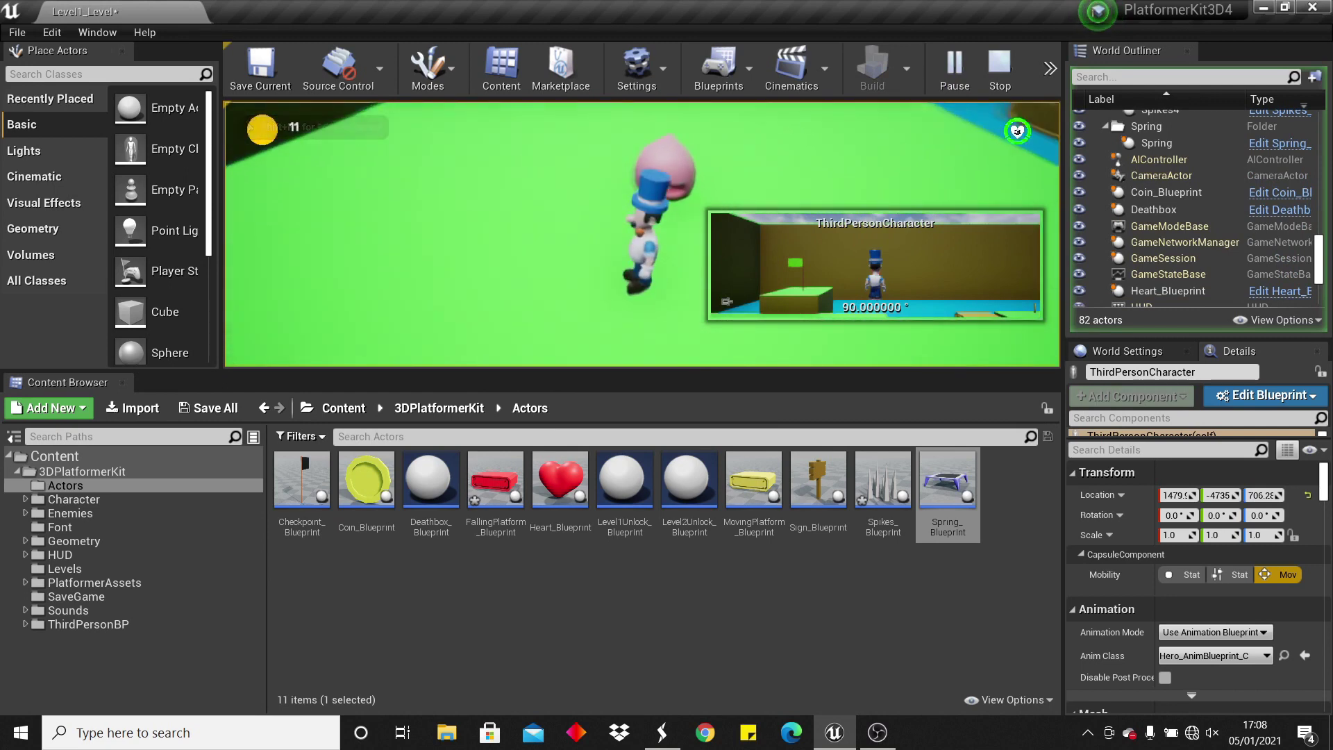
key(a)
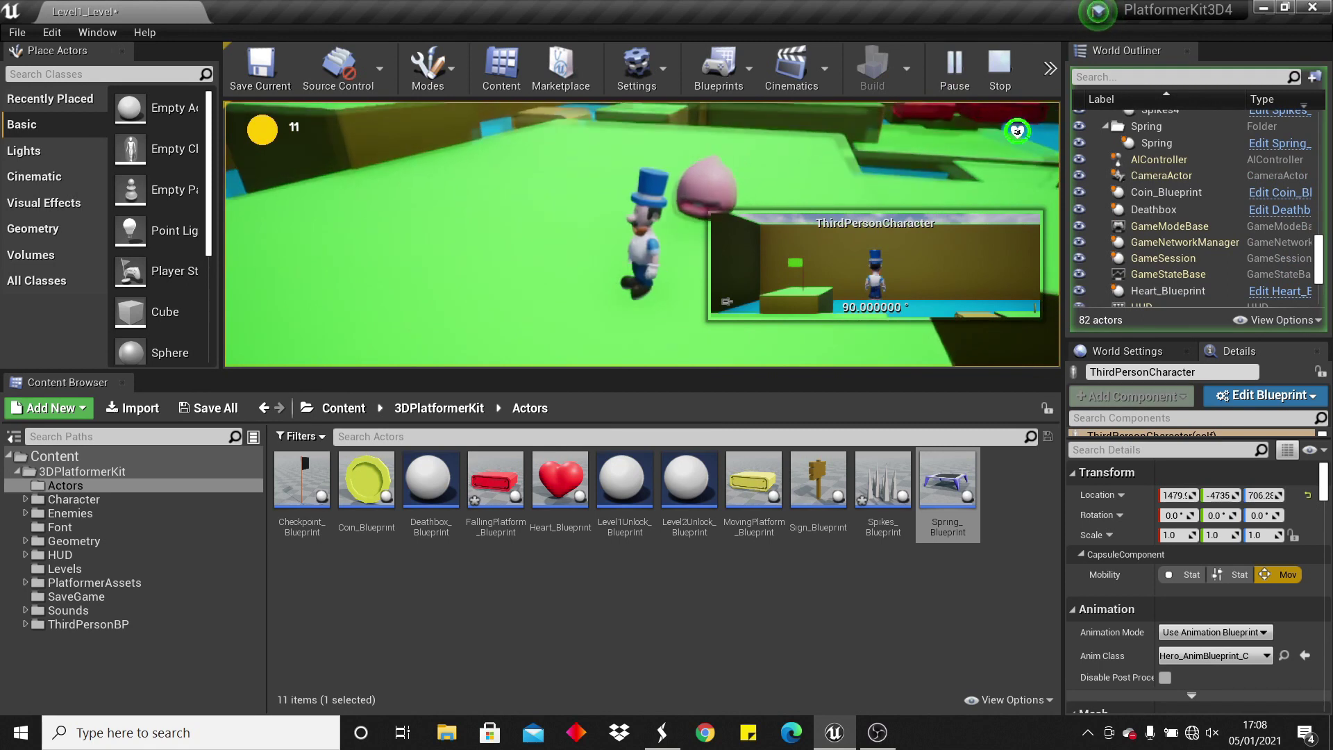
key(a)
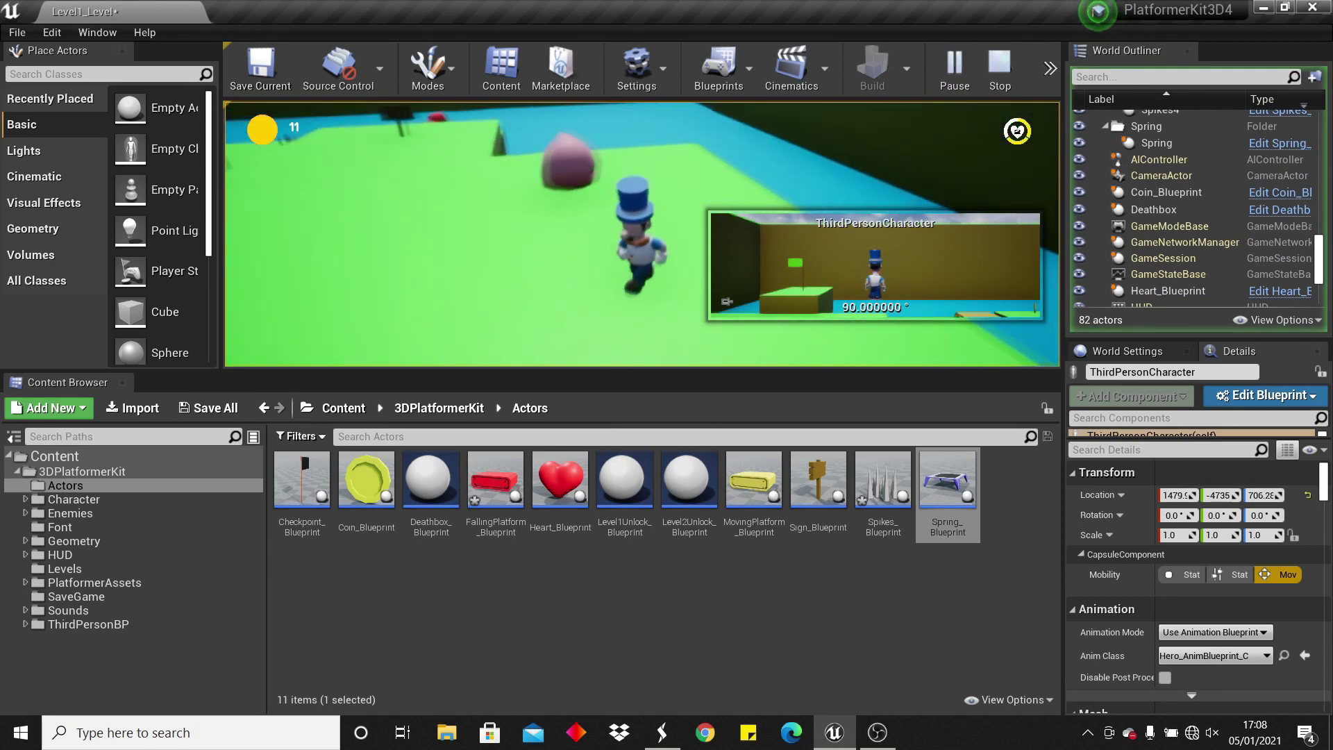
key(w)
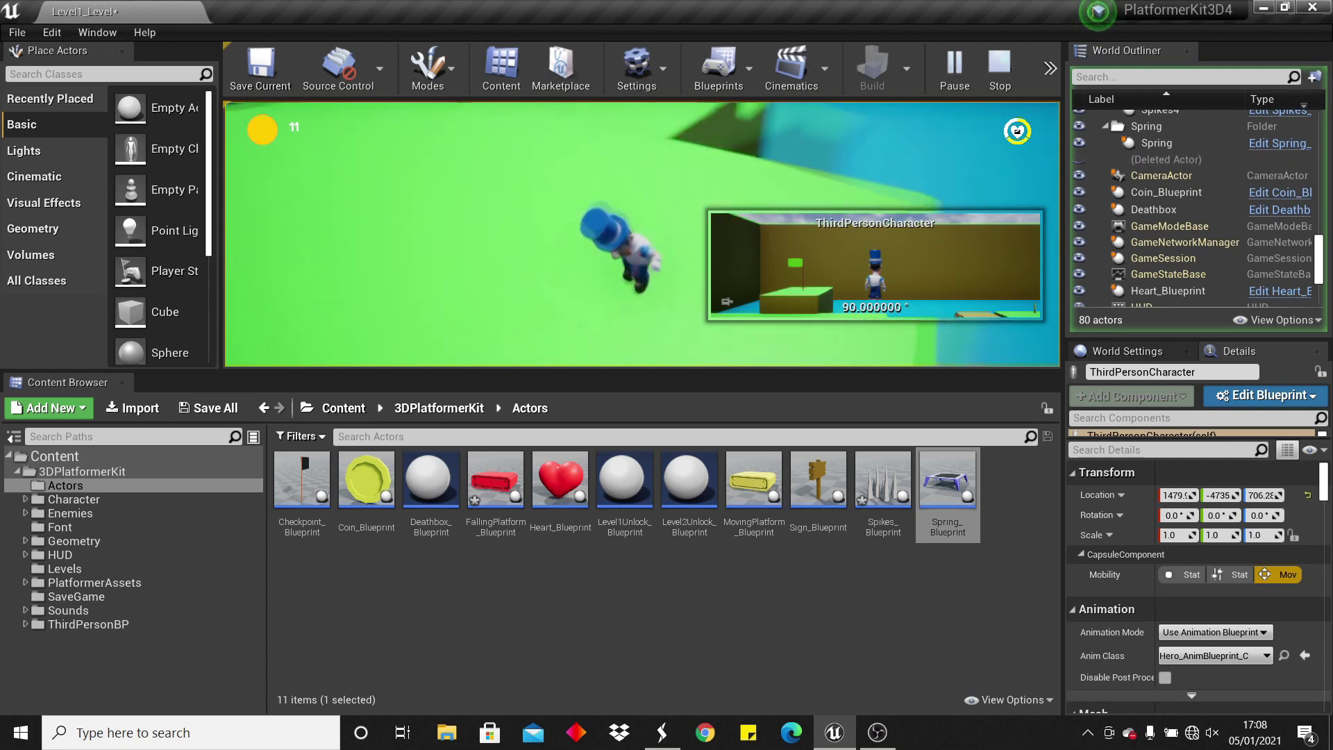
key(d)
key(w)
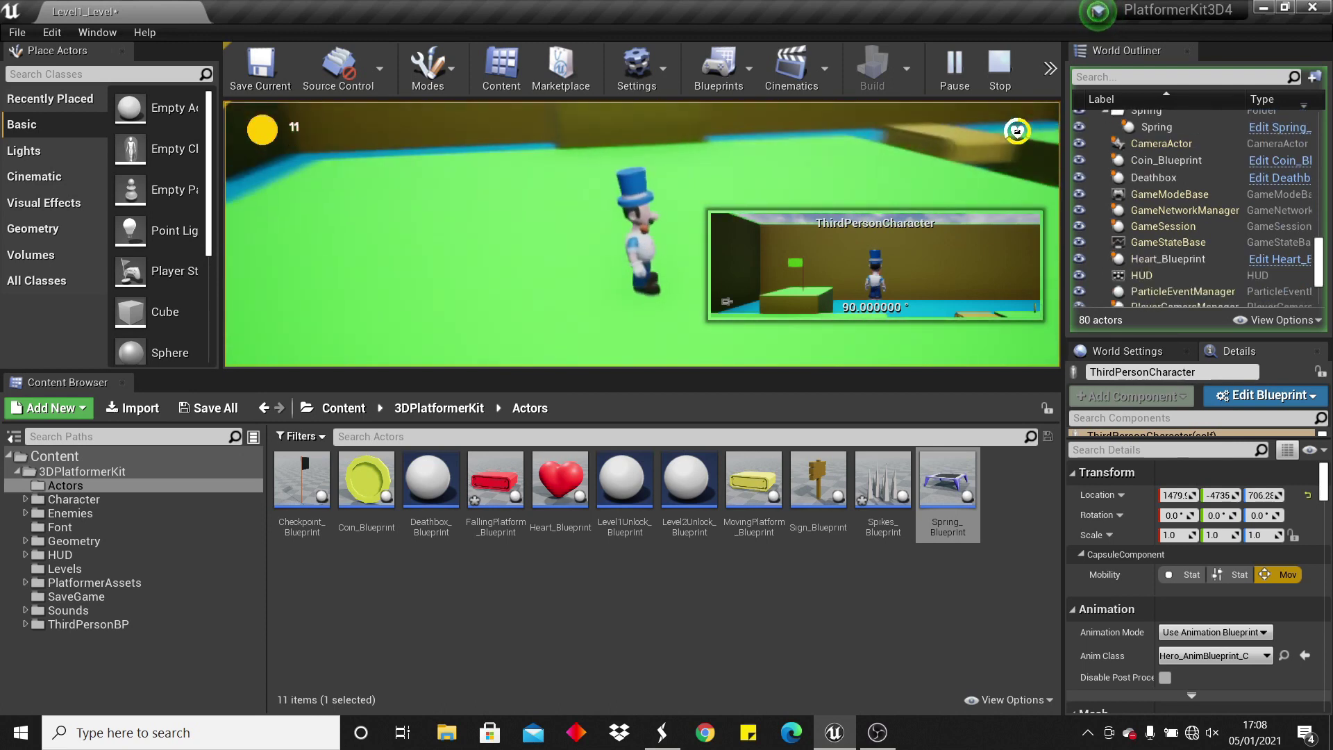
key(Escape)
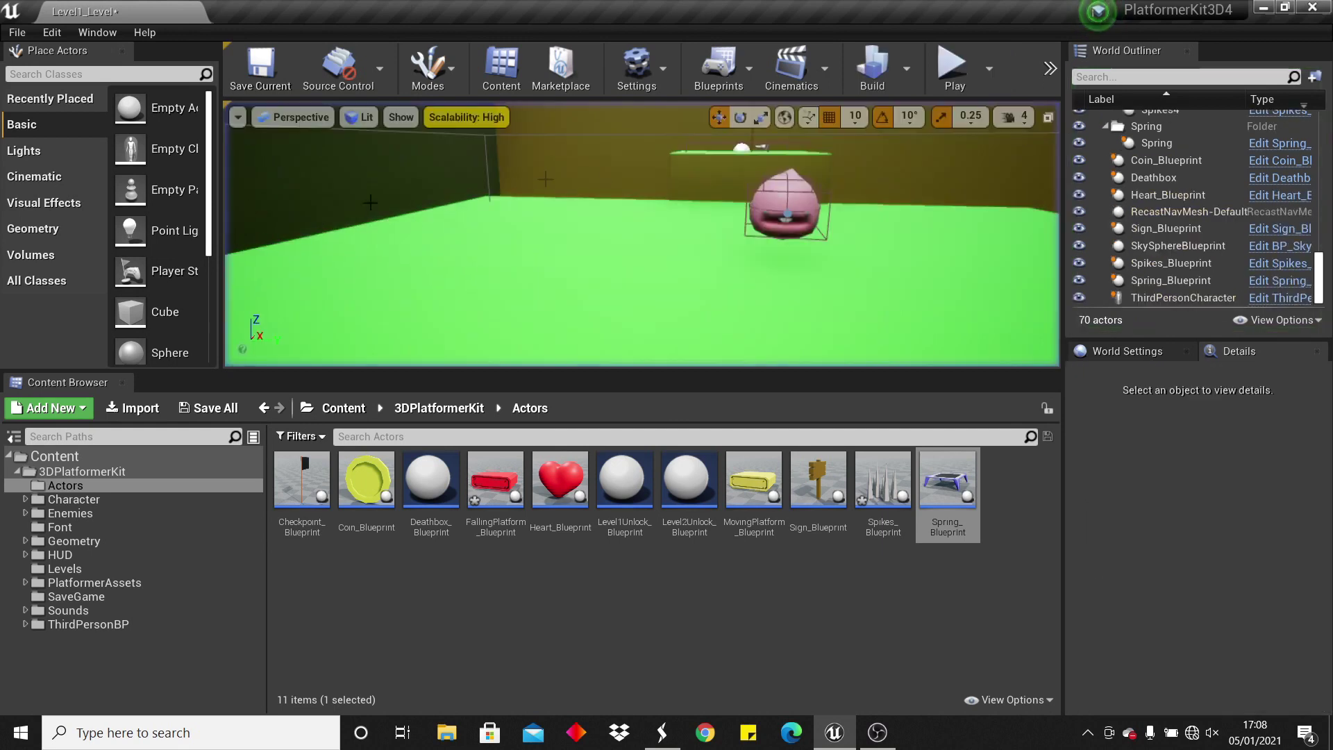
Open Level2_Level from the kit's Levels folder.
click(93, 515)
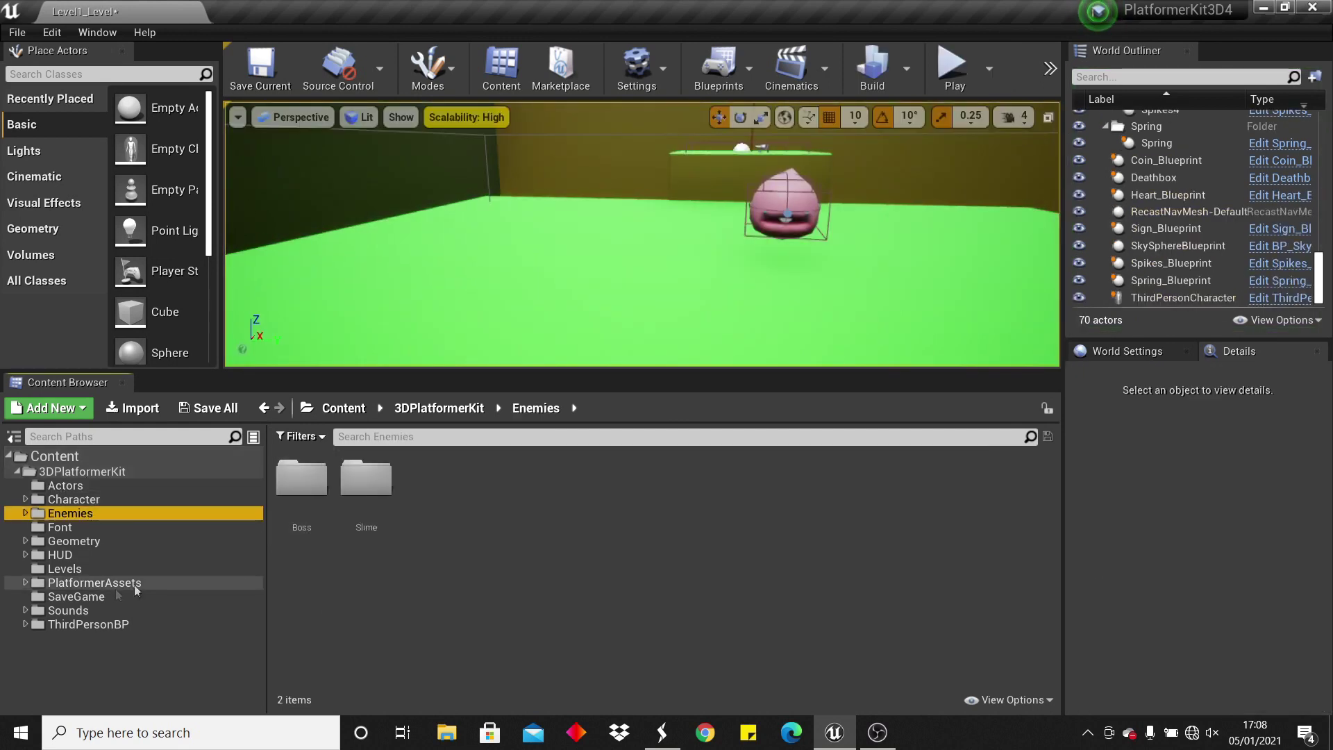
click(102, 571)
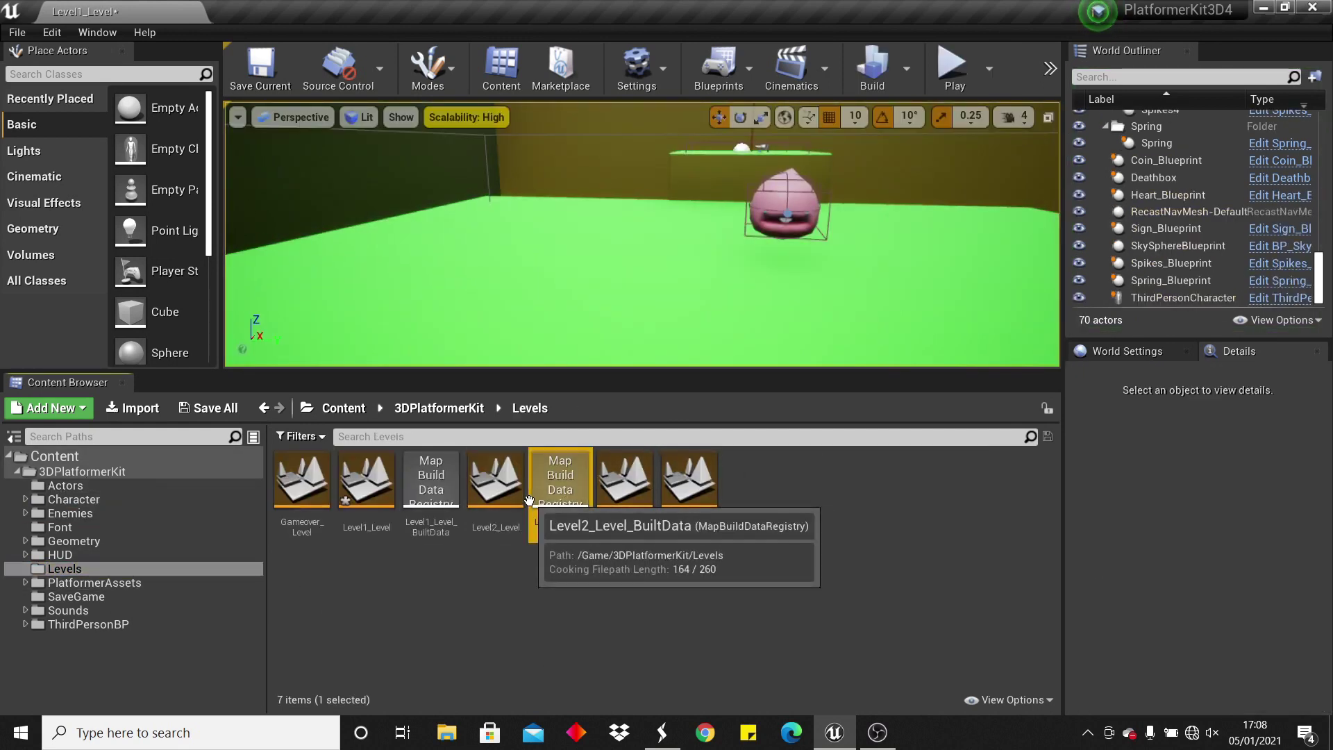
double_click(495, 483)
click(756, 533)
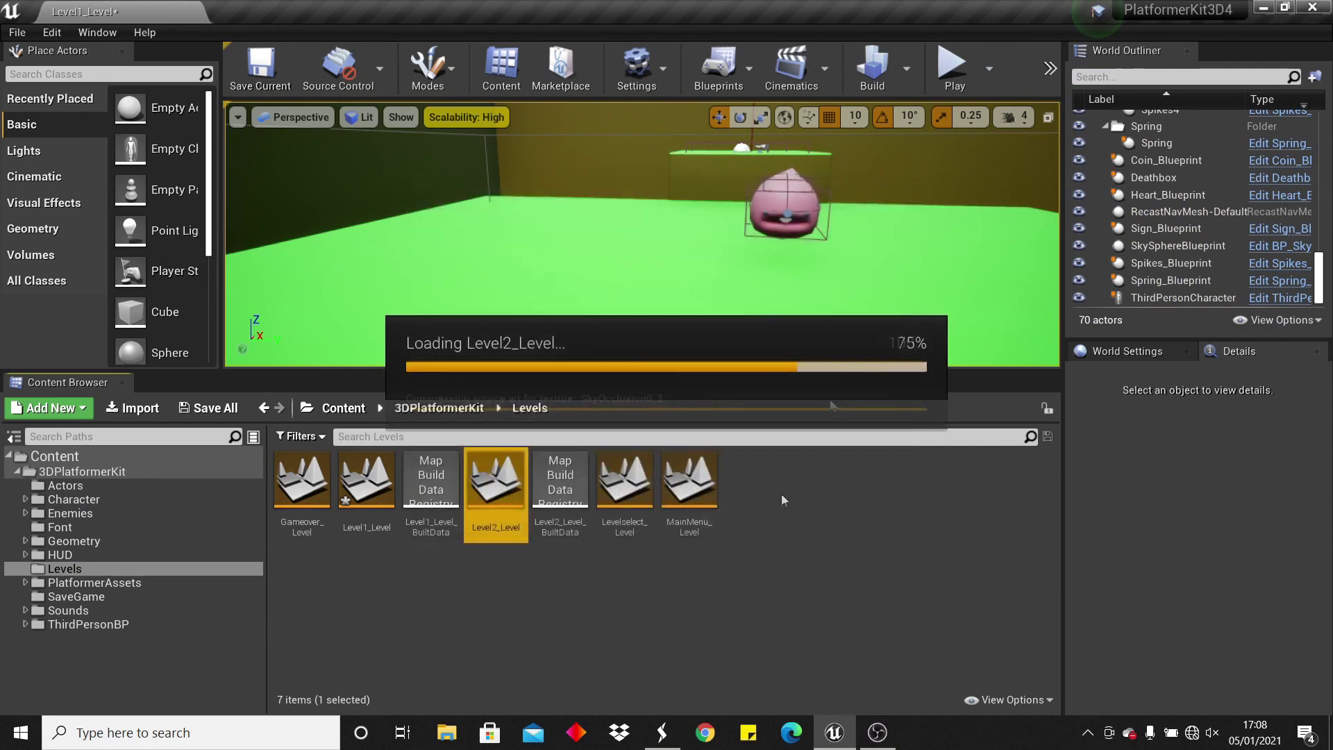
Play Level2_Level and run the character around the arena to dodge the attacks of the boss Mr. Flattern.
click(952, 64)
key(w)
key(a)
key(a)
key(s)
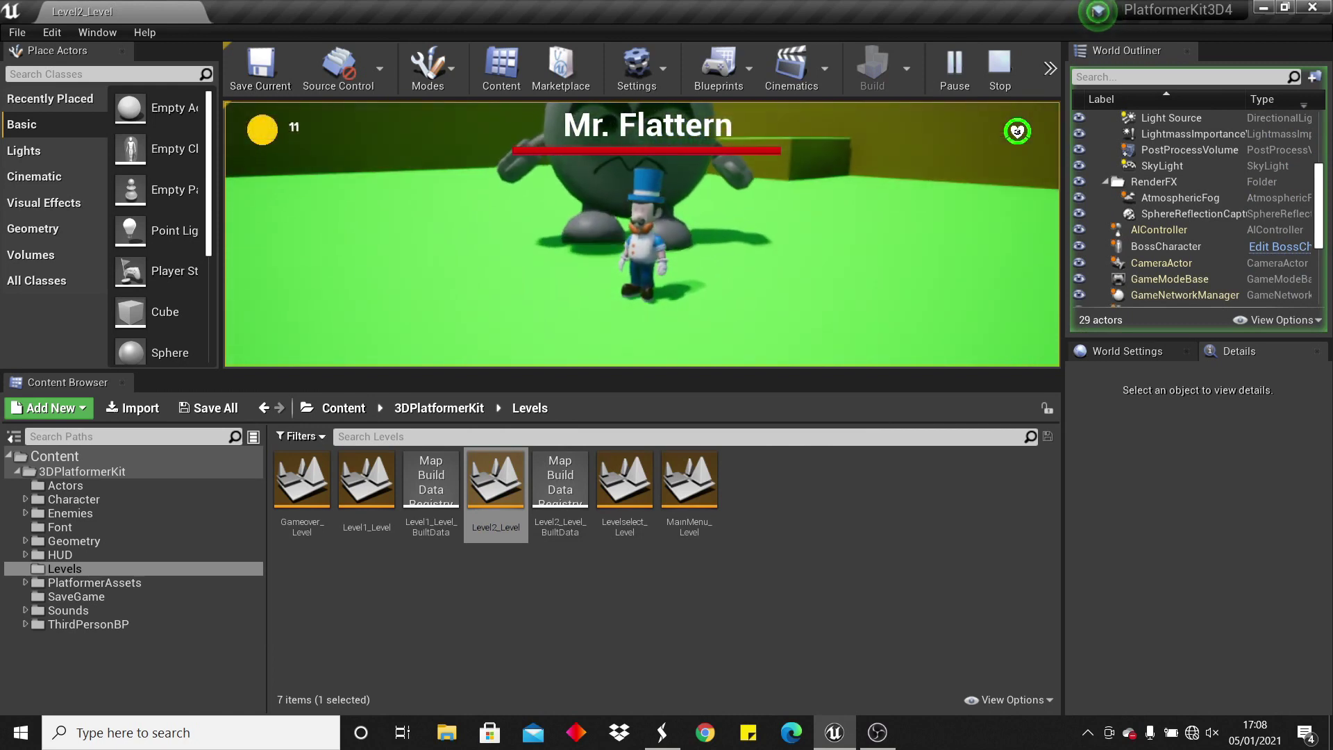
key(s)
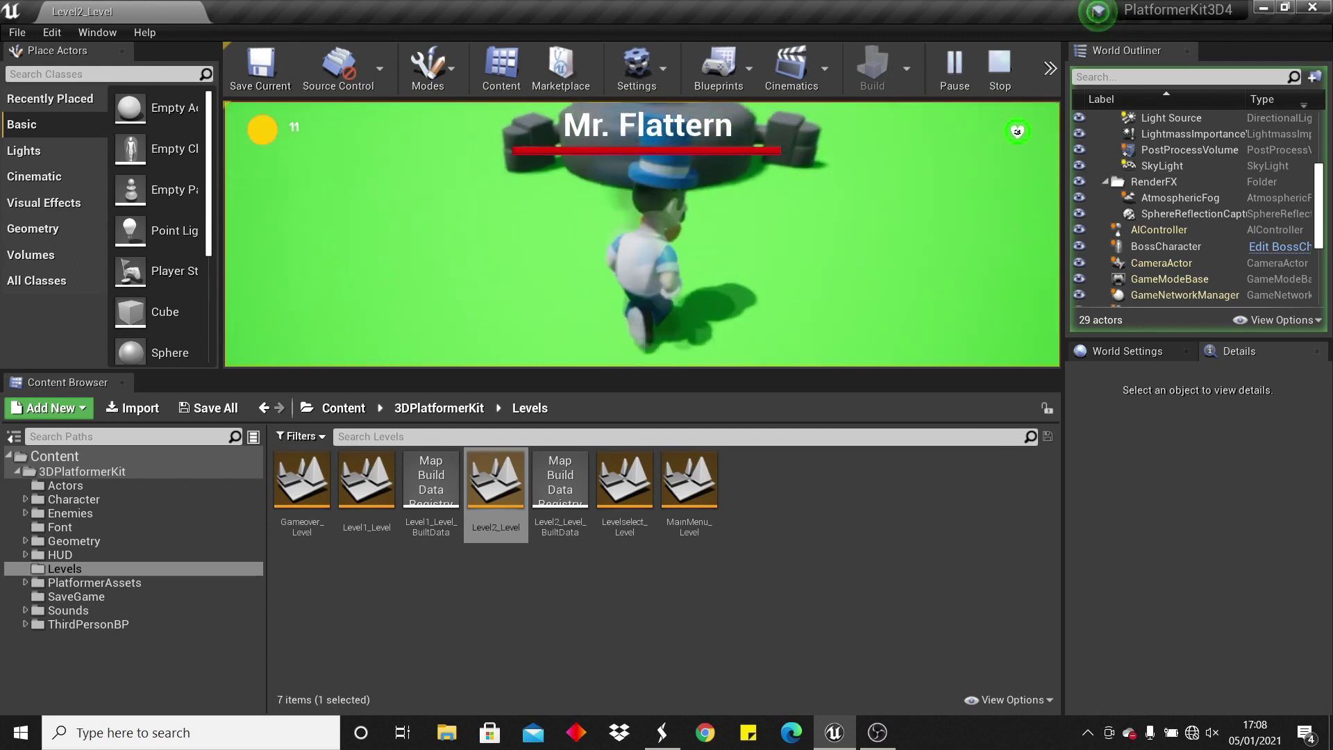
key(s)
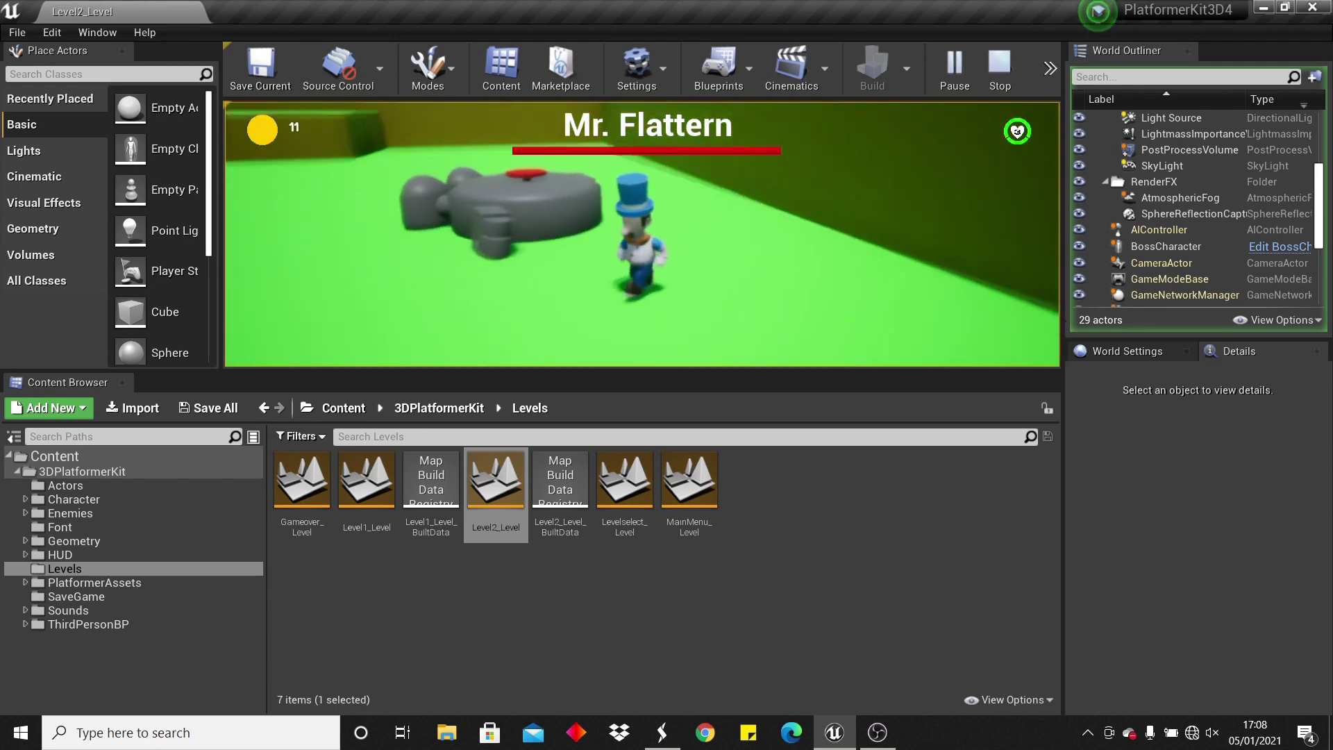
key(a)
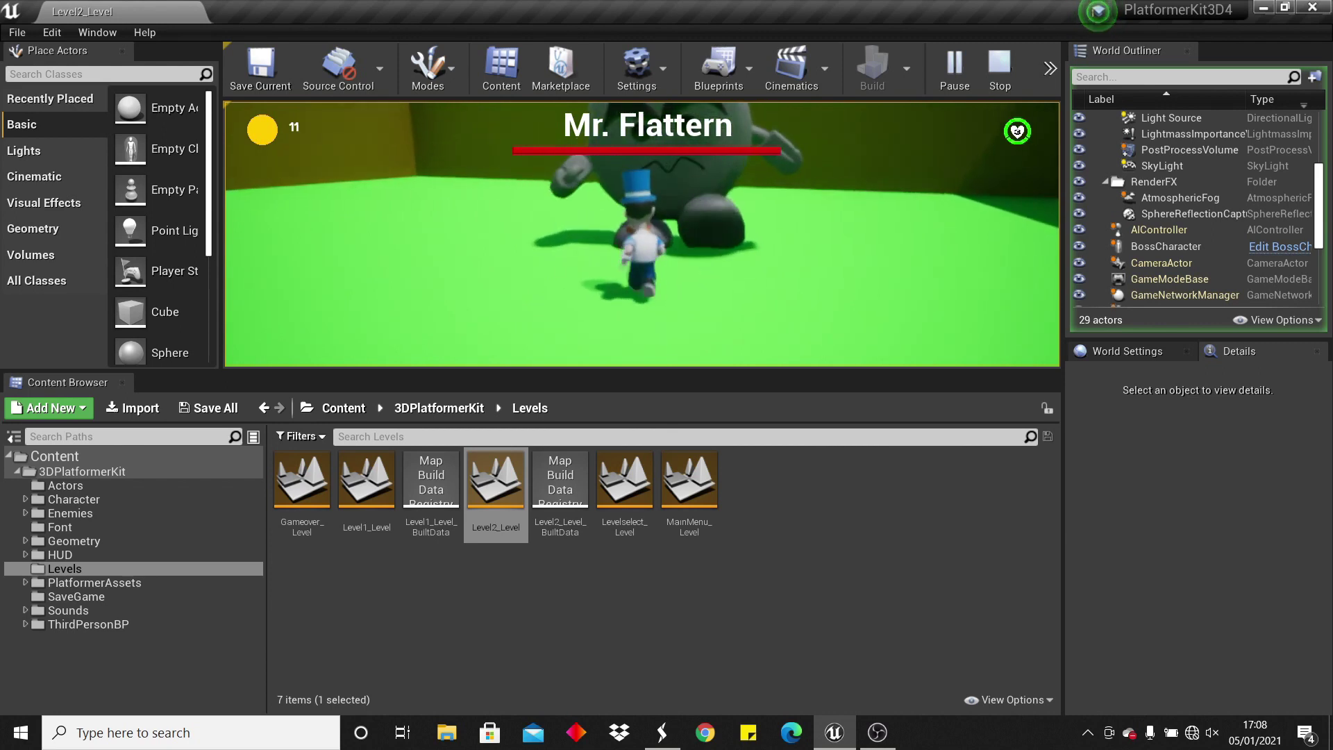
key(w)
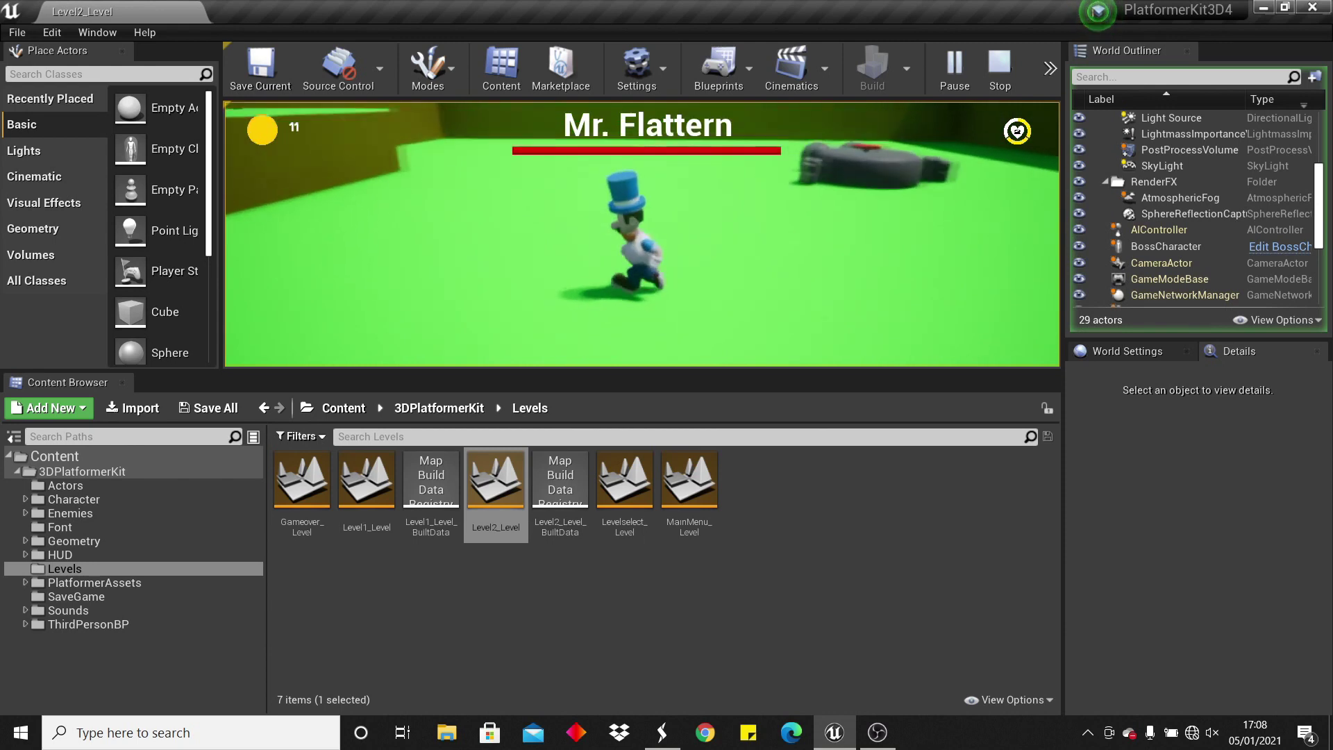
Jump on the flattened boss's red weak spot, keep moving around the arena, and stop the preview.
key(w)
key(s)
key(w)
key(s)
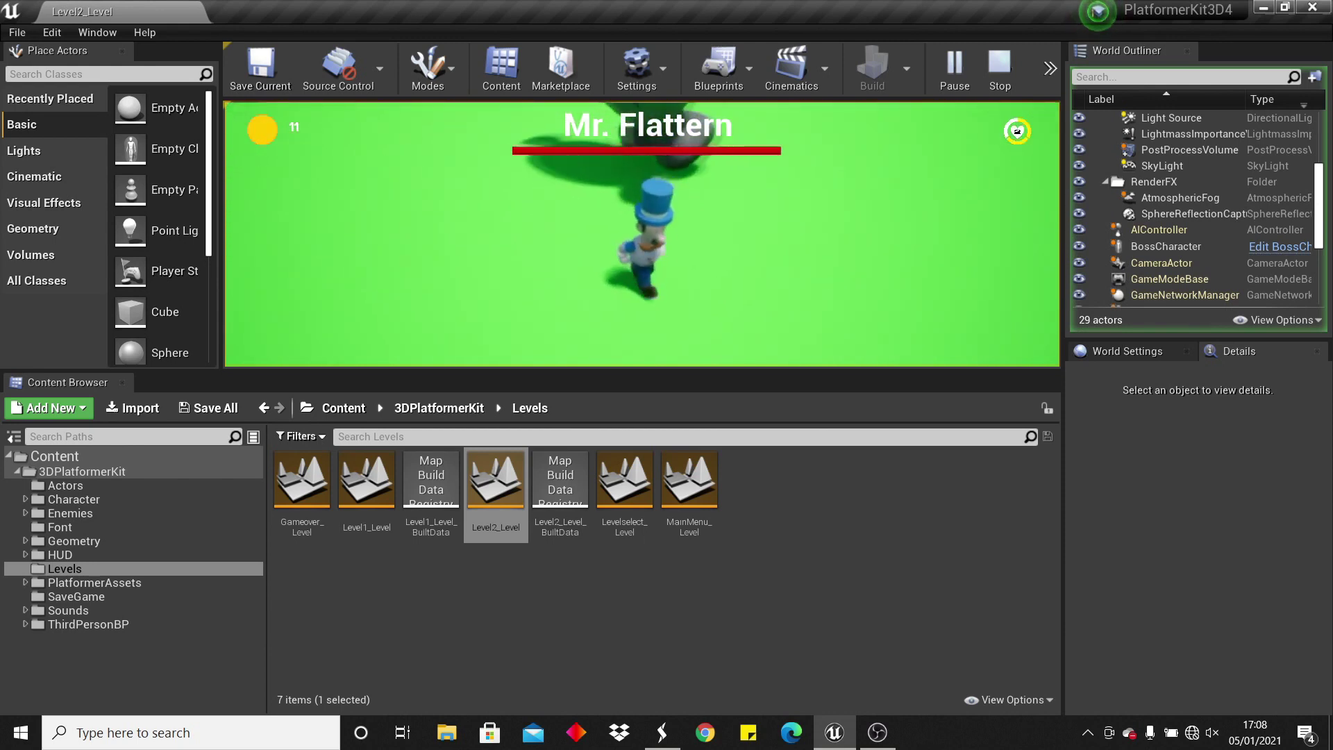
key(w)
key(space)
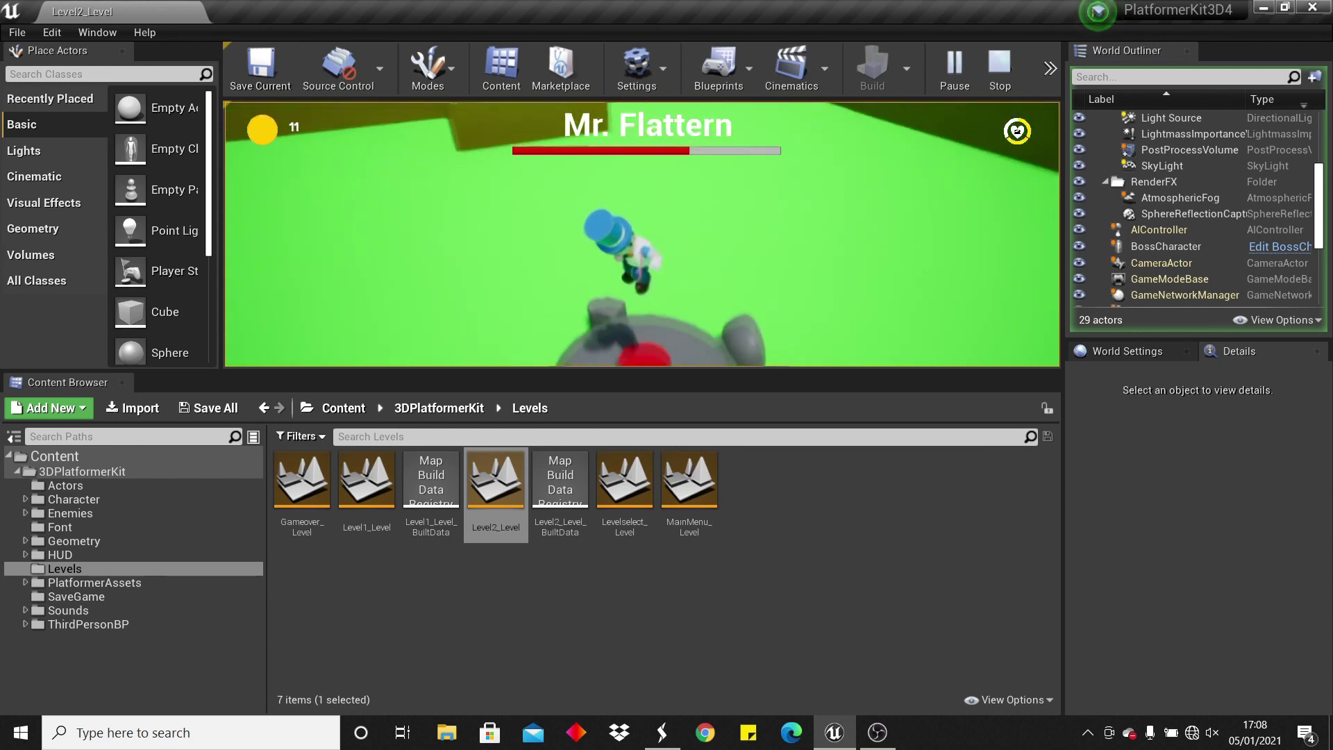
key(w)
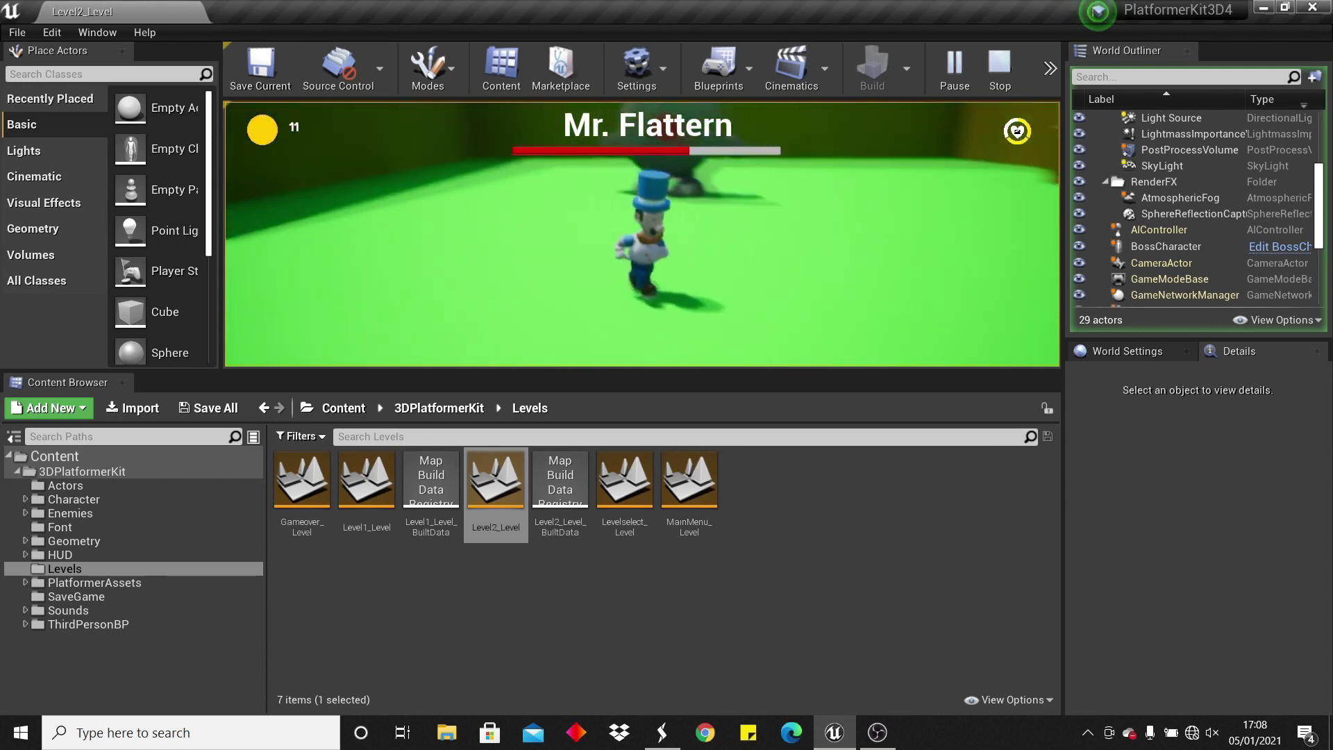
key(d)
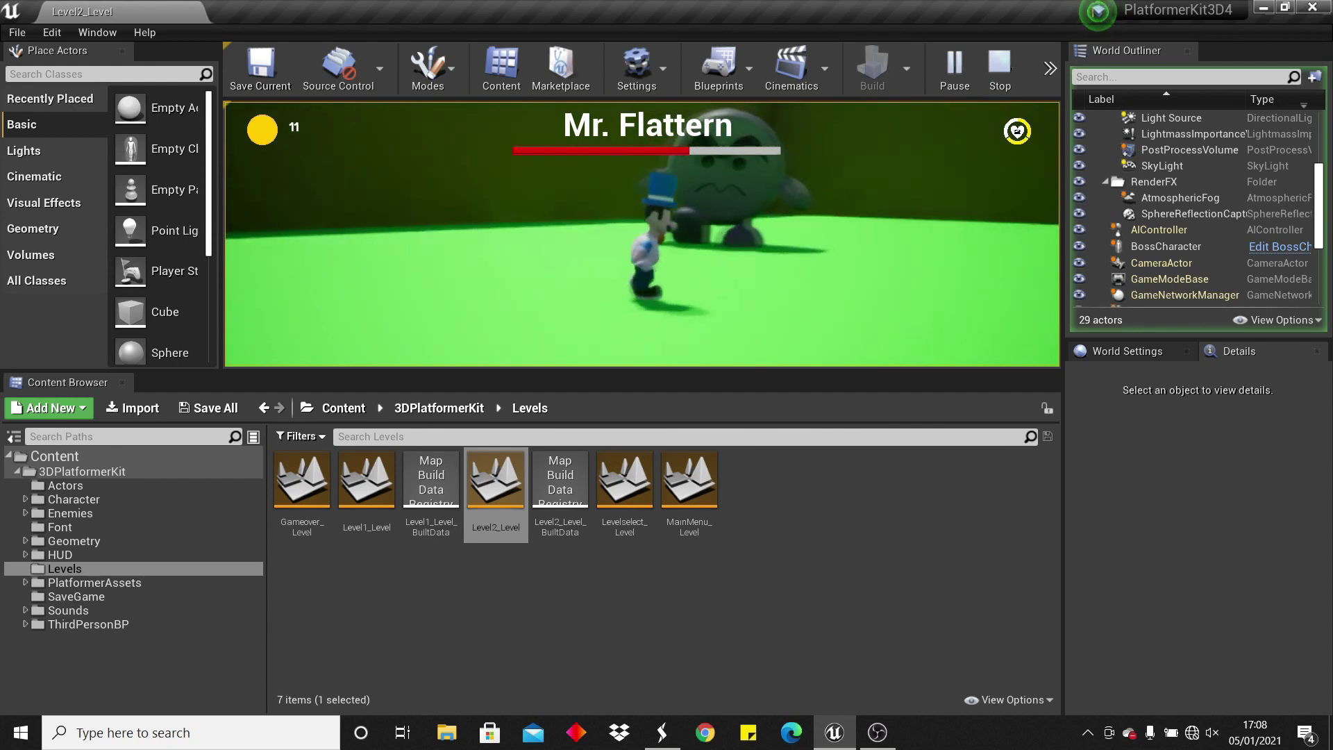
key(s)
key(Escape)
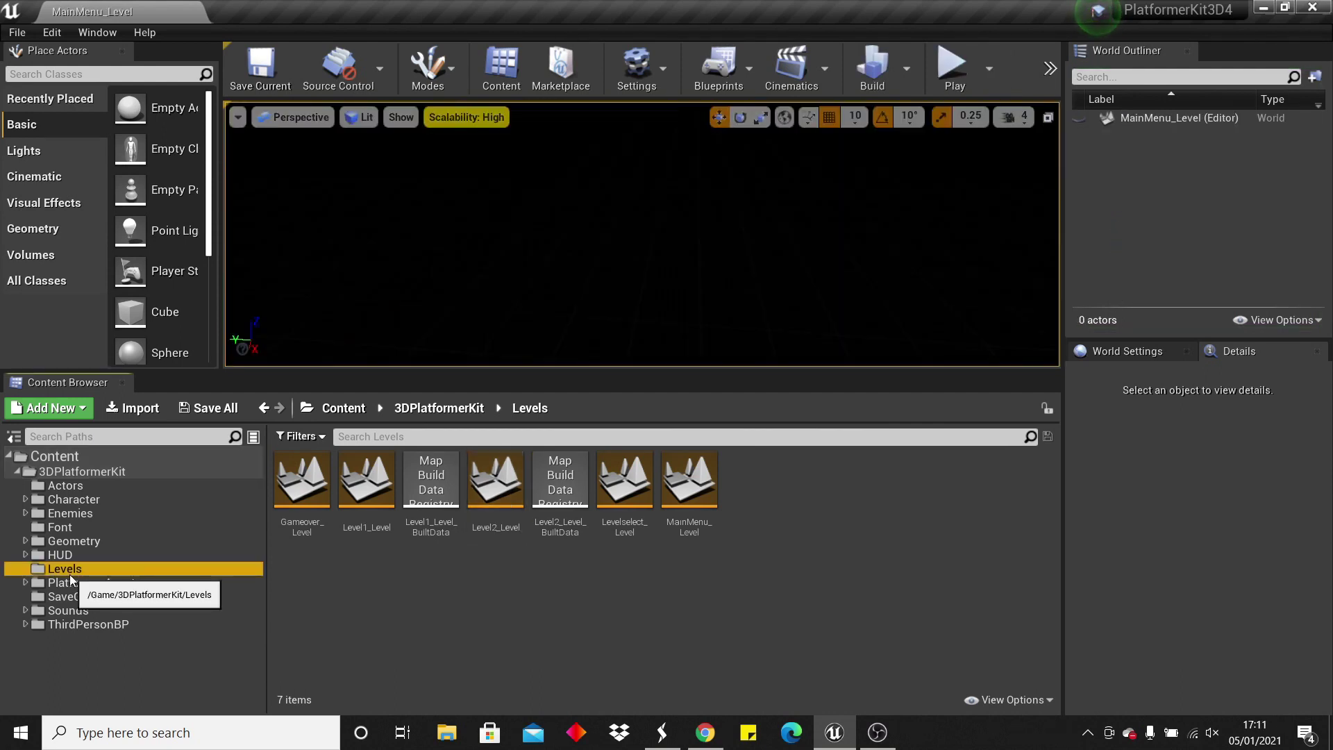
Open the Platformer_Save blueprint from the SaveGame folder to view it.
click(140, 594)
double_click(302, 479)
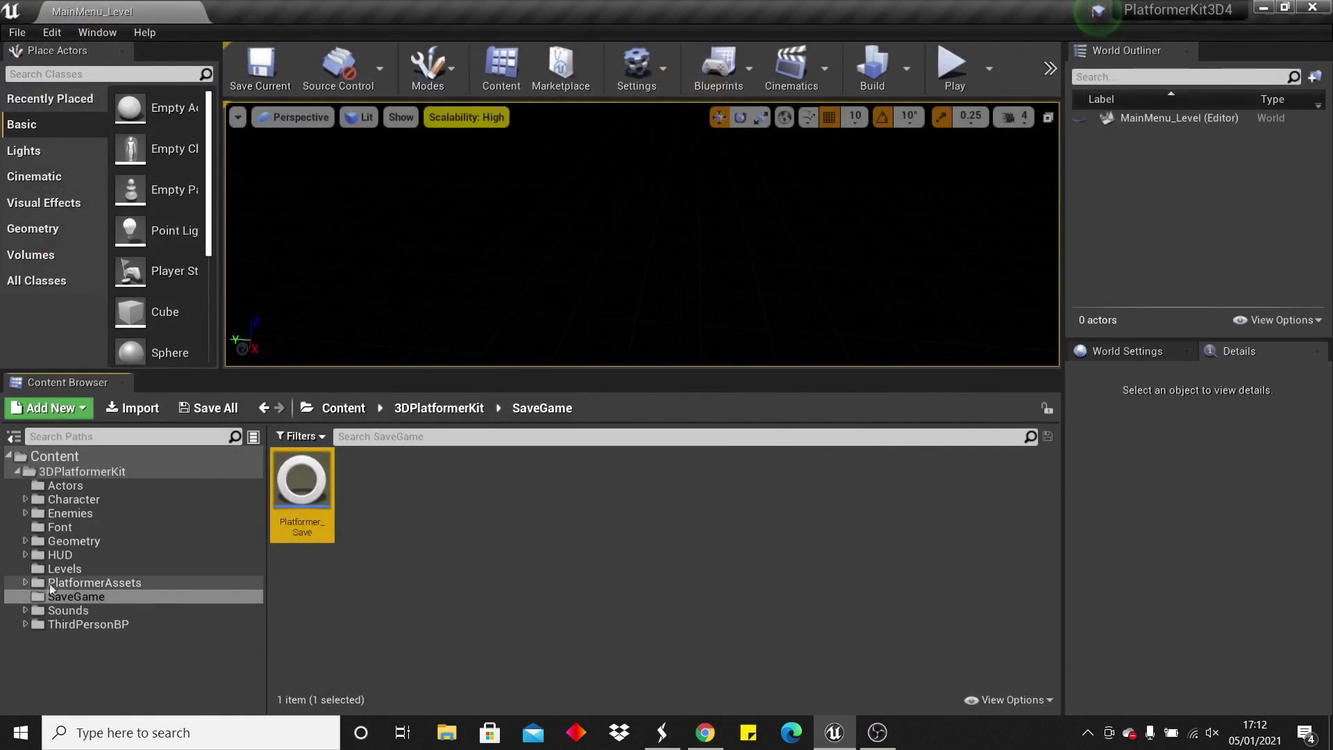
Open MainMenu_Level from the Levels folder, play it to preview the main menu, and stop the preview.
click(65, 569)
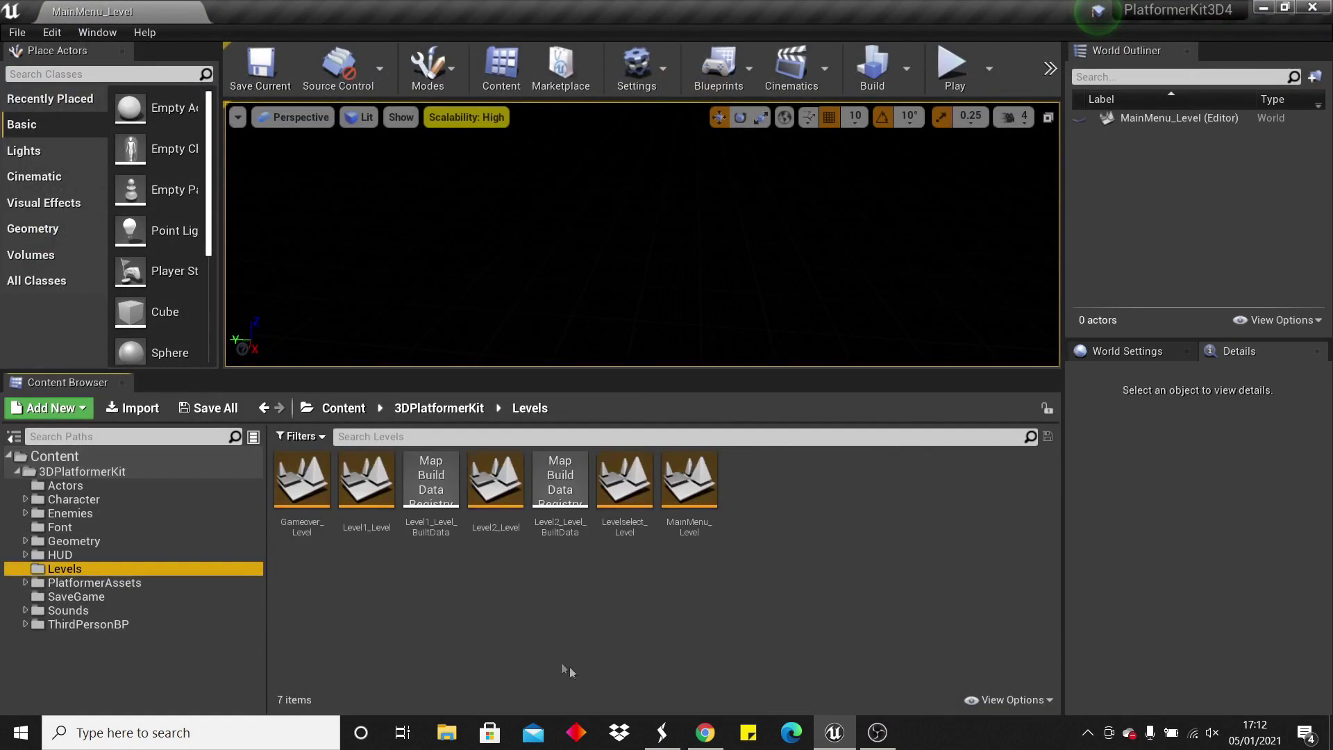
double_click(684, 481)
click(746, 526)
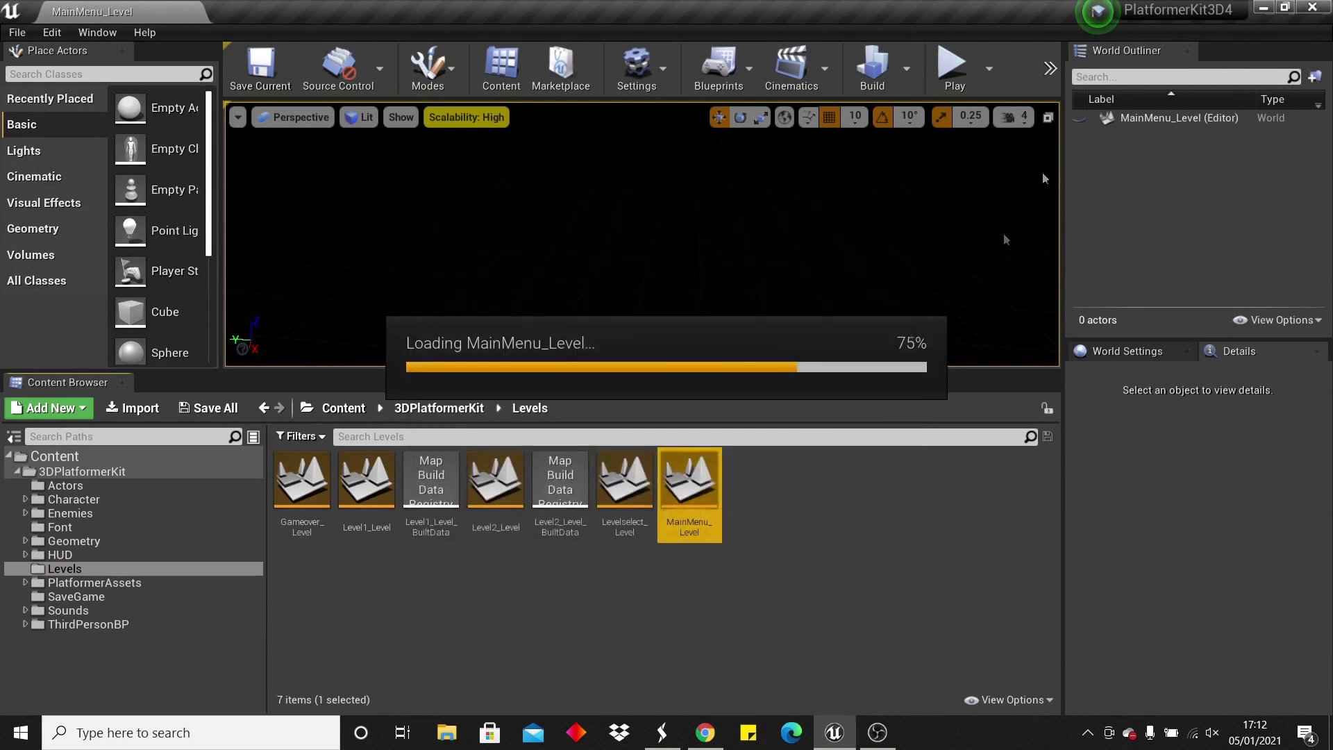
click(952, 68)
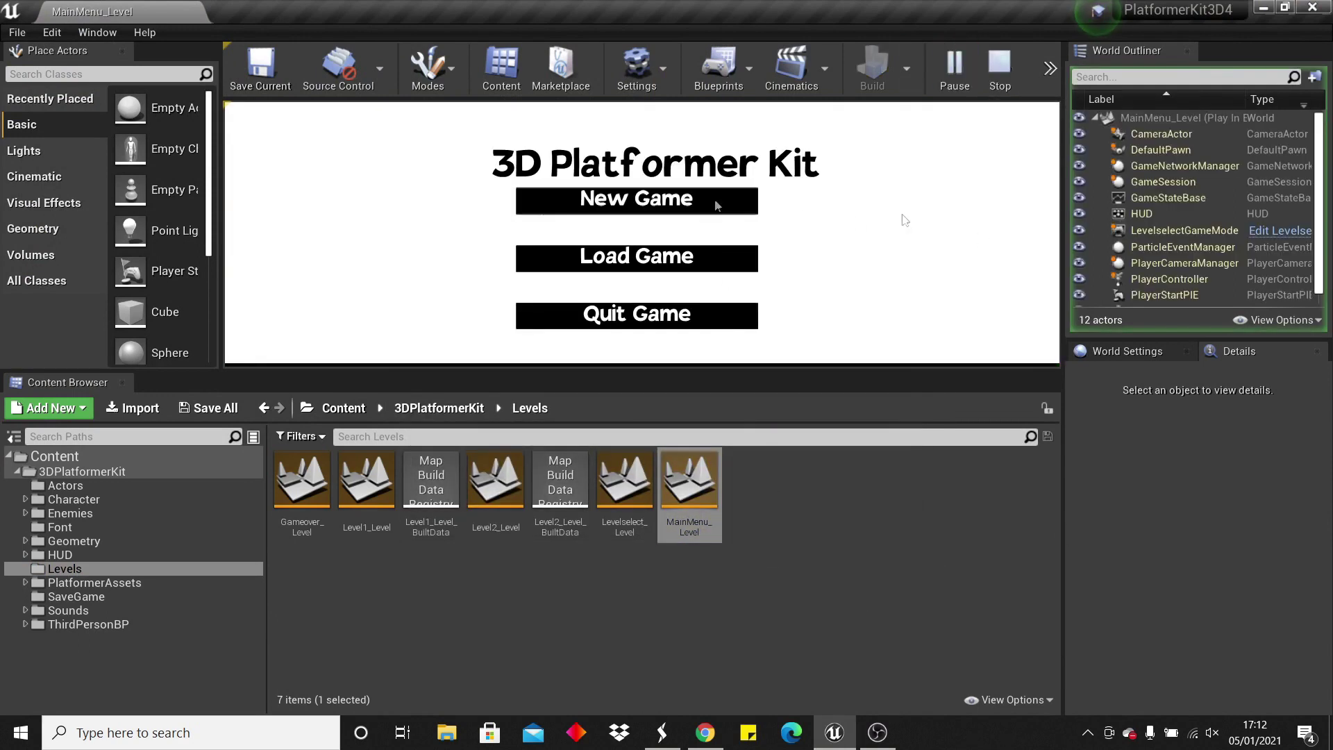
key(Escape)
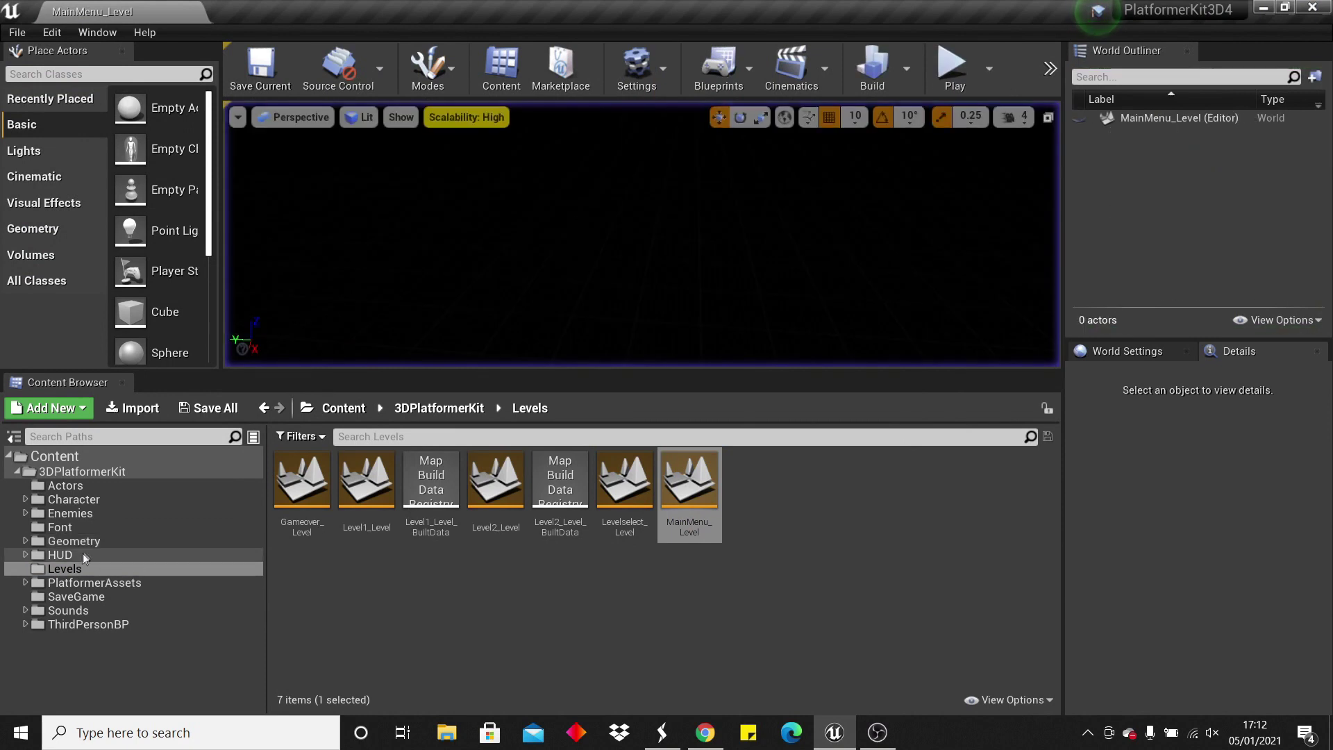
Open MainMenu_WidgetBlueprint from the HUD folder and examine the save game creation nodes in its Event Graph.
click(82, 553)
double_click(630, 497)
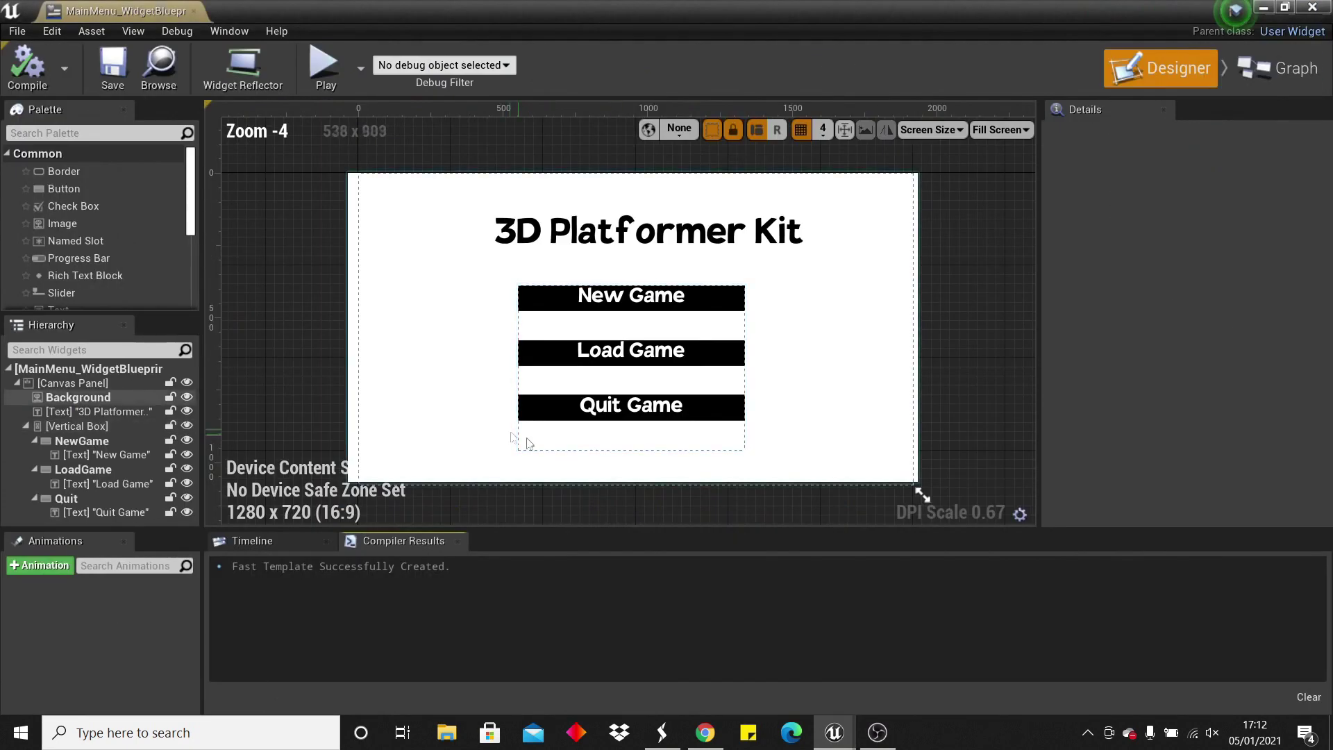
click(1283, 72)
scroll(633, 519, down, 2)
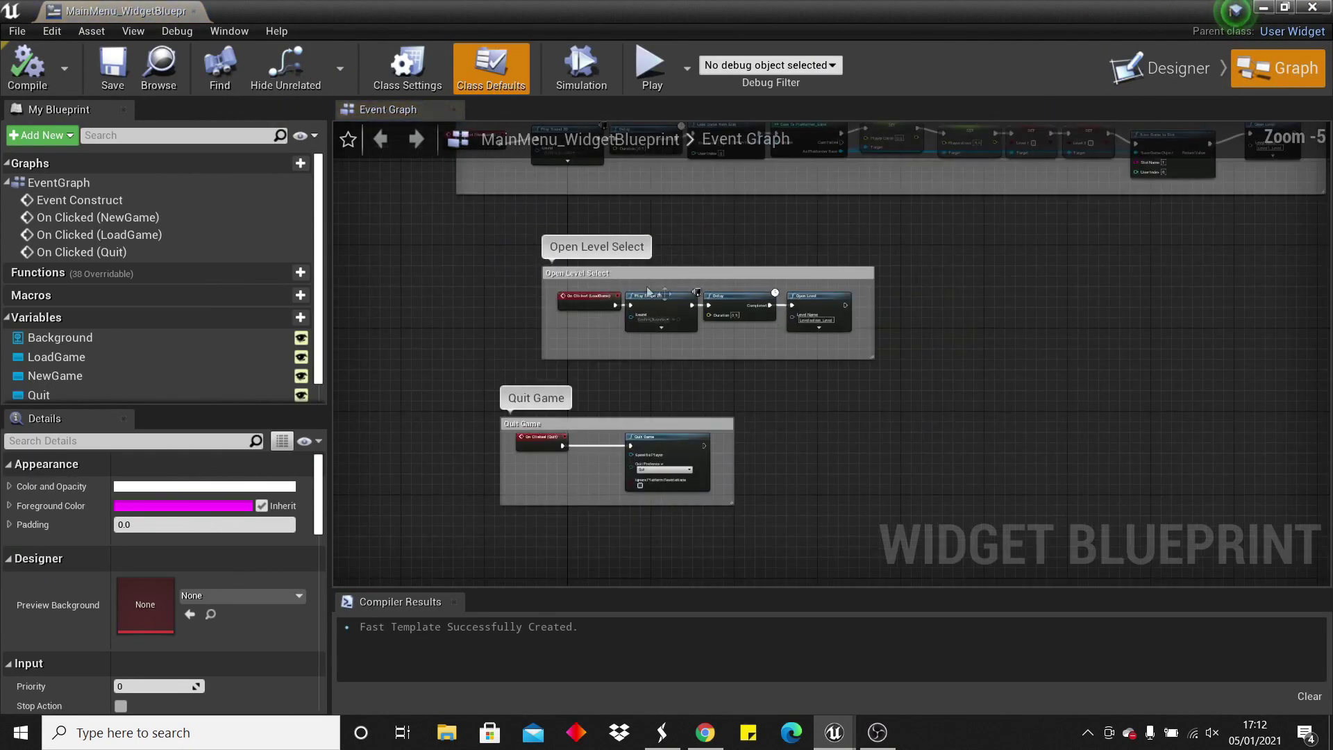
scroll(463, 302, up, 3)
right_drag(737, 291, 440, 318)
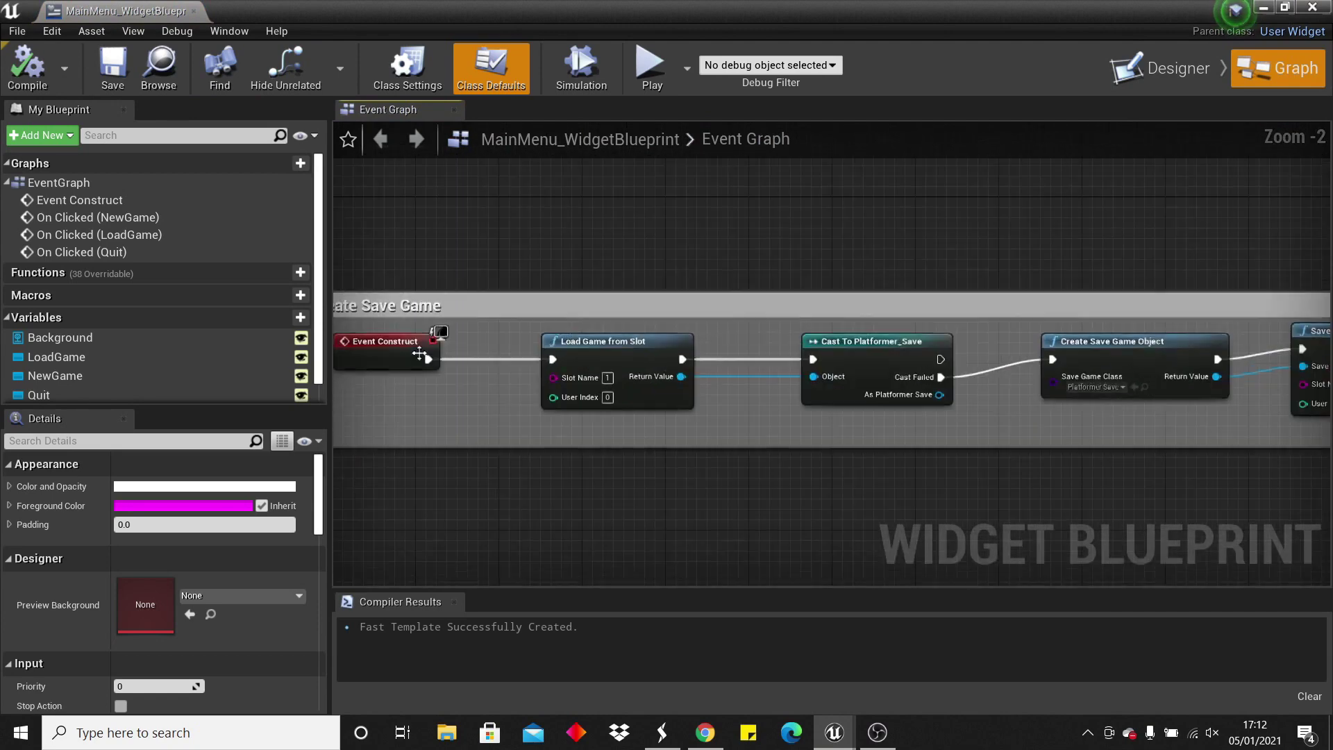
Examine the Create Save Game, Create New Game and Open Level Select node groups, and view the main menu's button layout.
scroll(442, 317, down, 3)
scroll(547, 304, up, 2)
scroll(989, 375, down, 1)
right_drag(985, 376, 1023, 366)
scroll(1154, 376, up, 1)
right_drag(1153, 376, 1081, 195)
scroll(990, 360, down, 2)
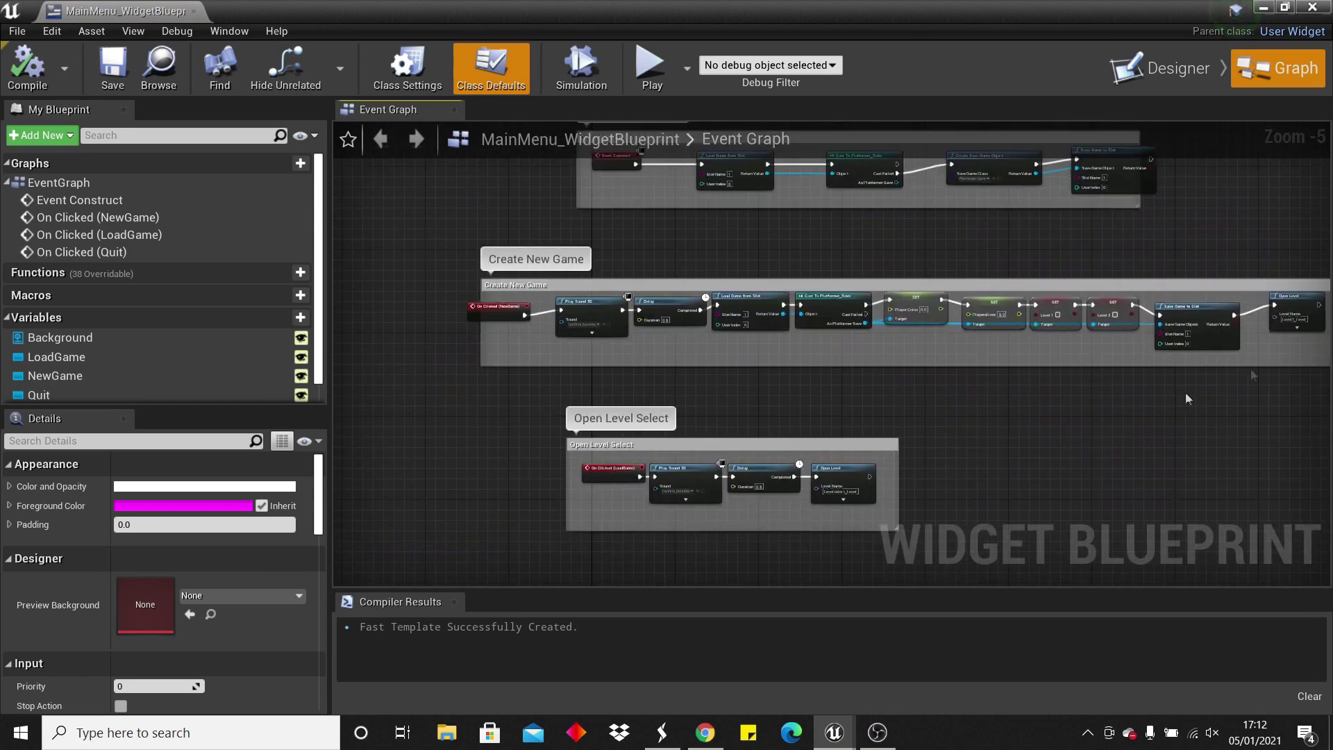
click(1198, 69)
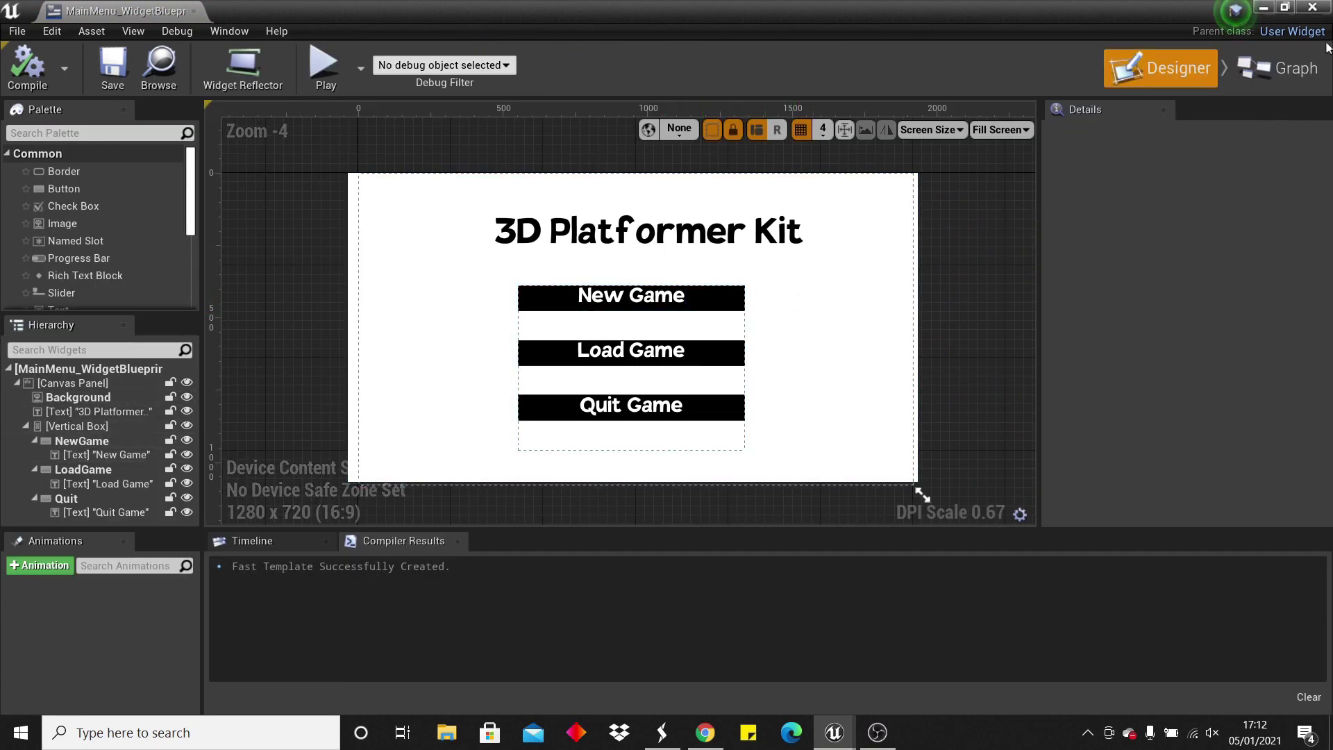
Review the Create New Game nodes through Open Level, lining up the Player Coins SET node with the PlayerLives SET node.
click(1281, 68)
scroll(595, 312, up, 3)
scroll(1023, 308, down, 2)
right_drag(1023, 308, 863, 321)
scroll(1020, 345, up, 1)
right_drag(980, 341, 780, 348)
scroll(779, 348, up, 1)
scroll(779, 347, down, 2)
scroll(808, 351, up, 2)
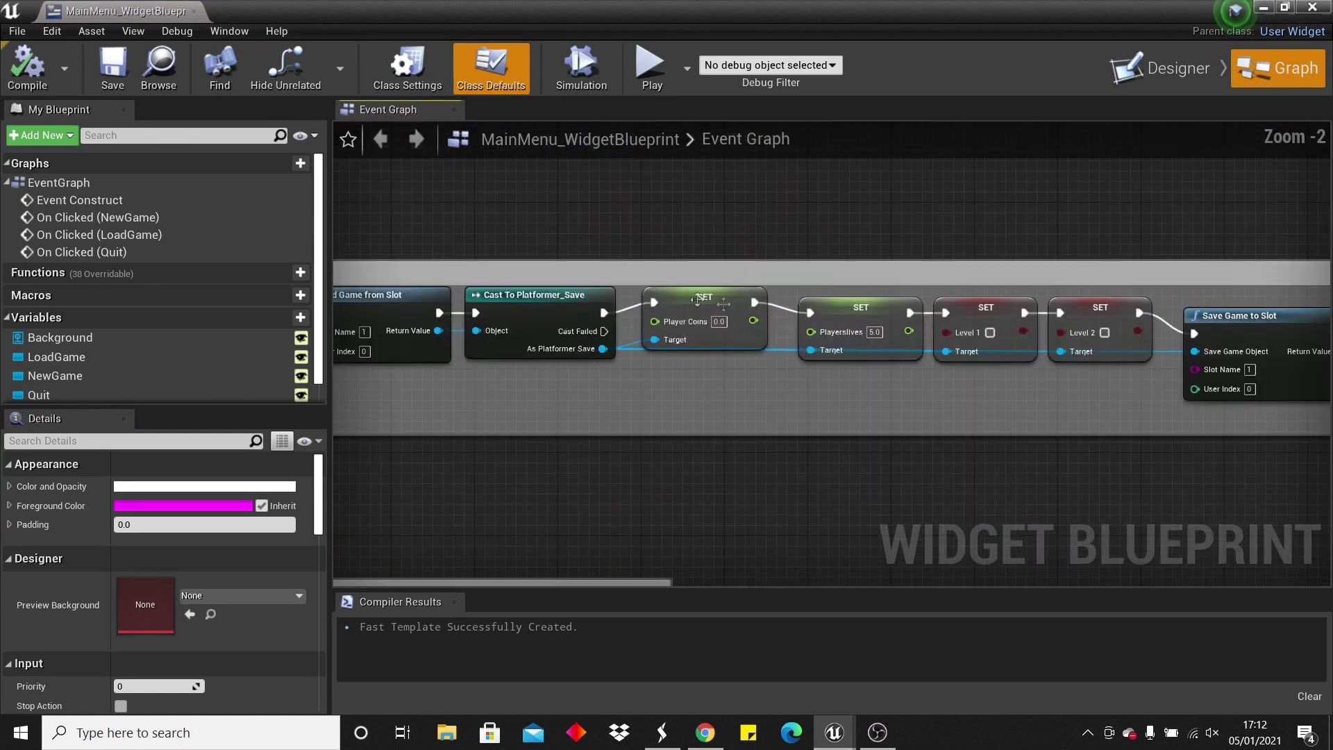
drag(687, 299, 687, 309)
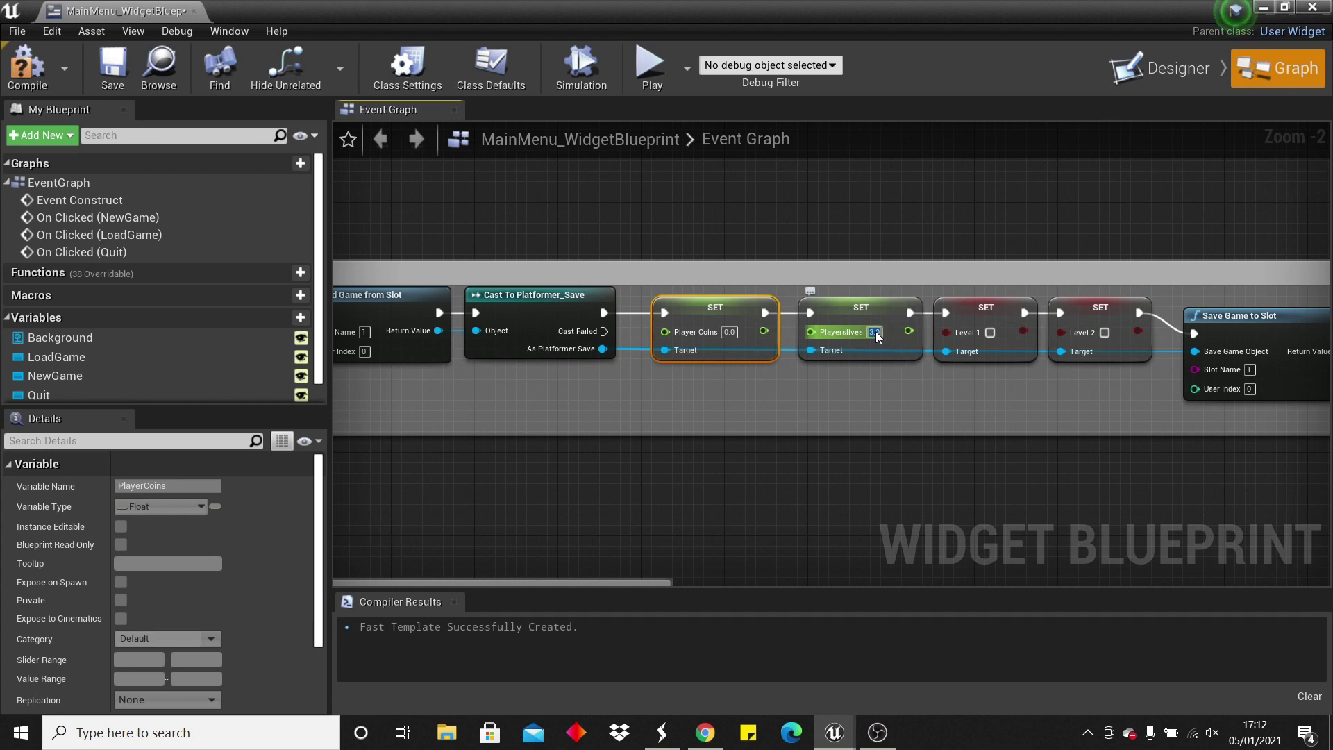
right_drag(925, 320, 813, 286)
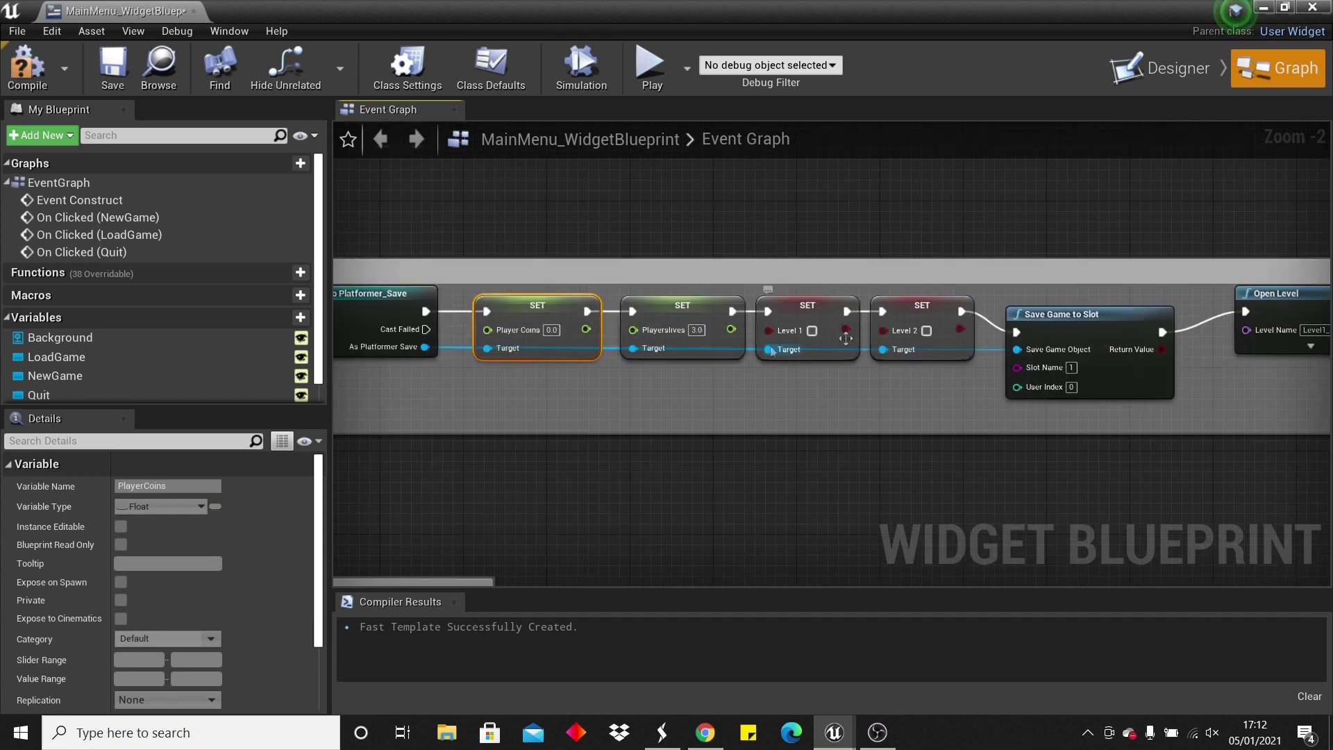
right_drag(961, 366, 603, 387)
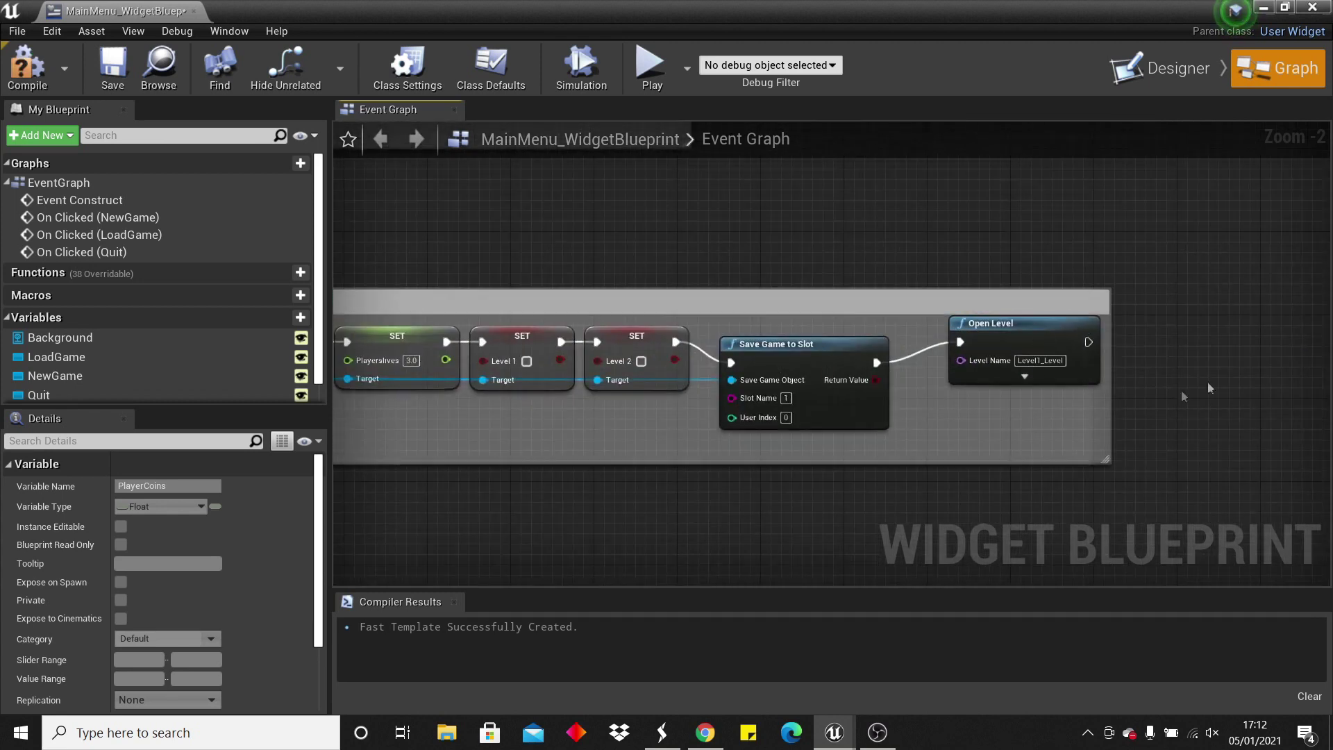
scroll(603, 386, down, 4)
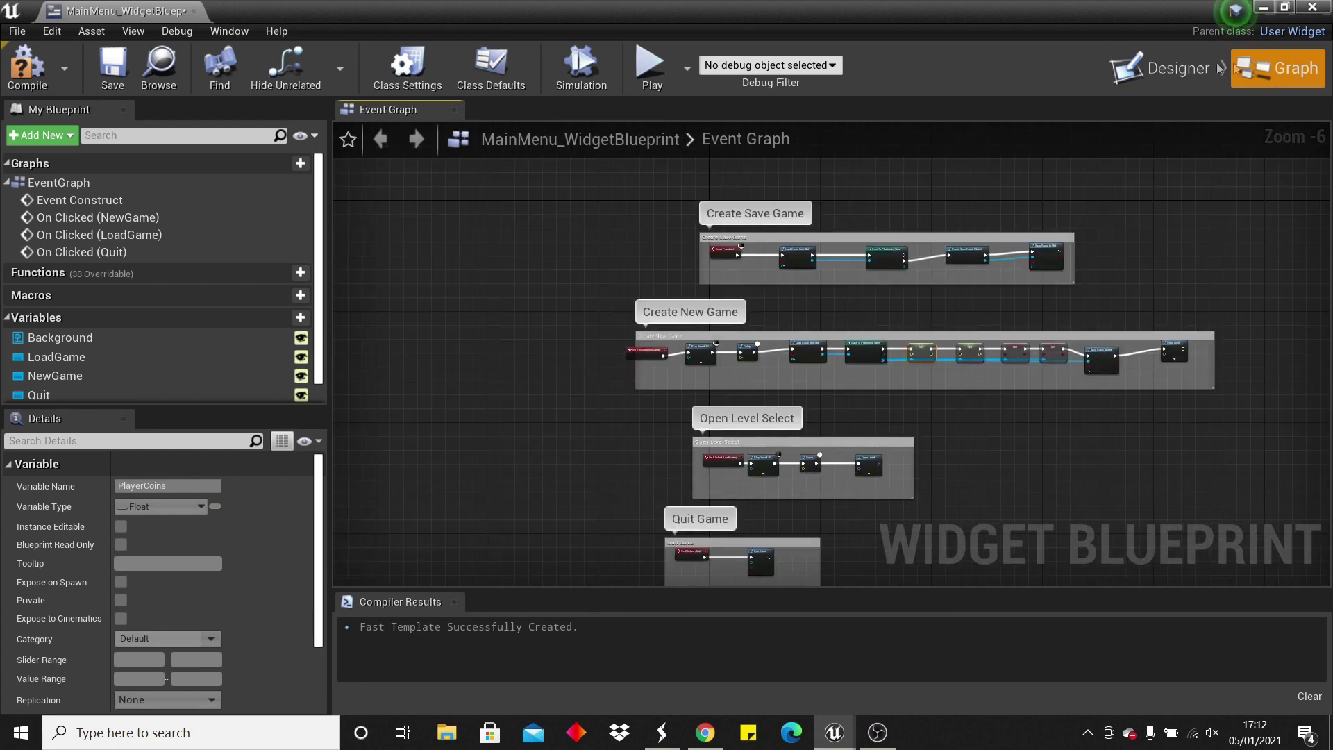
View the main menu's Load Game button in the widget design and examine the Open Level Select nodes behind it.
click(1200, 65)
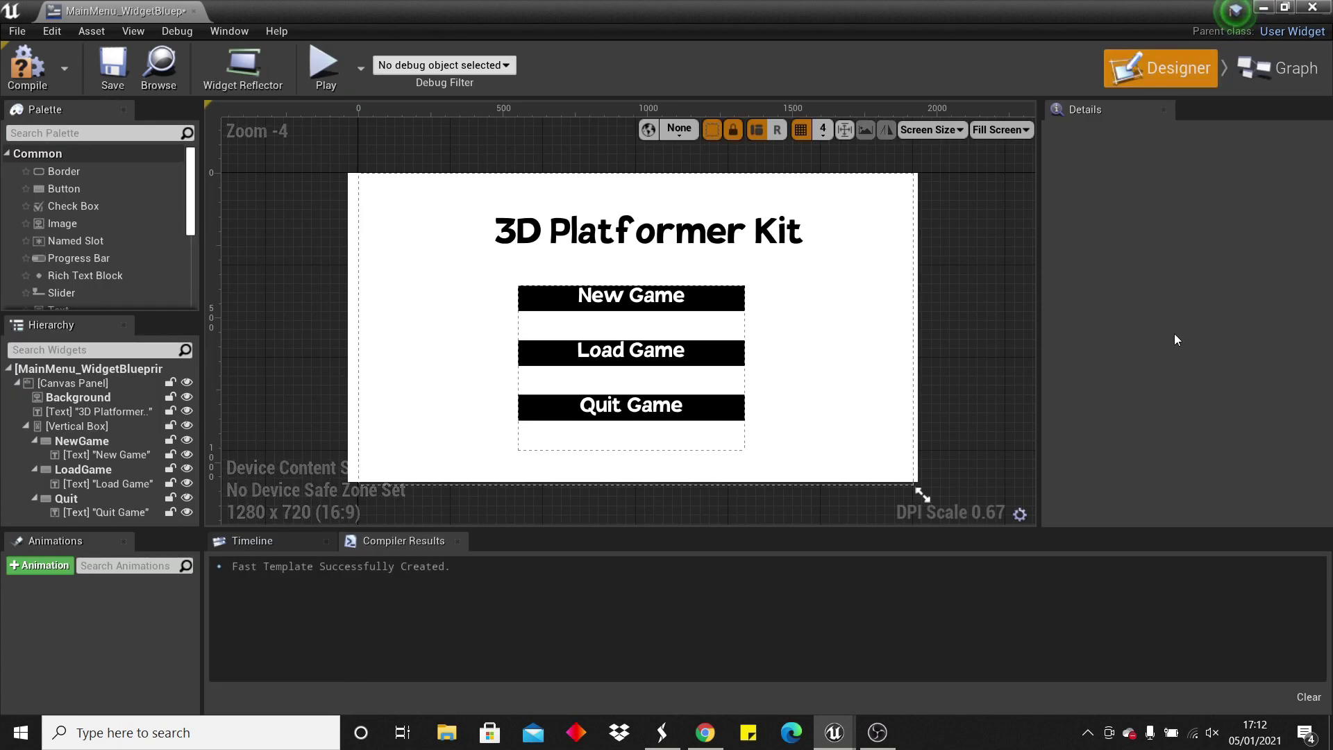
click(1293, 69)
scroll(894, 435, up, 5)
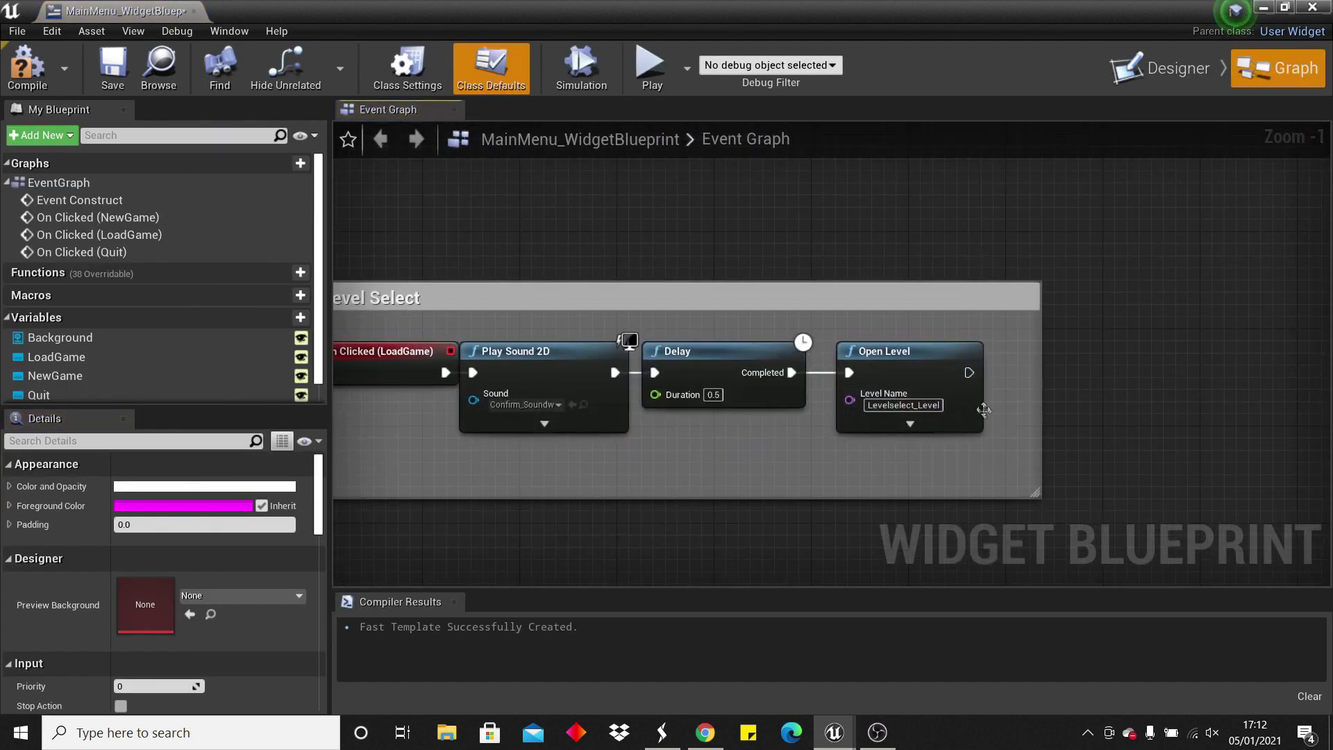
Open Levelselect_WidgetBlueprint from the HUD folder and examine the Open Levels node group in its Event Graph.
click(1250, 5)
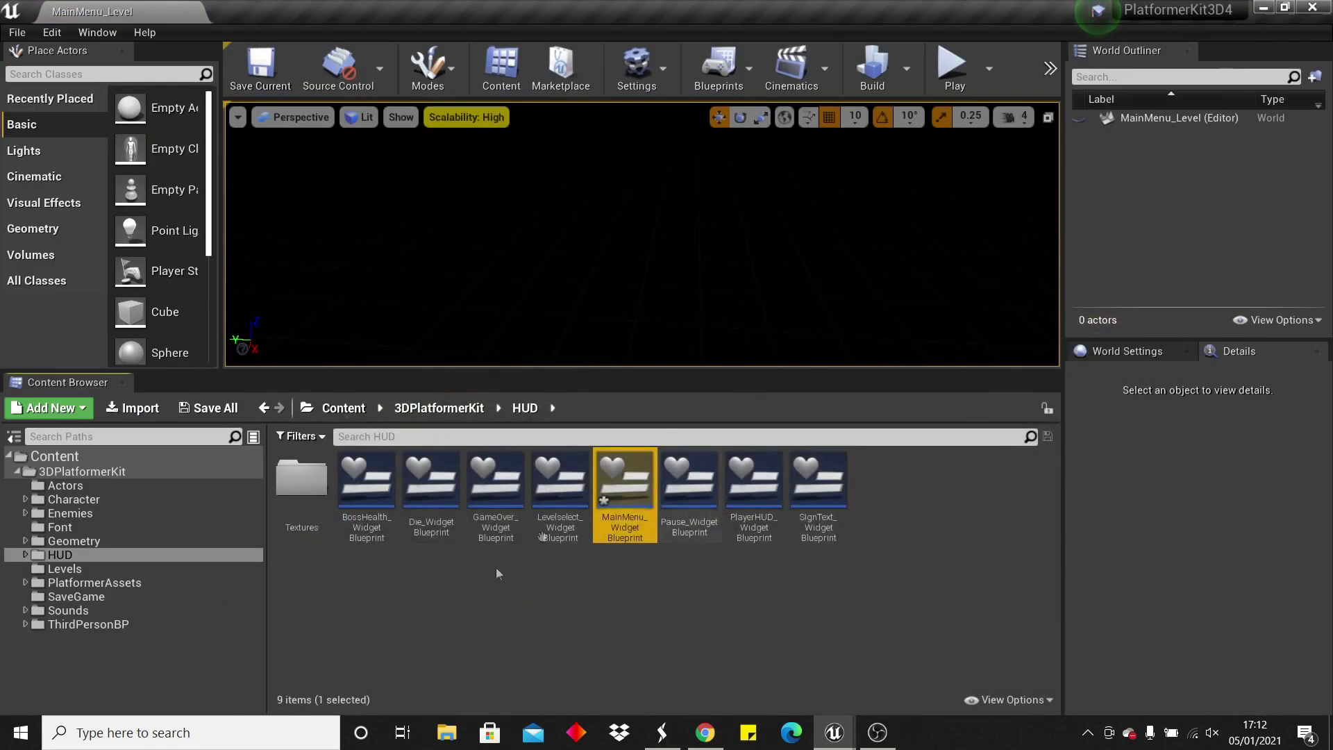
double_click(576, 494)
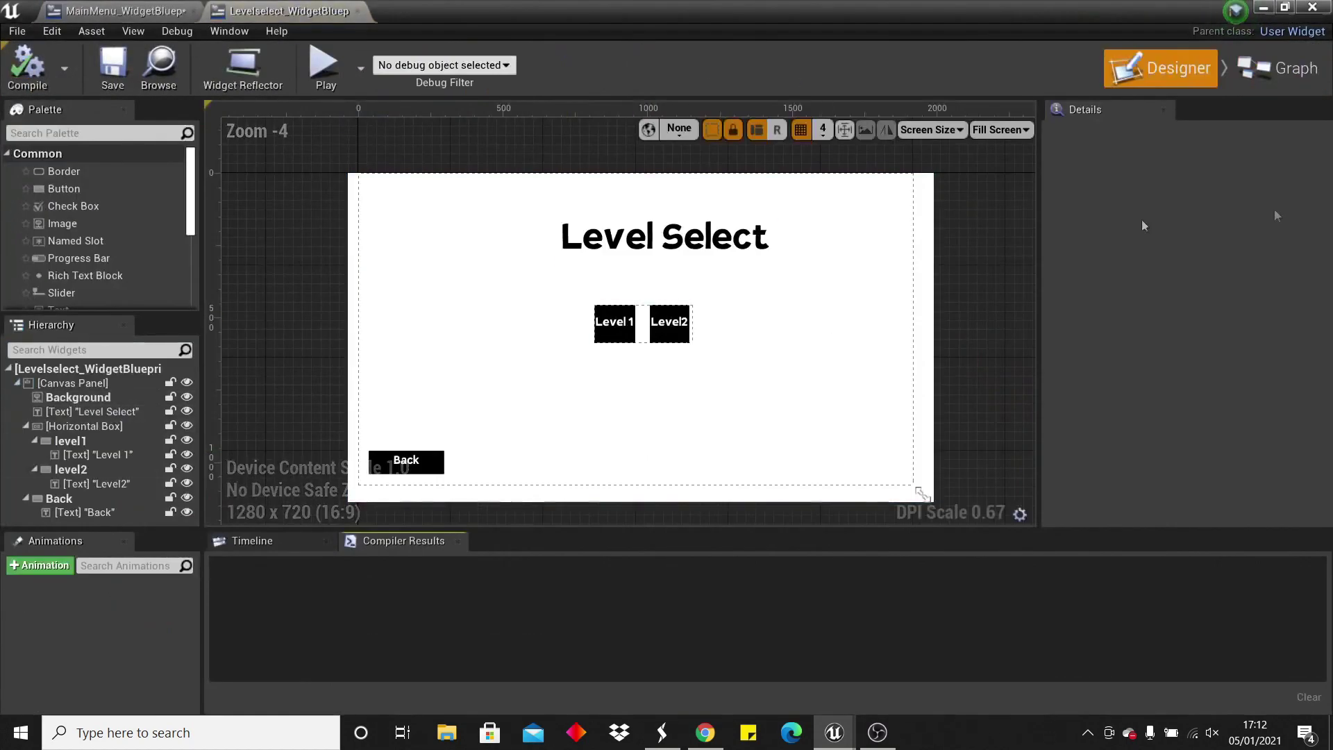
click(1280, 68)
scroll(703, 357, down, 3)
scroll(702, 357, up, 5)
right_drag(717, 353, 622, 440)
scroll(1047, 376, down, 3)
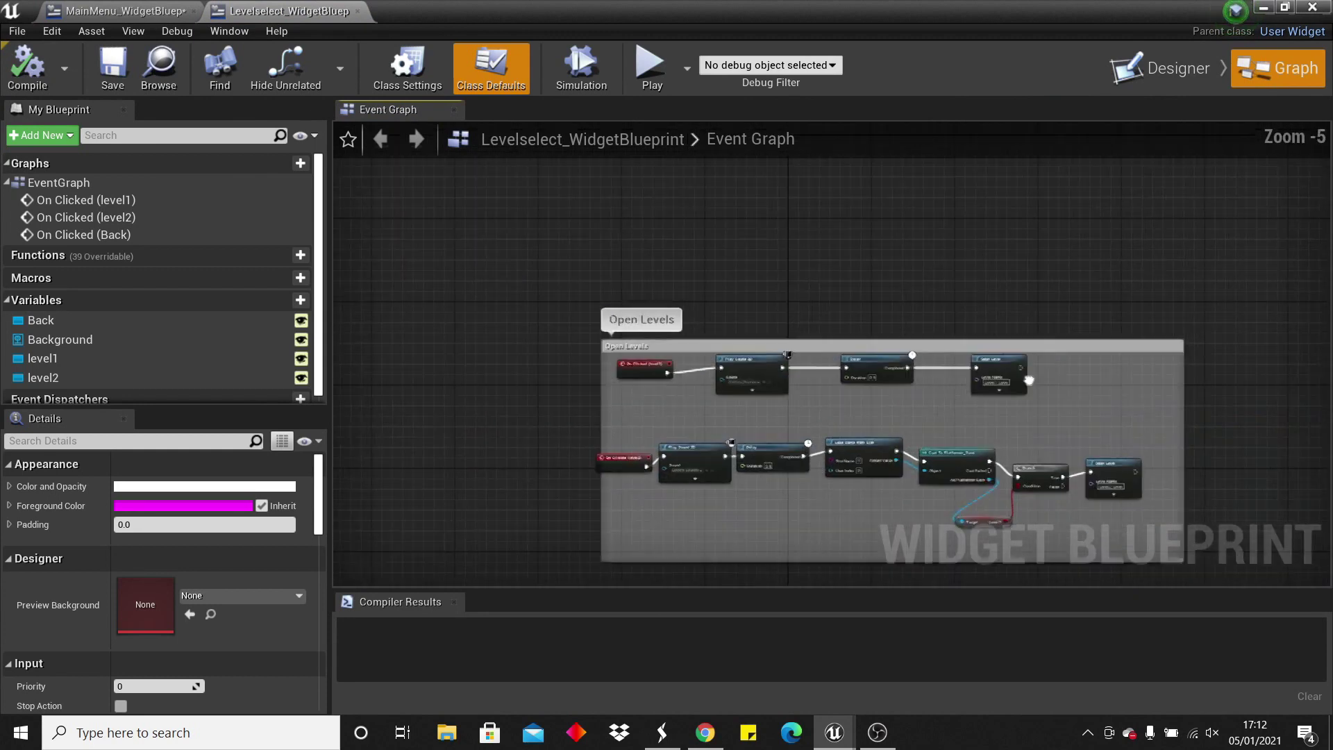
View the Level Select button layout and examine the level2 click nodes, including the Level 1 condition on the Branch.
click(1208, 77)
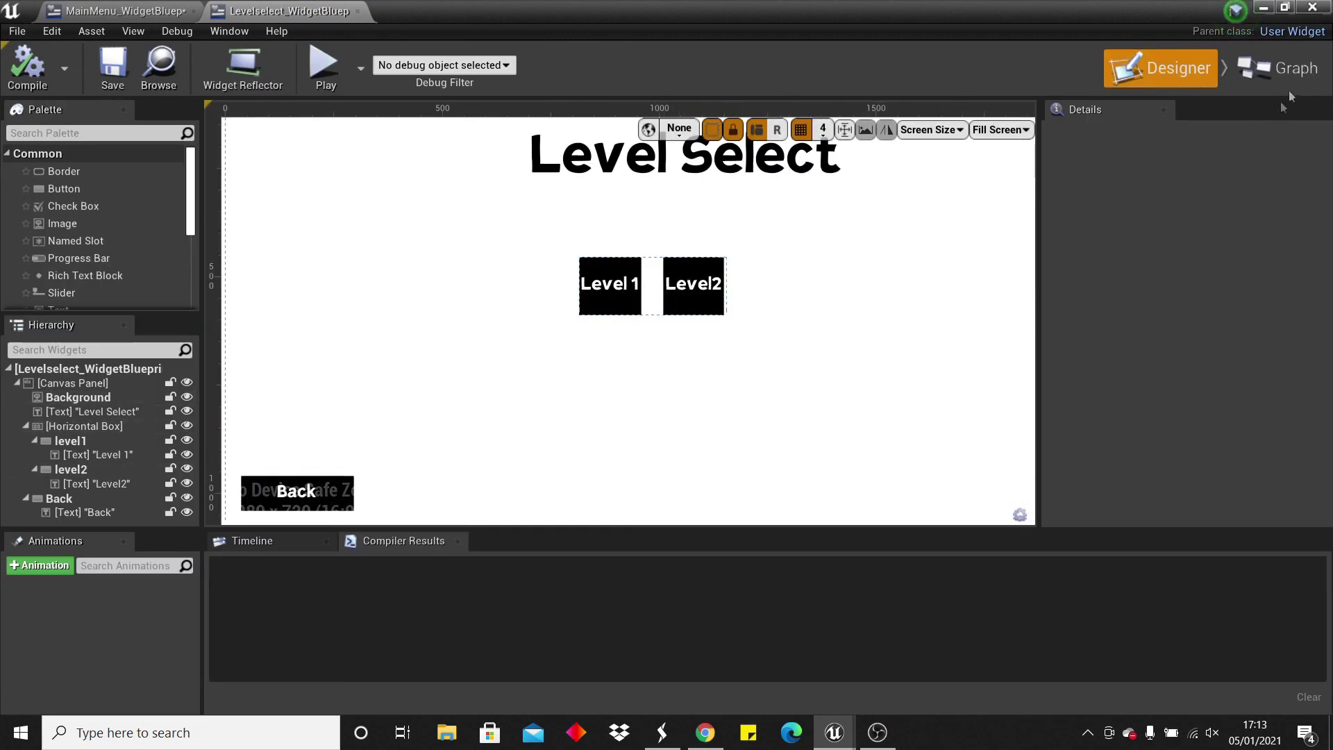
click(1284, 77)
scroll(686, 388, down, 2)
scroll(686, 387, up, 4)
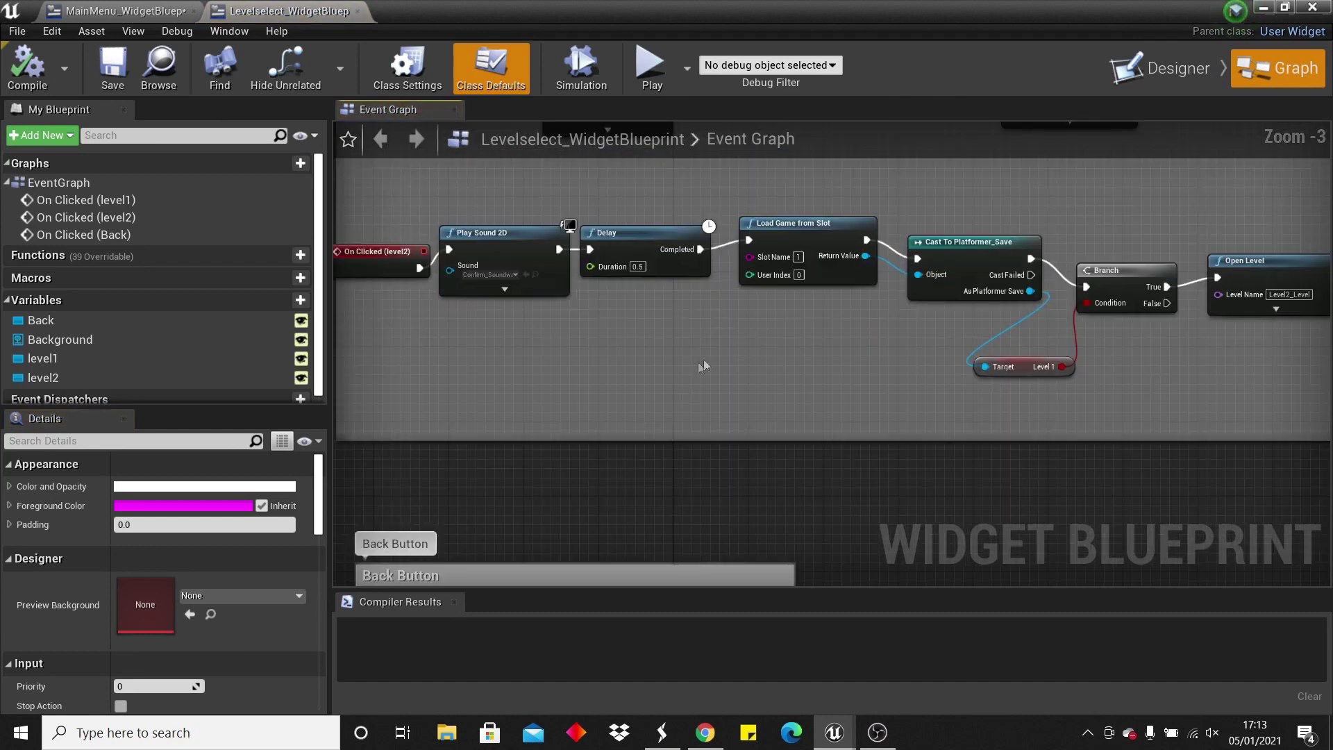
scroll(1082, 330, down, 2)
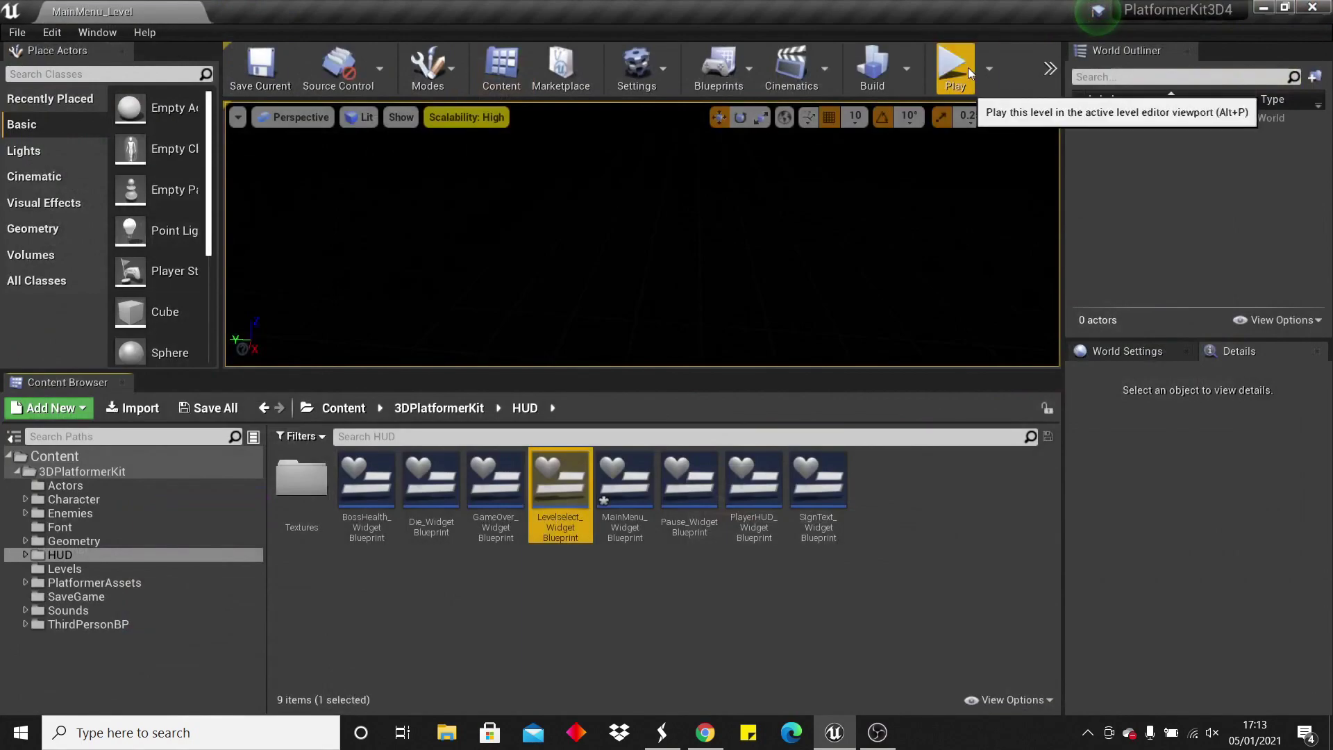
Play the main menu level, choose Load Game, and start Level 1 from the Level Select screen.
click(964, 68)
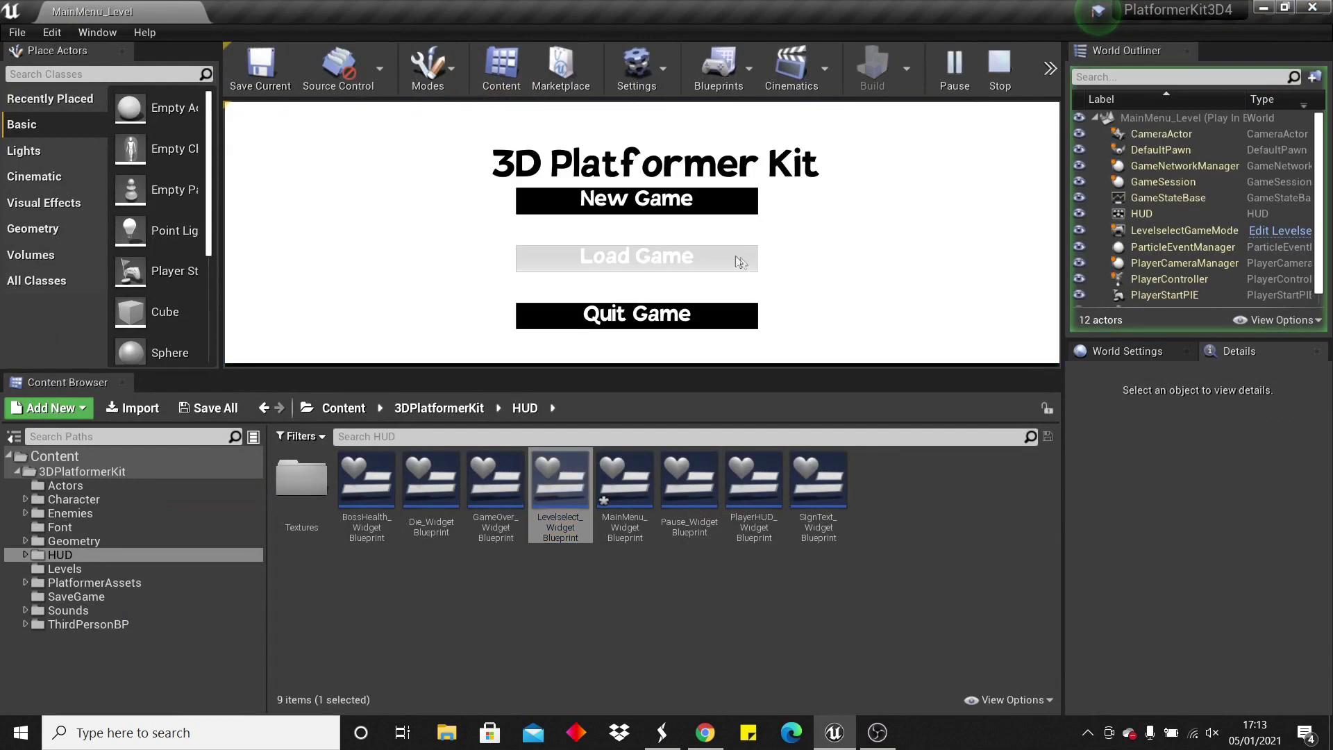
click(687, 258)
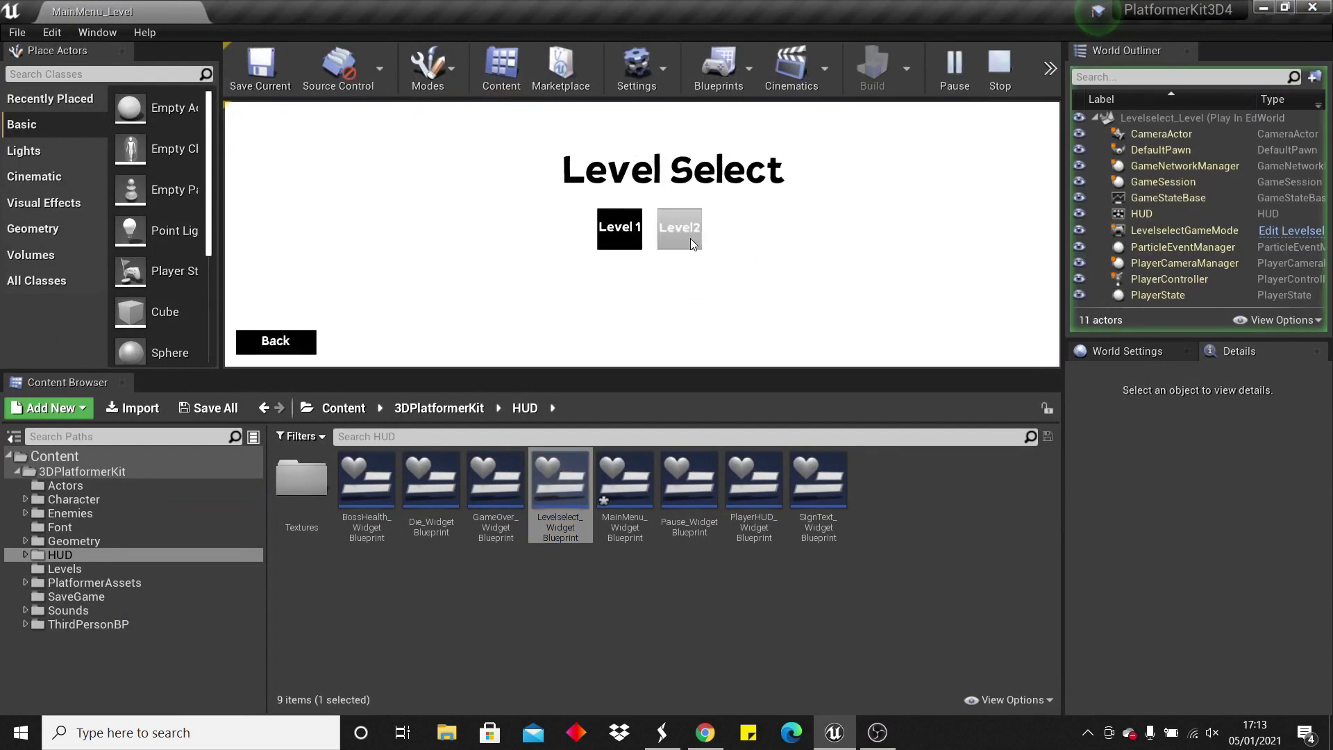
click(623, 224)
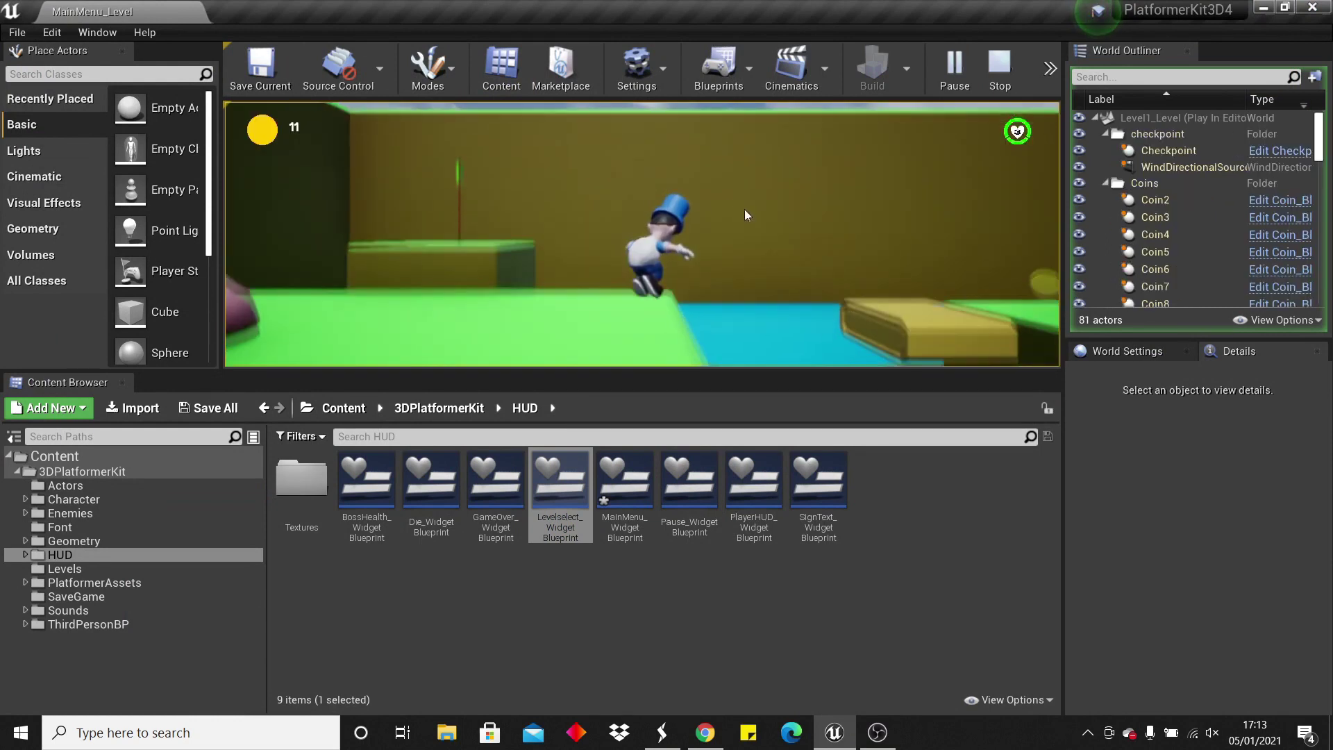
Run and jump across the Level 1 platforms to the green flag to finish the level.
key(w)
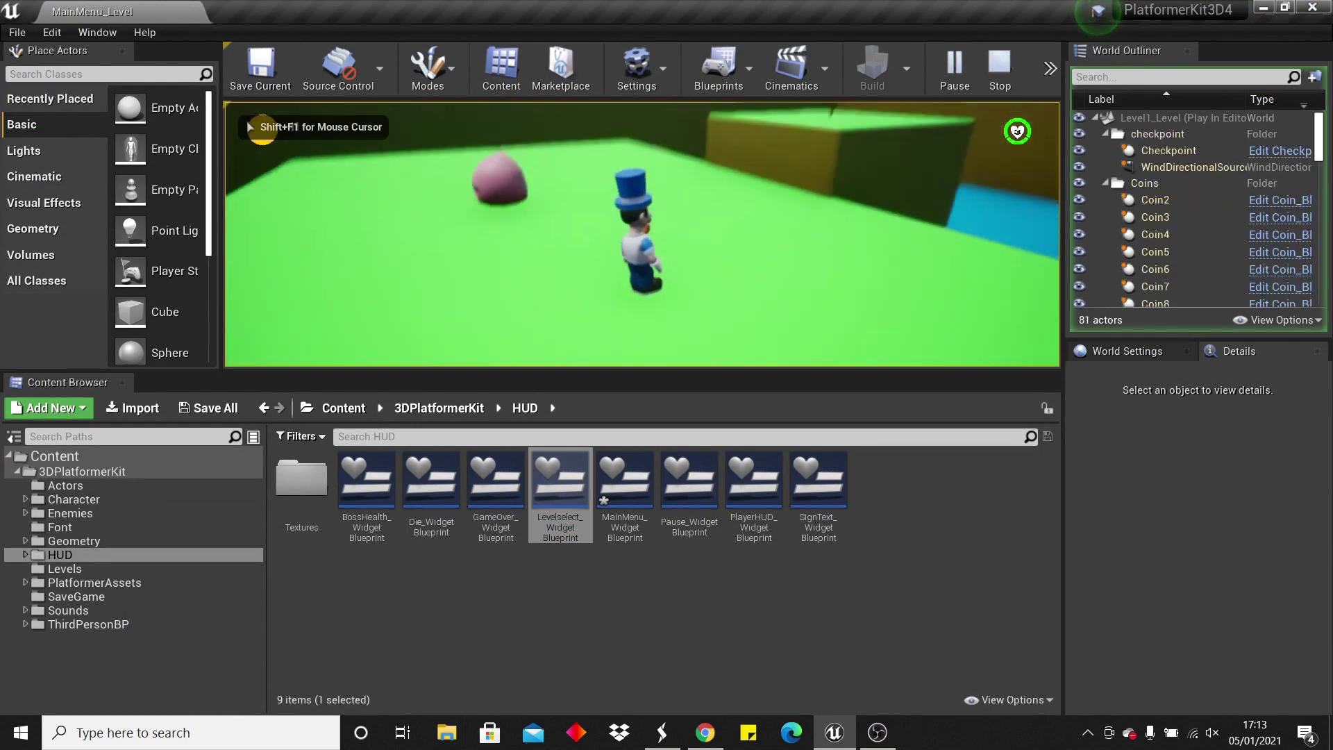
key(w)
key(space)
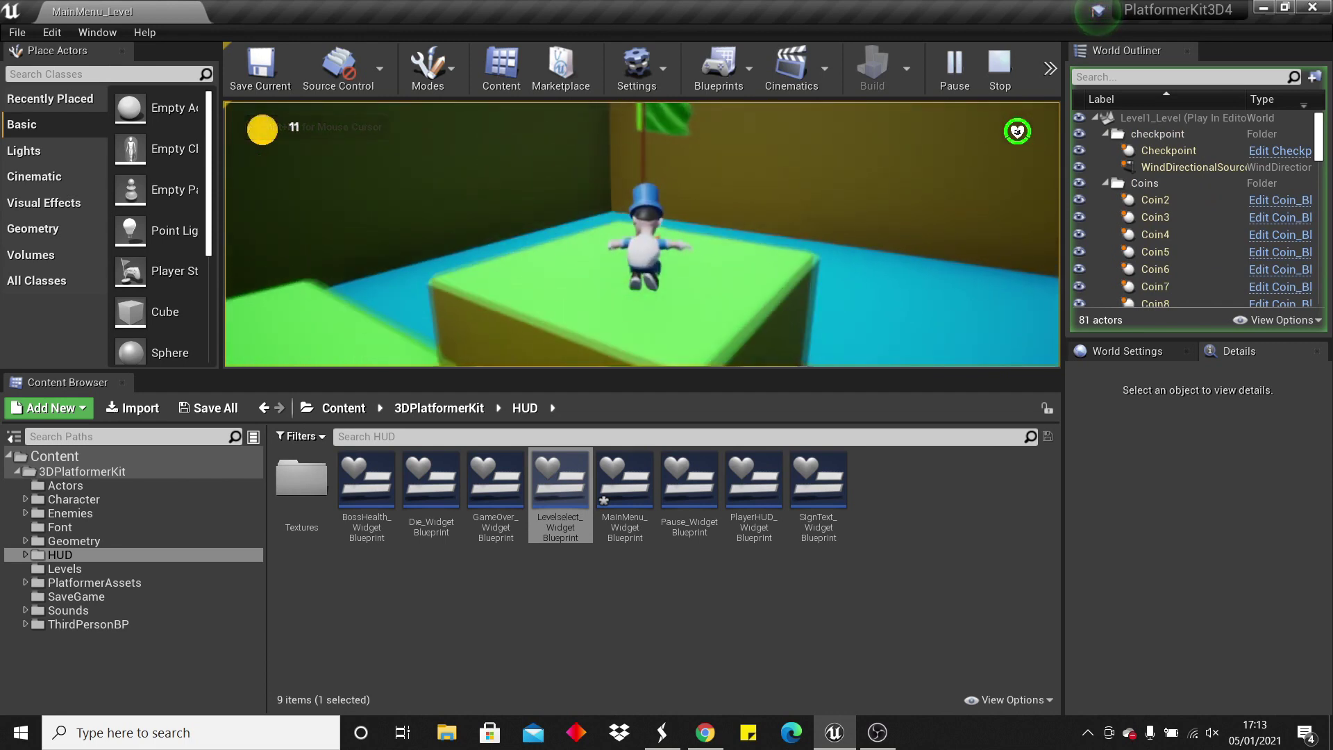
key(w)
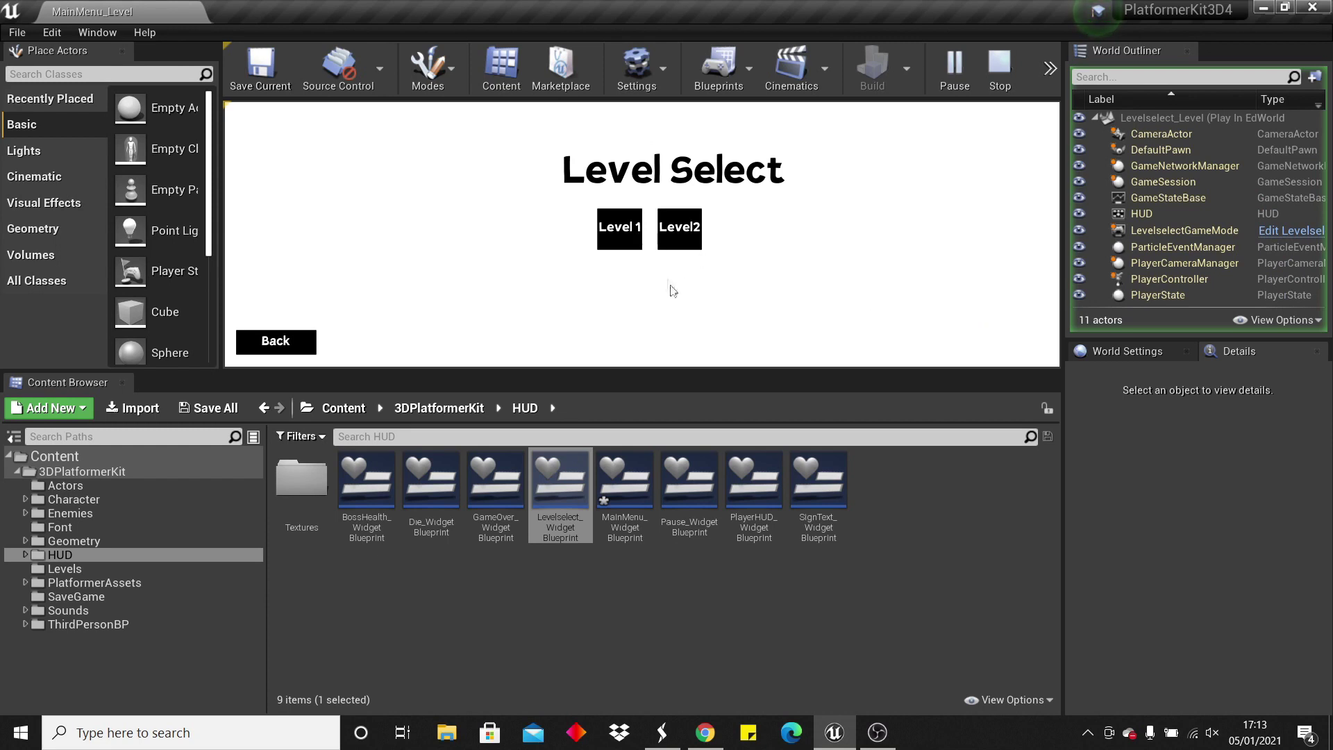
Start Level 2 from the Level Select screen, run around the boss arena, and stop the preview.
click(672, 238)
key(w)
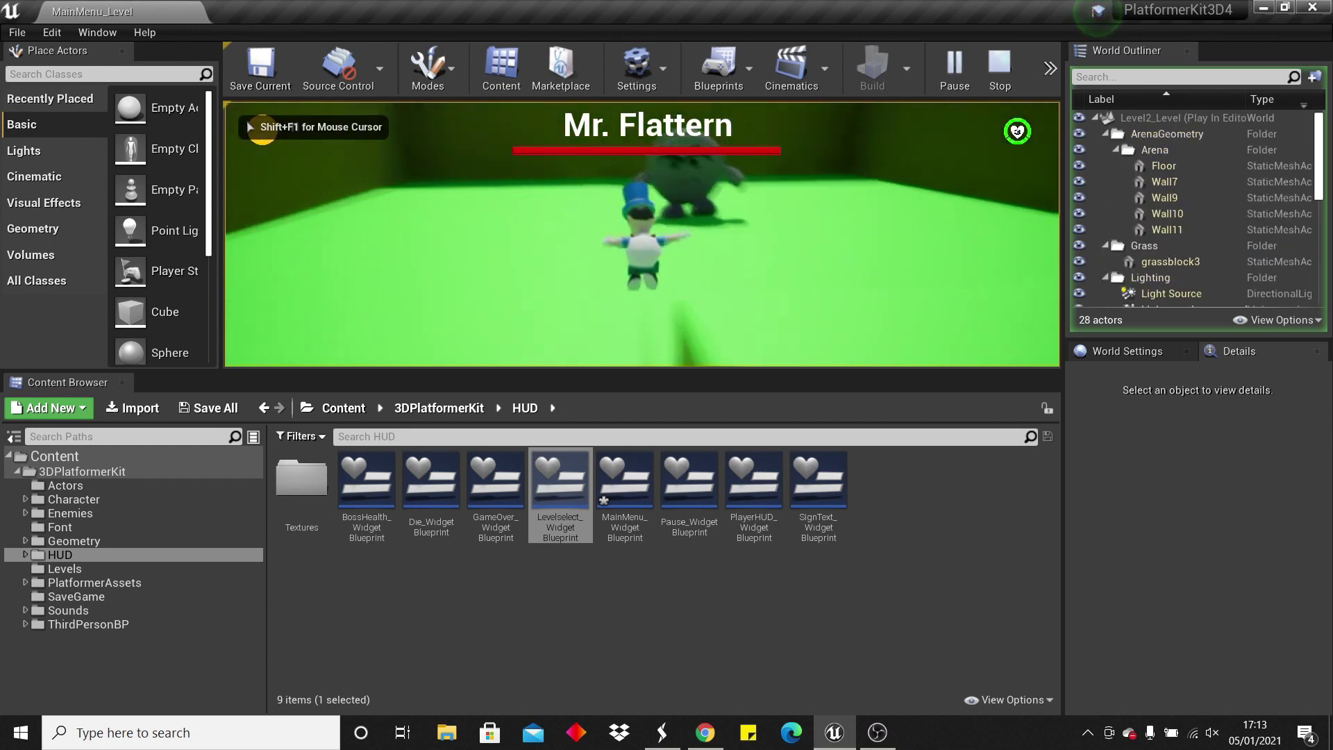
key(a)
key(w)
key(Escape)
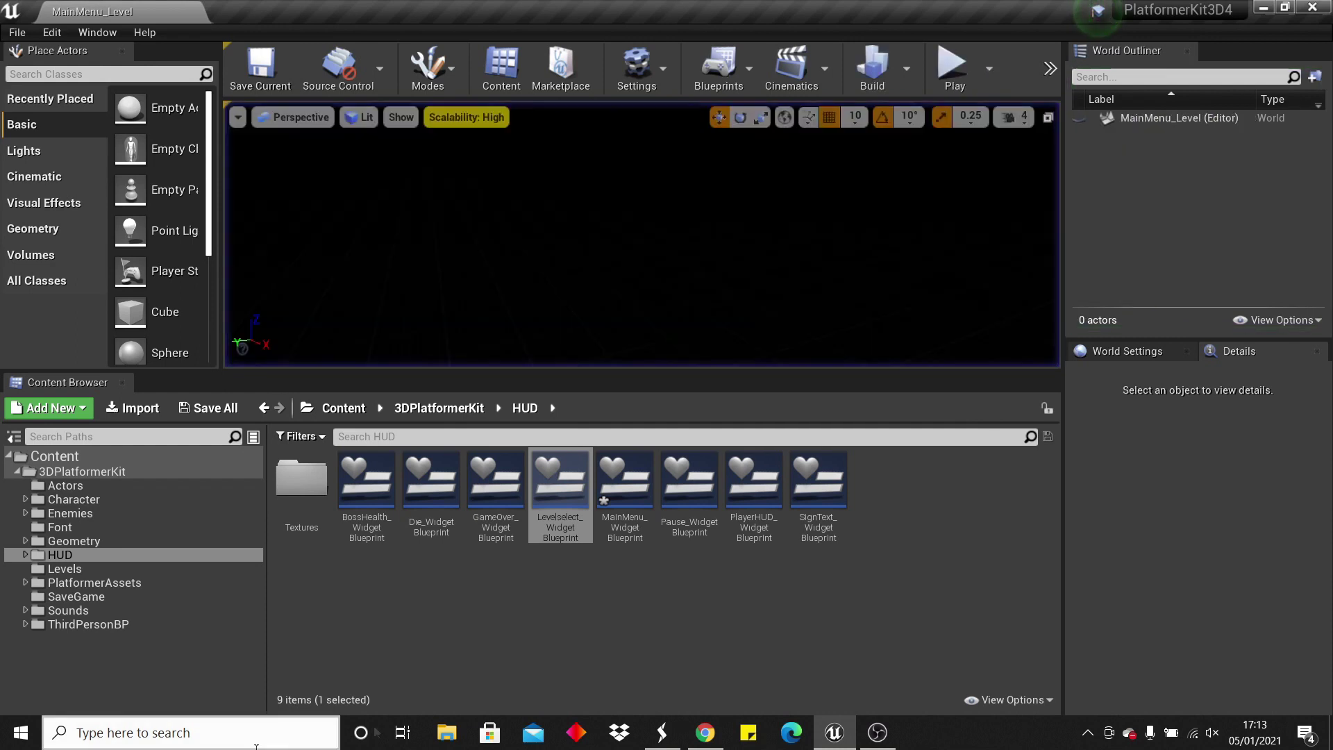
Open Level1_Level from the Levels folder and bring the unlock trigger box around the flag pole into view.
click(84, 572)
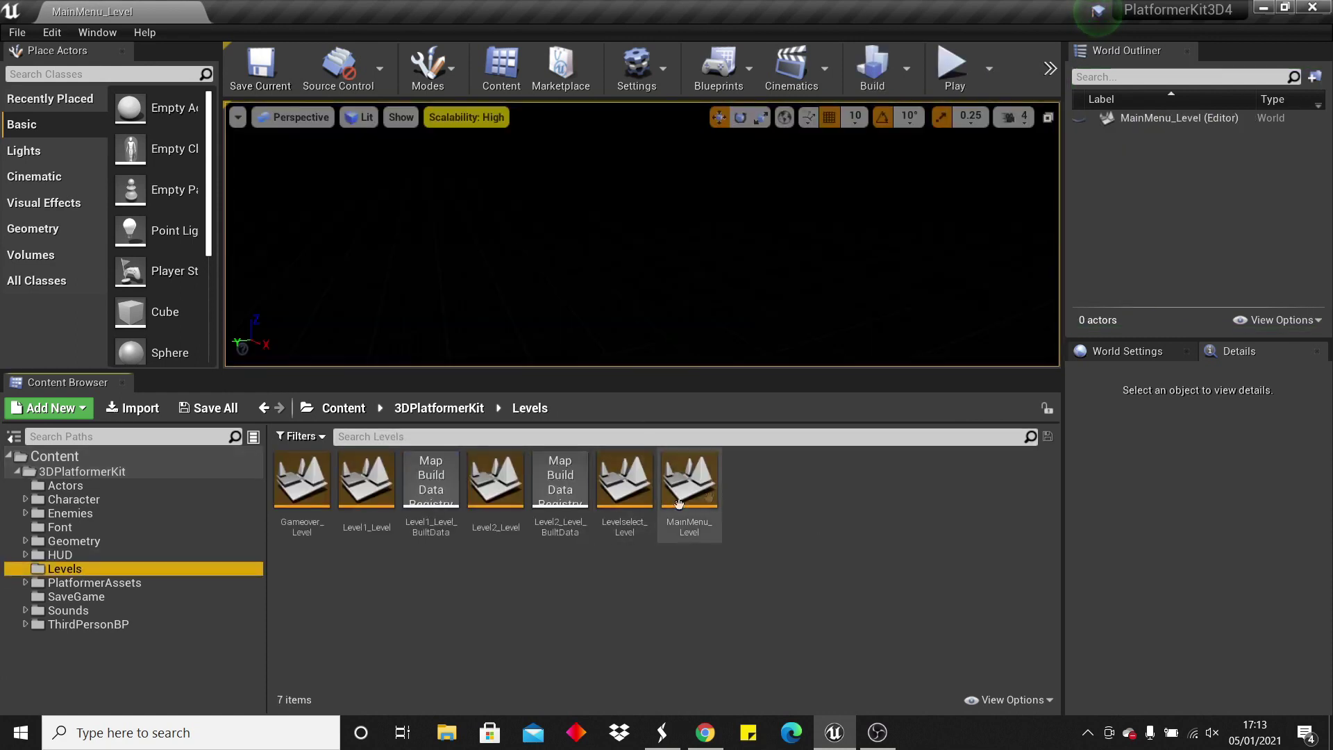
double_click(353, 488)
click(732, 519)
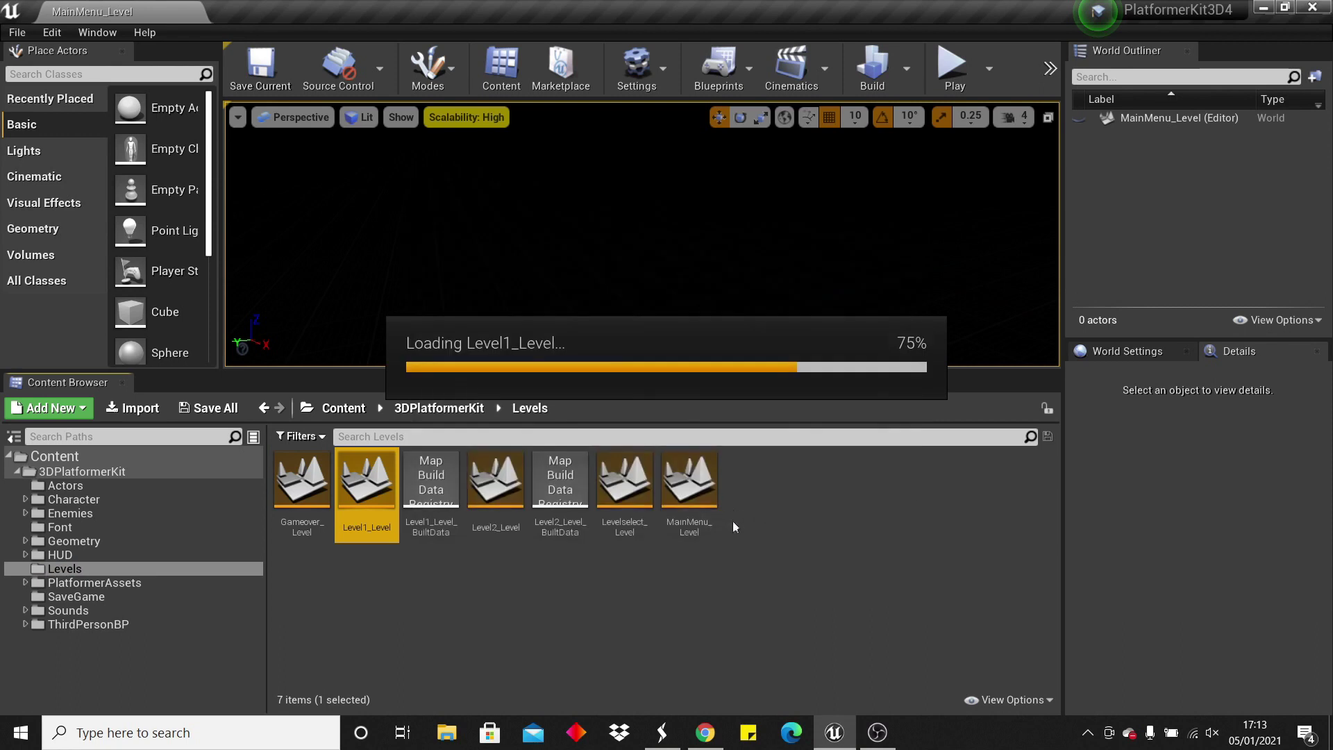
scroll(800, 286, down, 5)
mouse_move(800, 285)
right_down()
mouse_move(800, 306)
mouse_move(972, 292)
mouse_move(715, 292)
mouse_move(812, 288)
right_up()
right_drag(673, 320, 799, 288)
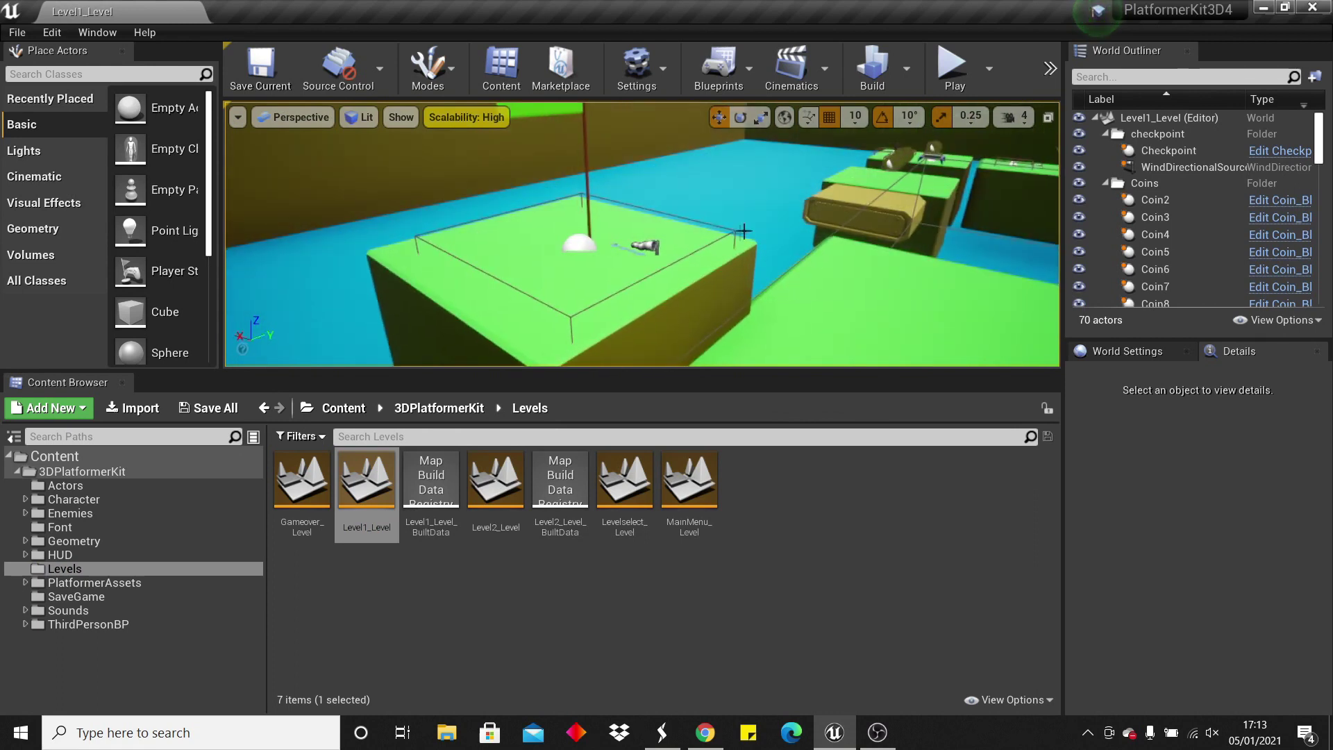
Open Level1Unlock_Blueprint from the Actors folder and examine its Unlocks Level 1 nodes up to Save Game to Slot.
click(83, 485)
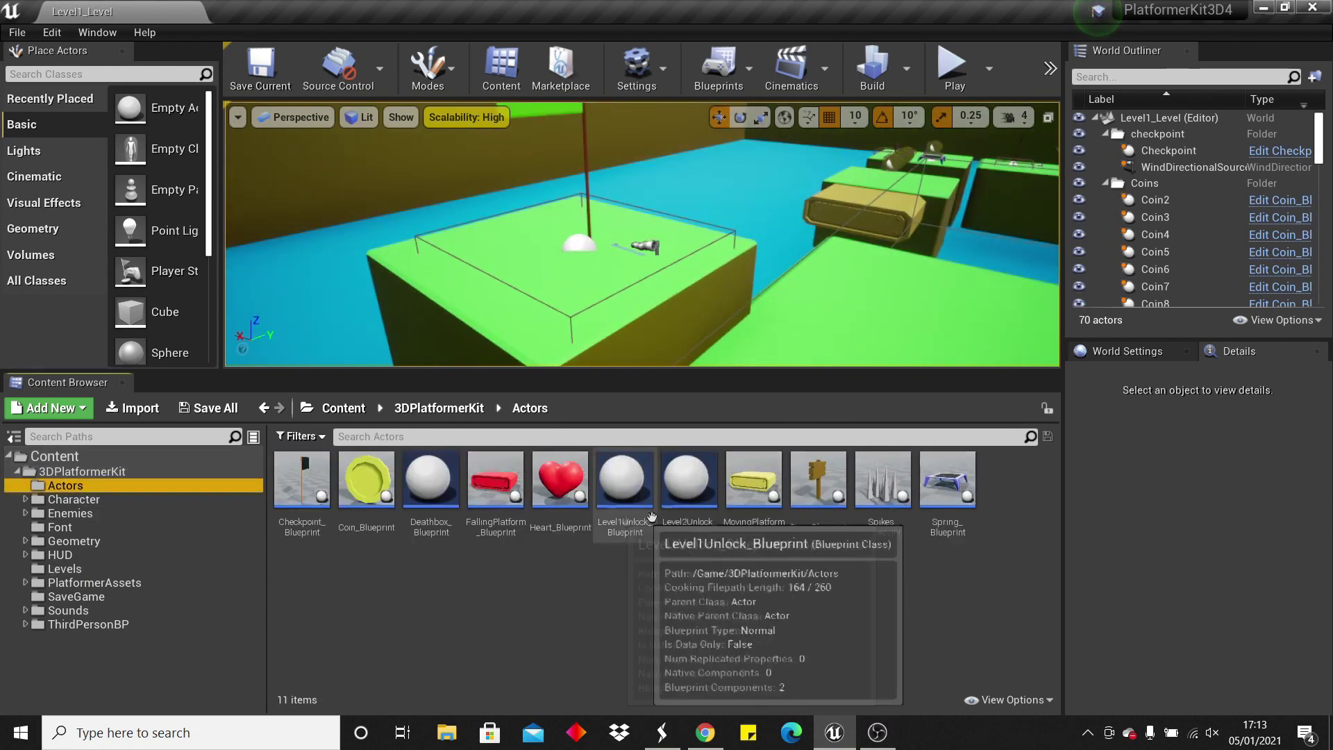
double_click(635, 489)
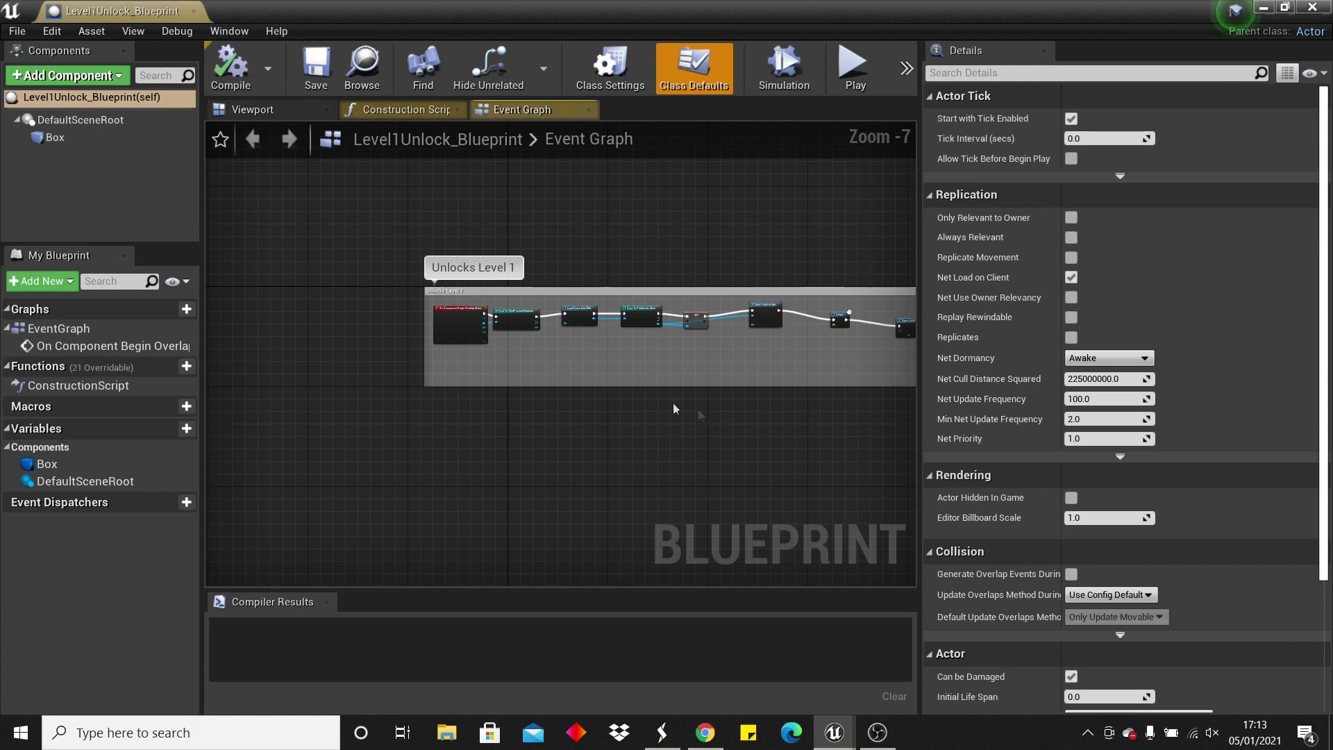
scroll(667, 340, up, 2)
scroll(668, 340, down, 3)
right_drag(903, 340, 511, 310)
scroll(669, 322, up, 1)
scroll(590, 312, down, 1)
scroll(510, 311, up, 1)
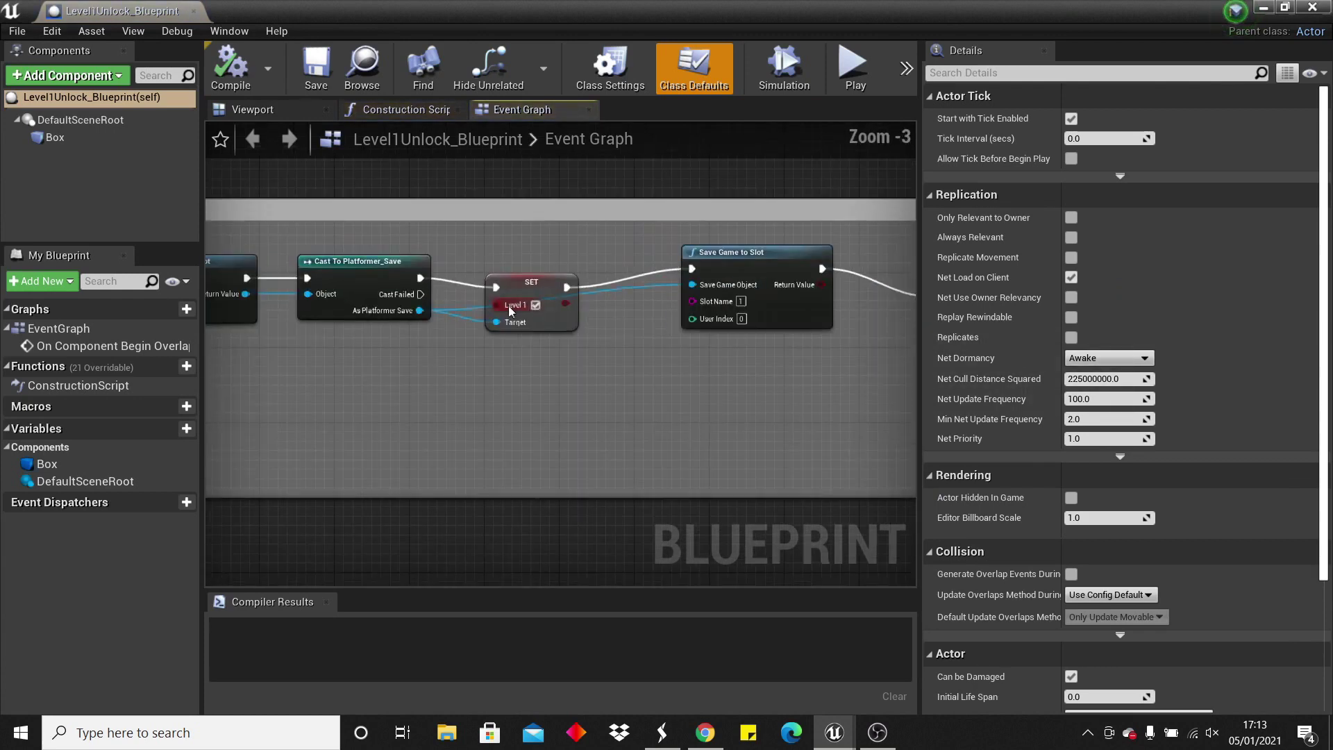
Review the Level 1 SET, Delay and Open Level nodes, nudge the Open Level node slightly, and close the blueprint.
click(543, 292)
scroll(543, 292, down, 3)
scroll(645, 293, up, 4)
click(645, 294)
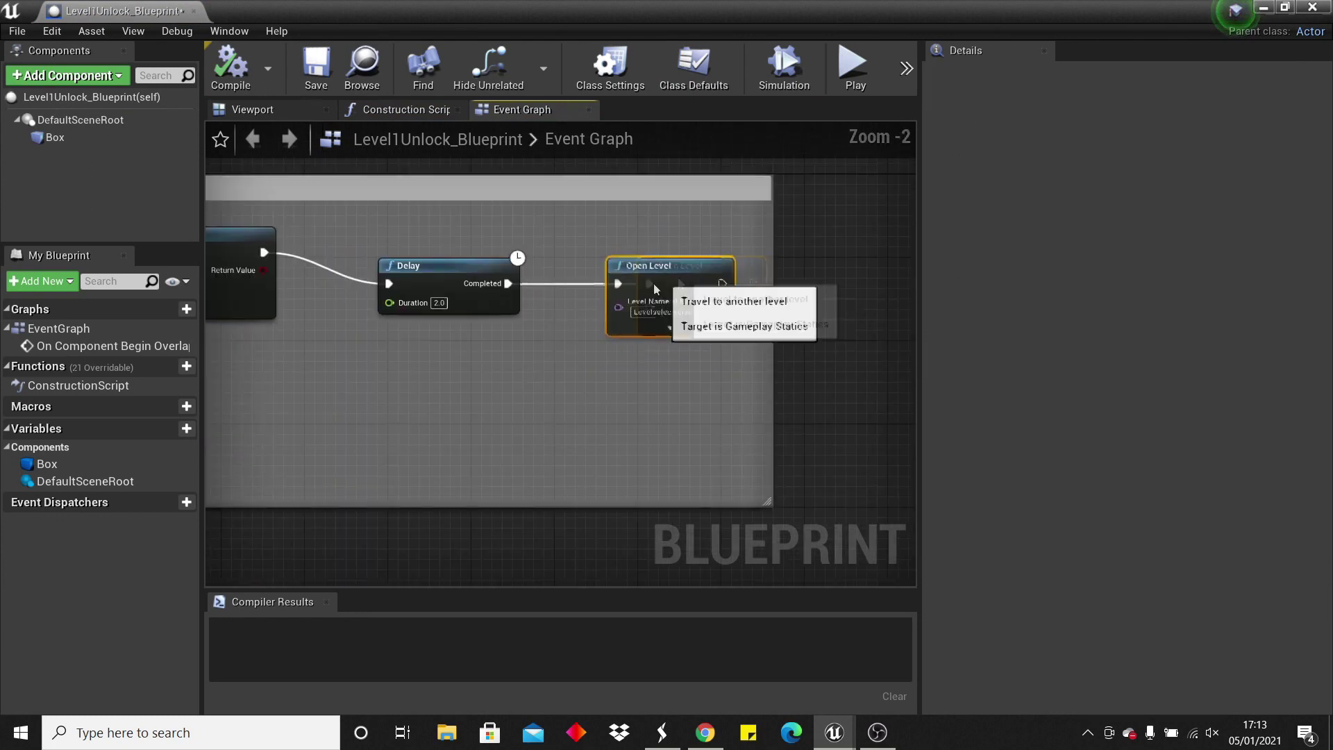
drag(645, 294, 664, 288)
scroll(638, 286, down, 3)
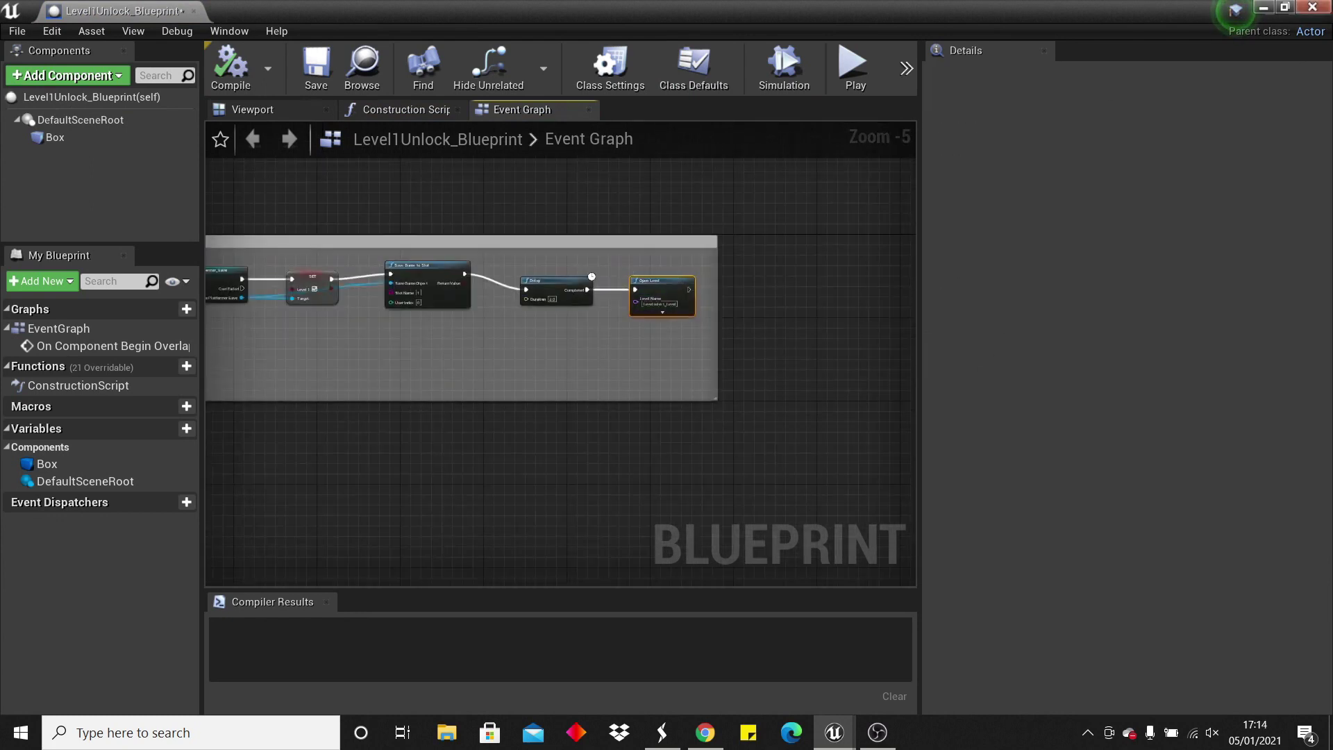
click(1311, 7)
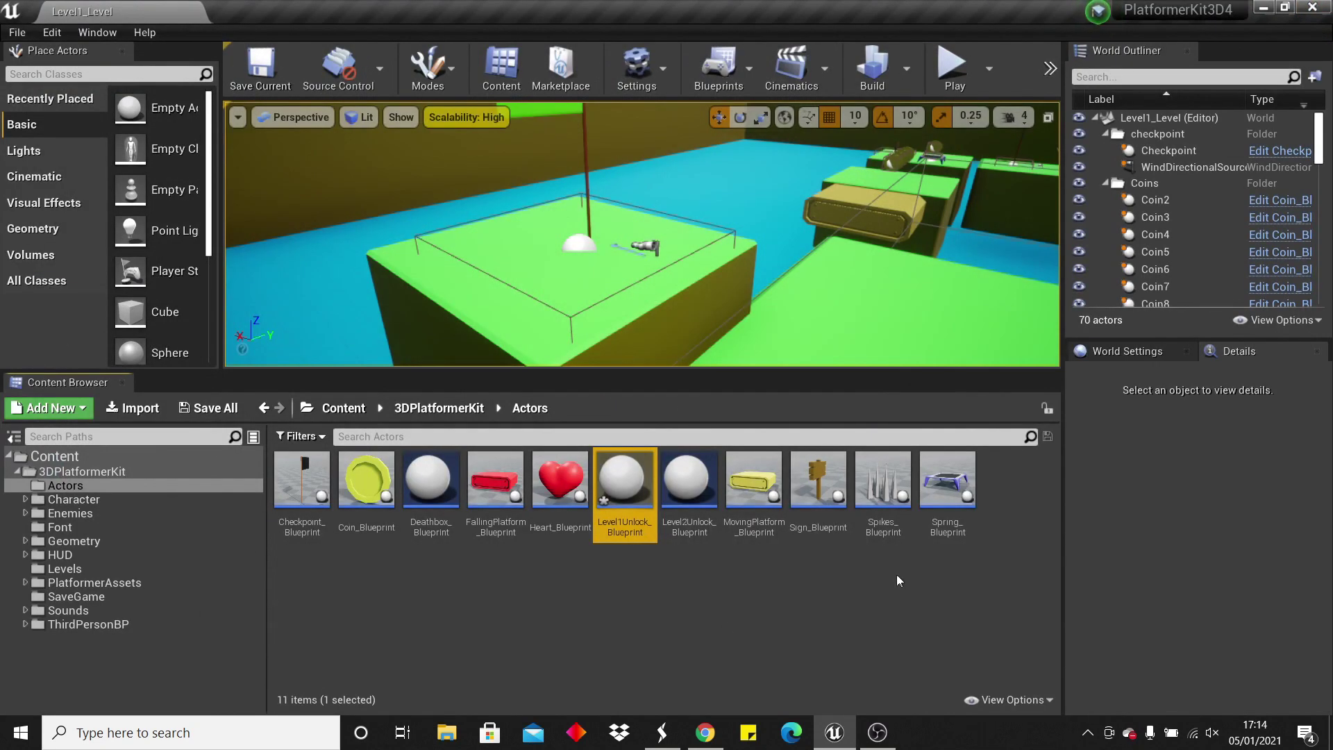
Open Level2Unlock_Blueprint, examine its node chain up to Open Level, and close the blueprint.
double_click(698, 491)
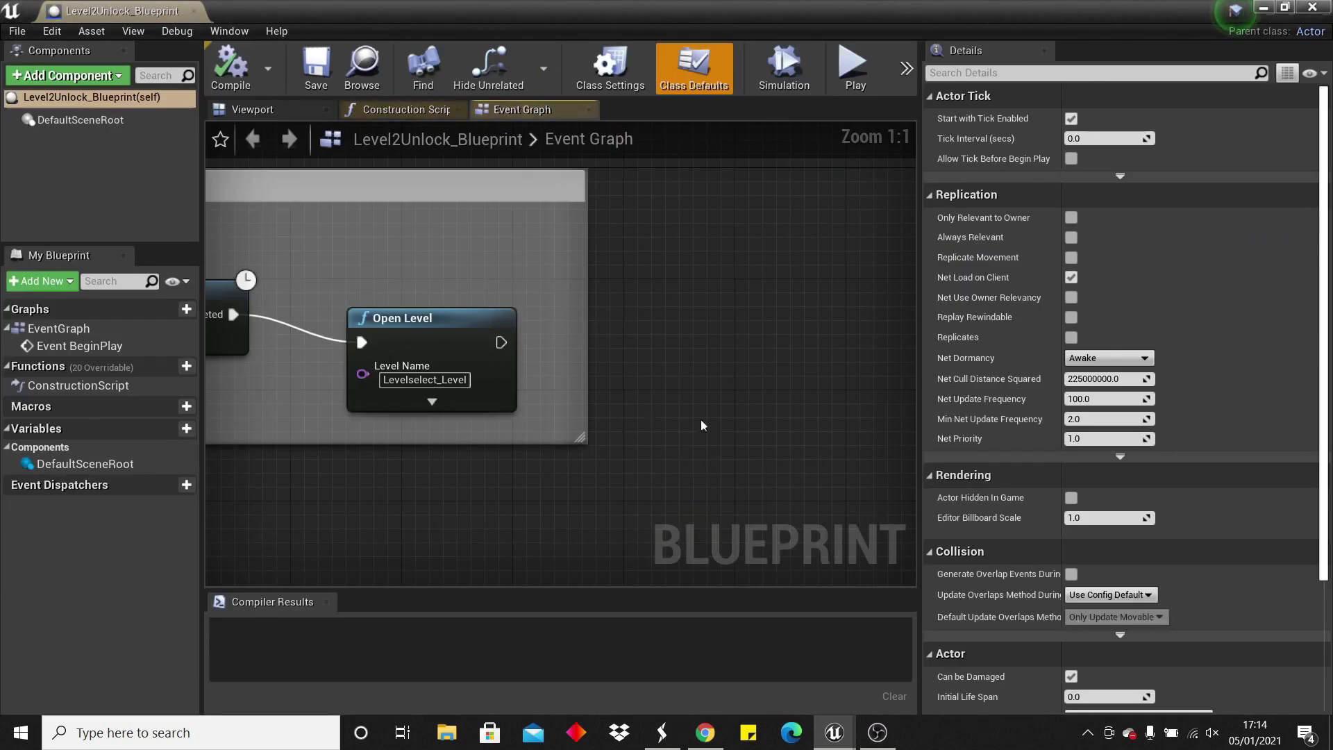
scroll(550, 438, down, 6)
scroll(550, 438, up, 4)
click(194, 11)
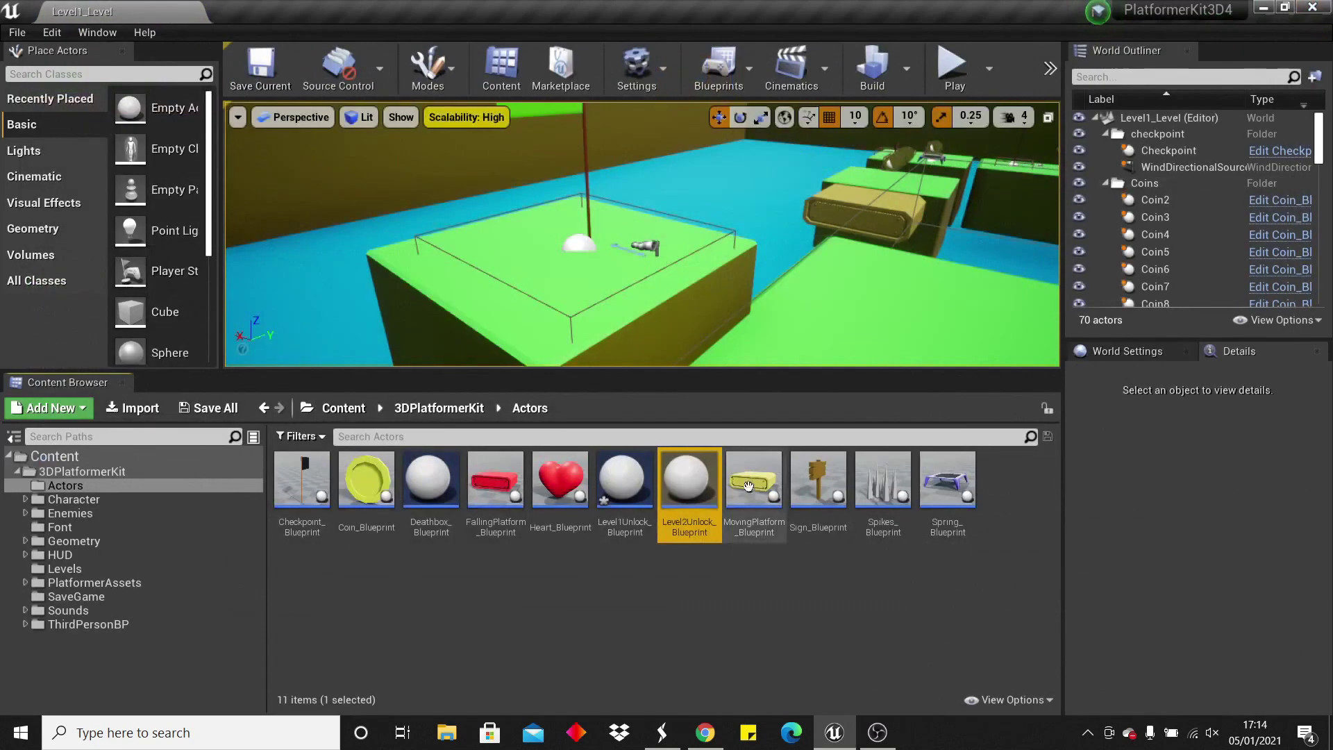
Open BossCharacter from the Enemies Boss folder and examine the Boss Hurt System nodes up to SpawnActor Level 2Unlock Blueprint.
click(80, 514)
double_click(326, 495)
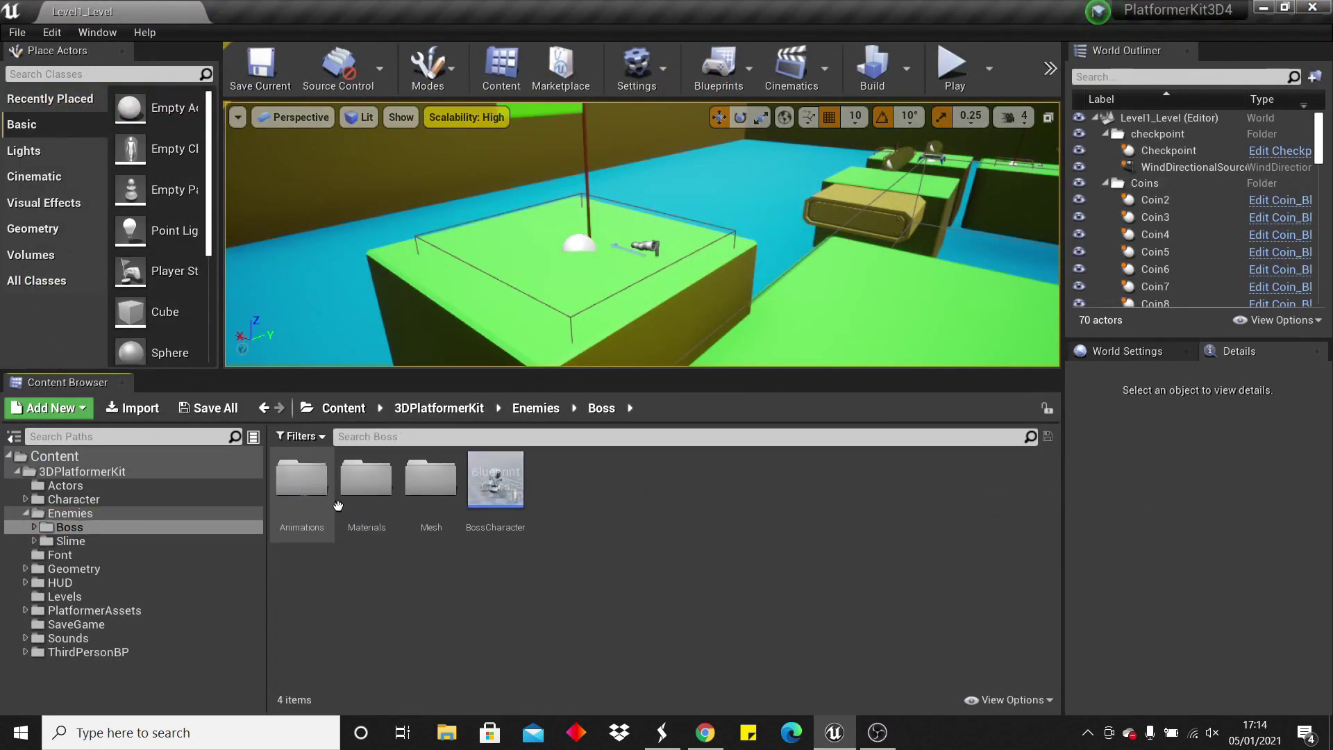
double_click(493, 479)
scroll(479, 342, down, 5)
scroll(479, 342, down, 2)
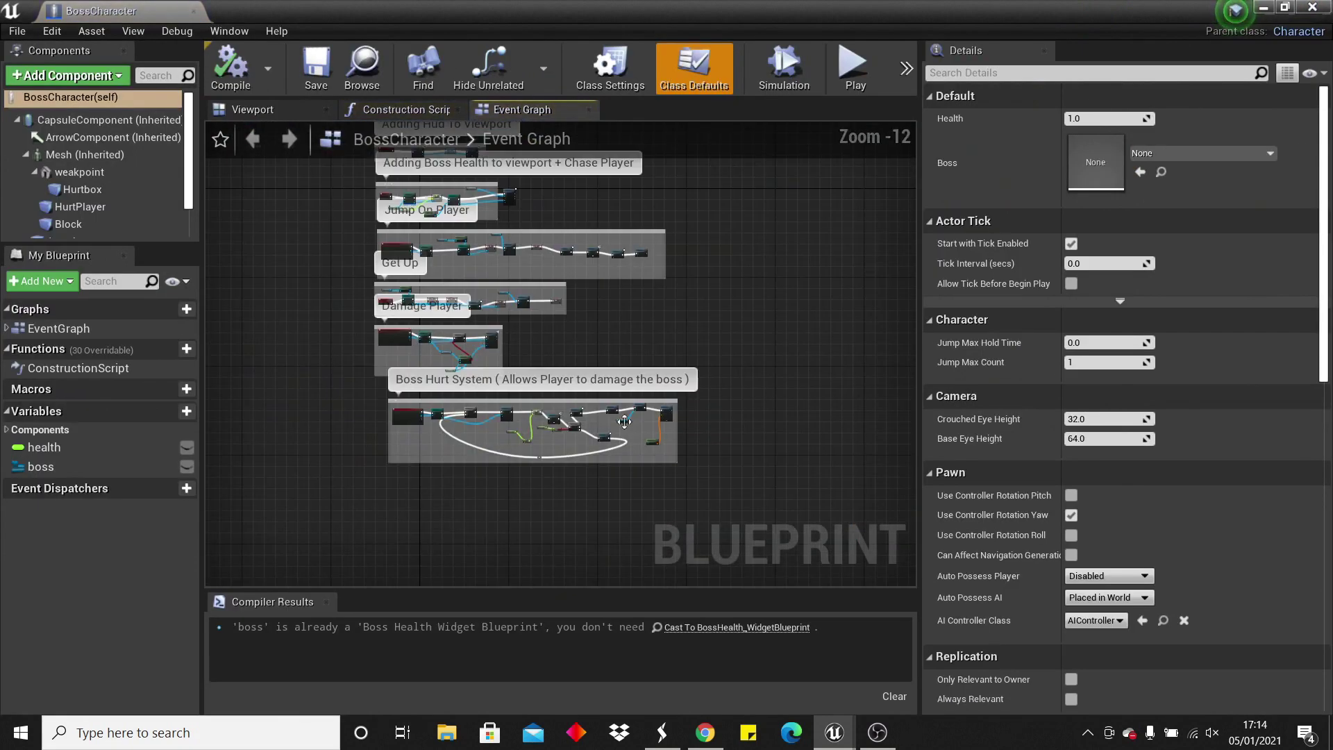
scroll(464, 336, up, 8)
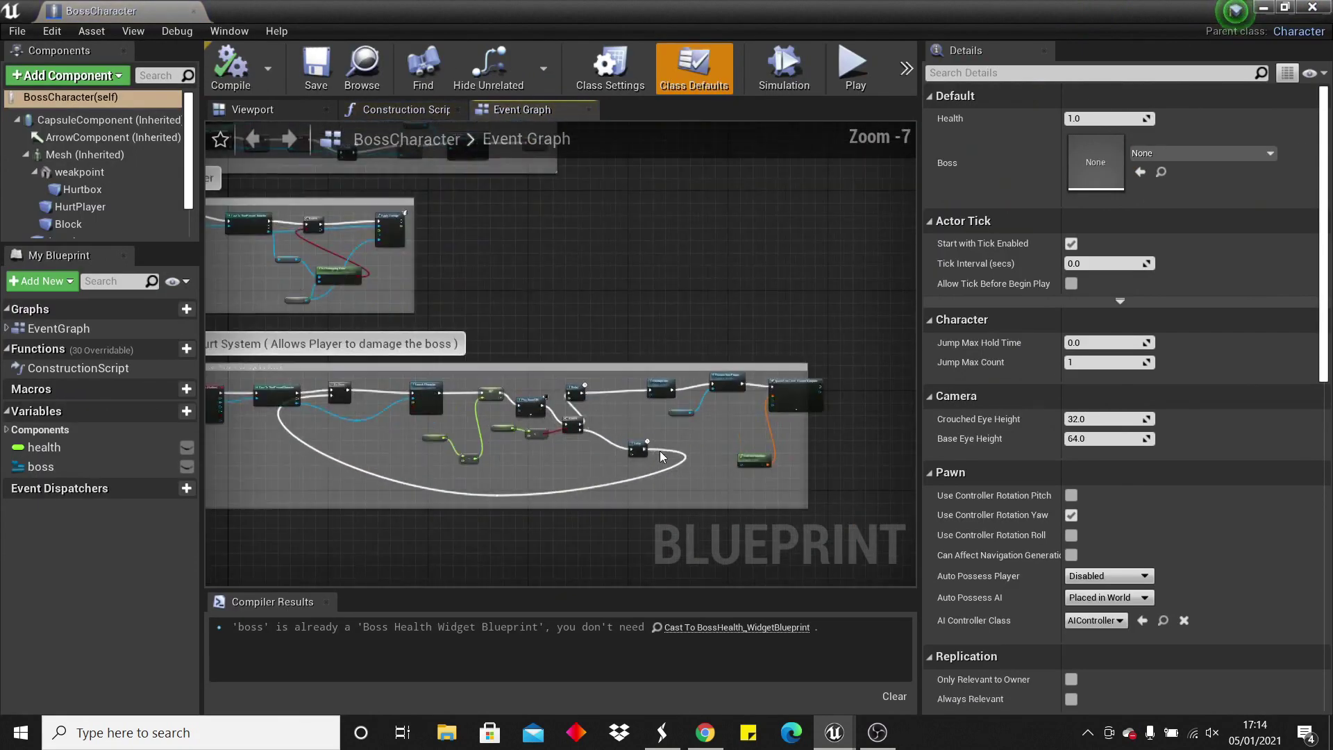
scroll(694, 323, up, 2)
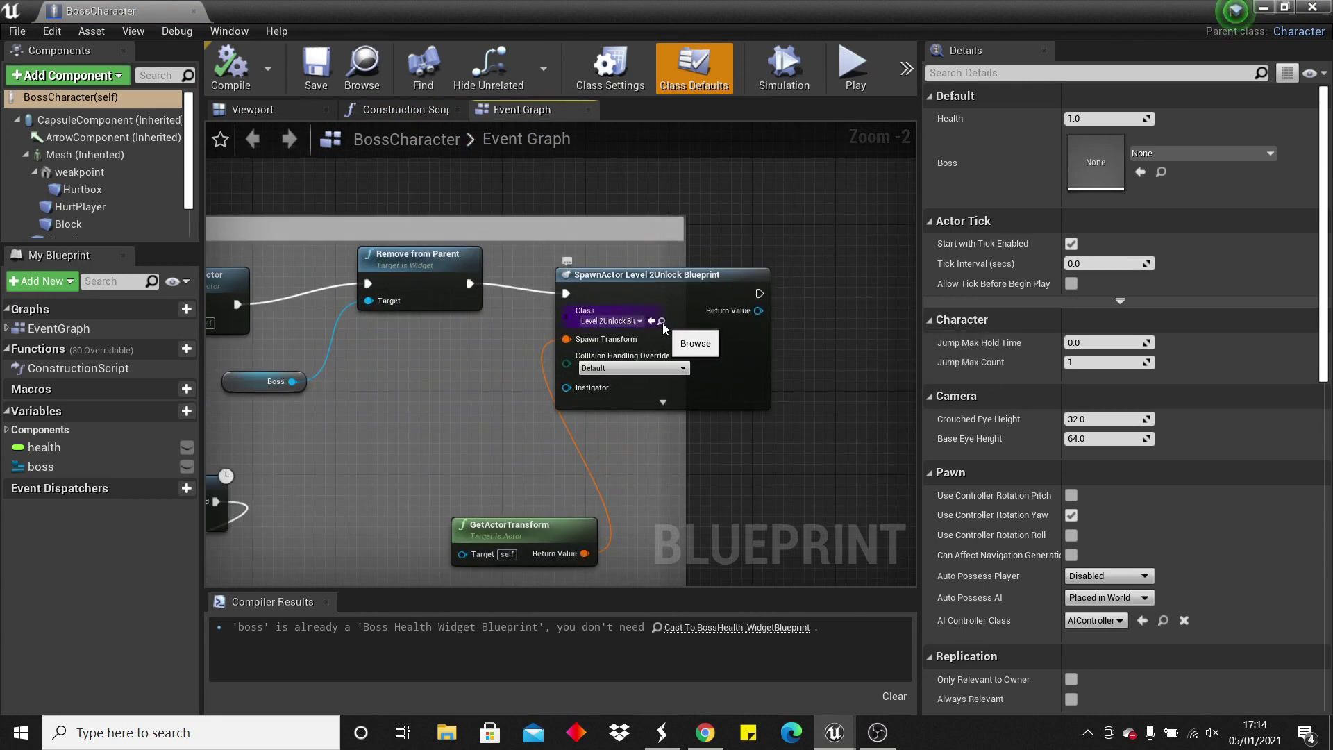
Open Level2Unlock_Blueprint from the SpawnActor node's class, review its Level 2 unlock nodes, nudge a node slightly, and close the blueprint.
click(662, 322)
double_click(686, 472)
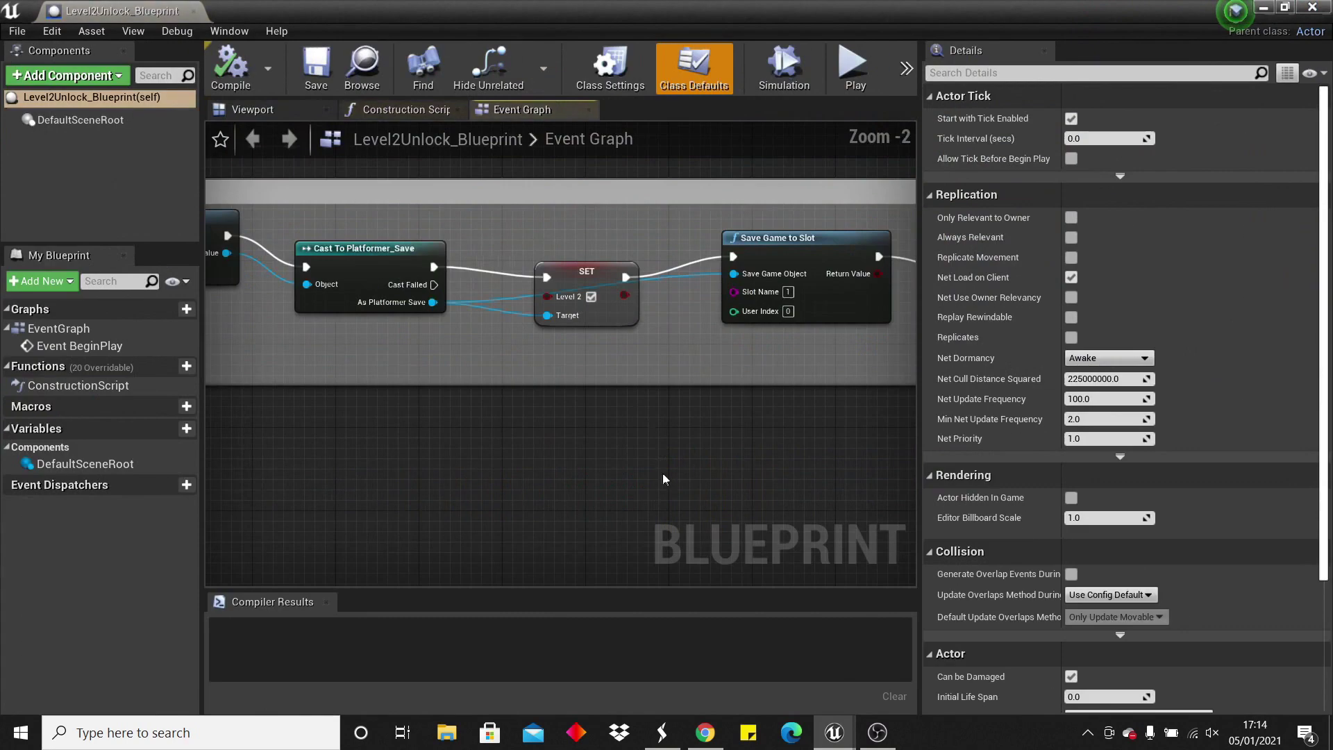
scroll(530, 347, down, 4)
scroll(468, 333, up, 3)
right_drag(469, 334, 544, 345)
scroll(395, 330, up, 1)
right_drag(396, 330, 467, 316)
scroll(580, 347, down, 3)
scroll(466, 316, up, 3)
drag(737, 302, 758, 291)
click(1312, 7)
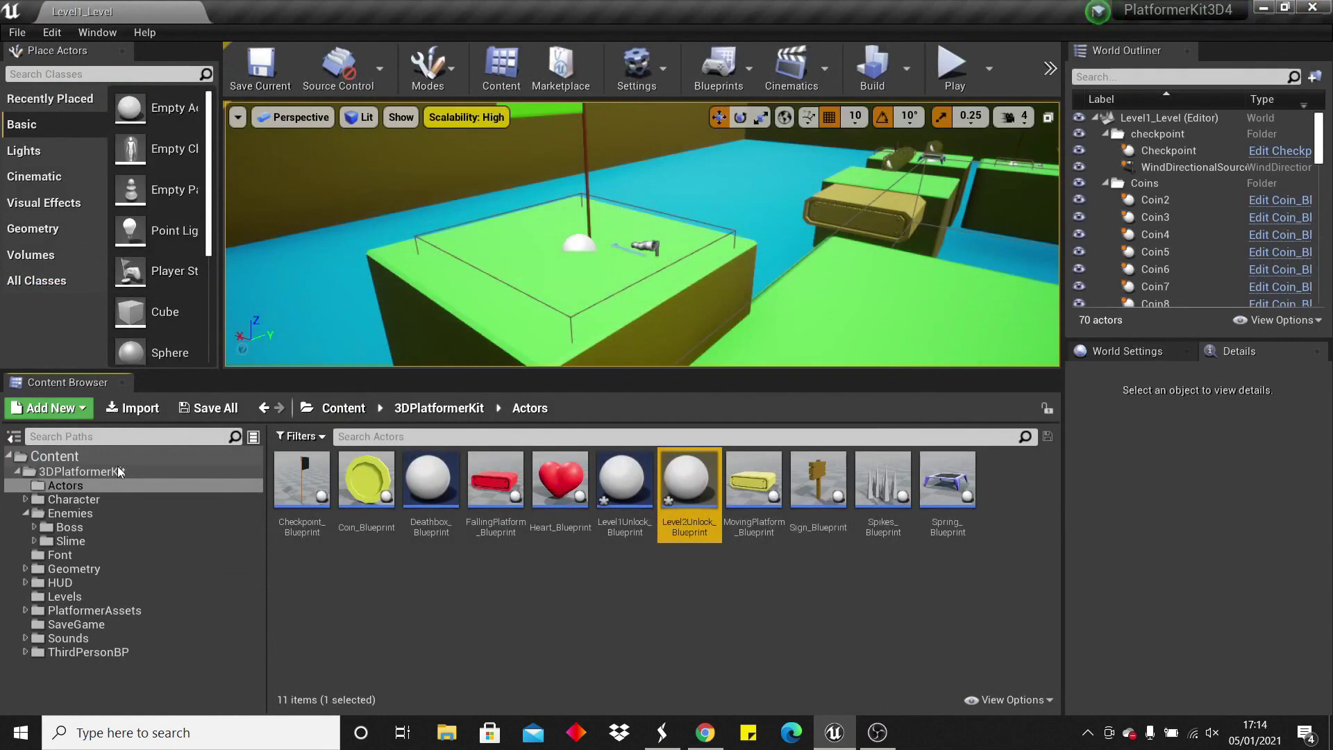
Select both white wall cubes, Cube2 and Cube3, near the sign and raise them to a Z location of 450.
scroll(906, 147, down, 3)
right_drag(906, 148, 791, 125)
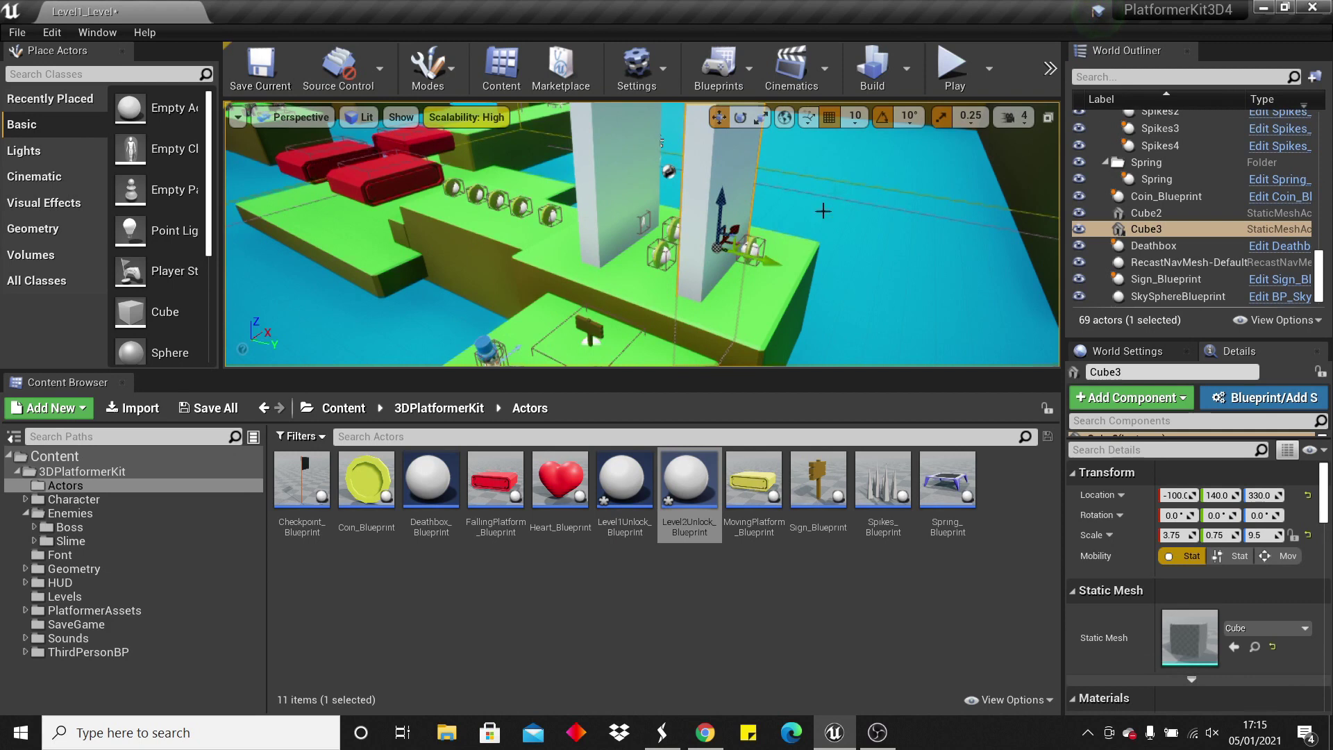
scroll(822, 211, down, 3)
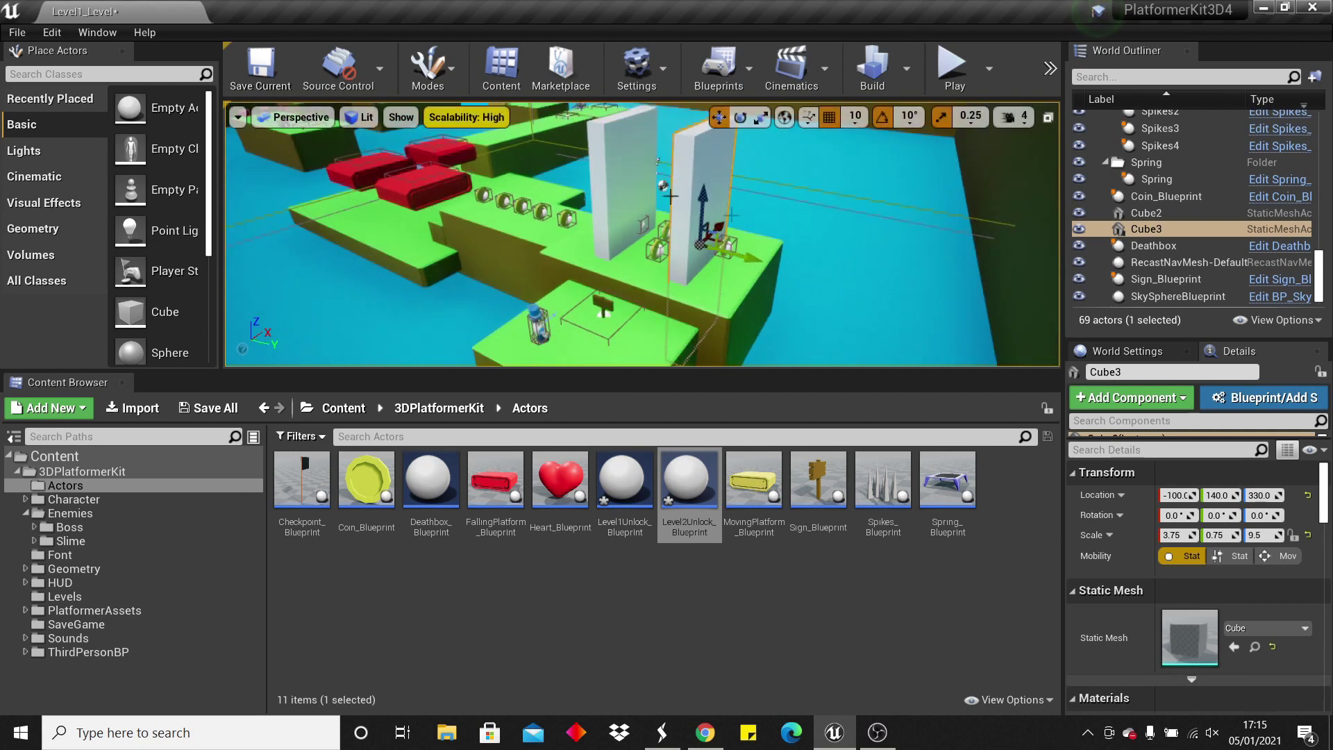
ctrl+click(623, 184)
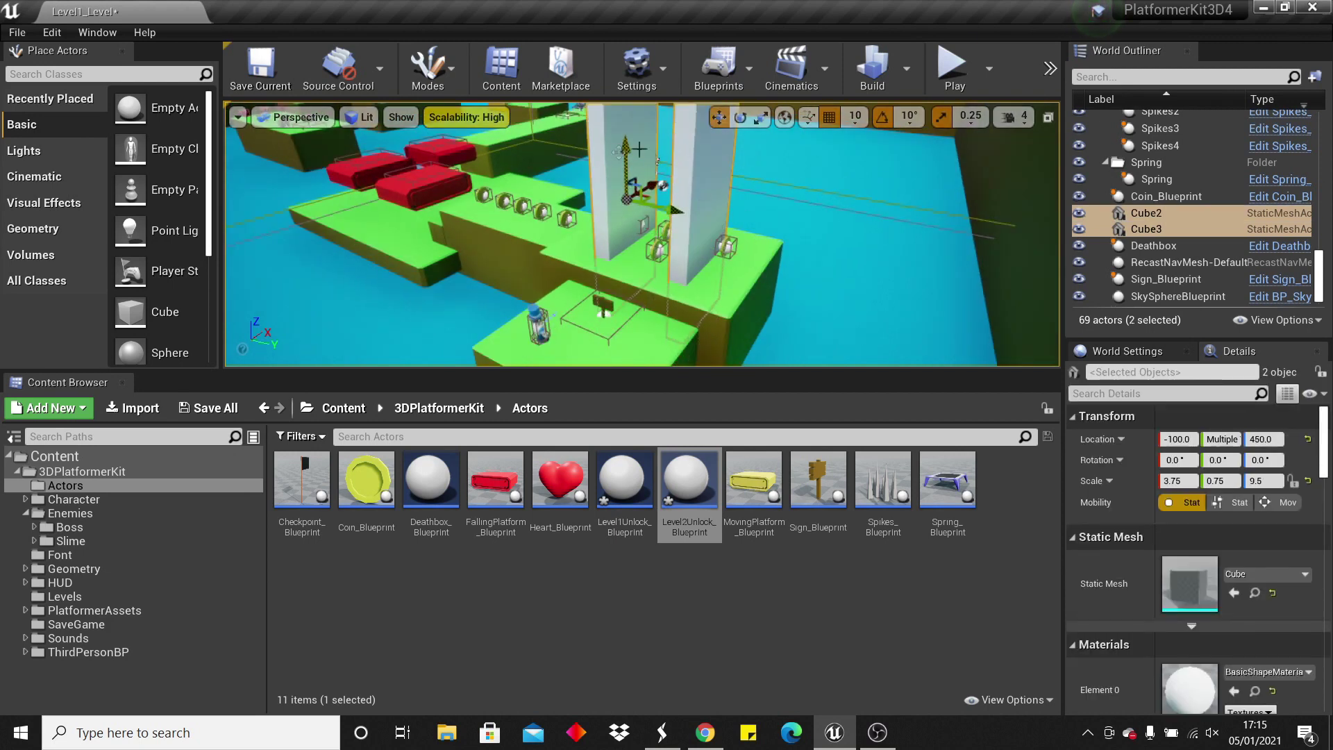
Play-test the level by wall-jumping between the two white walls and walking the character back to the sign.
click(954, 69)
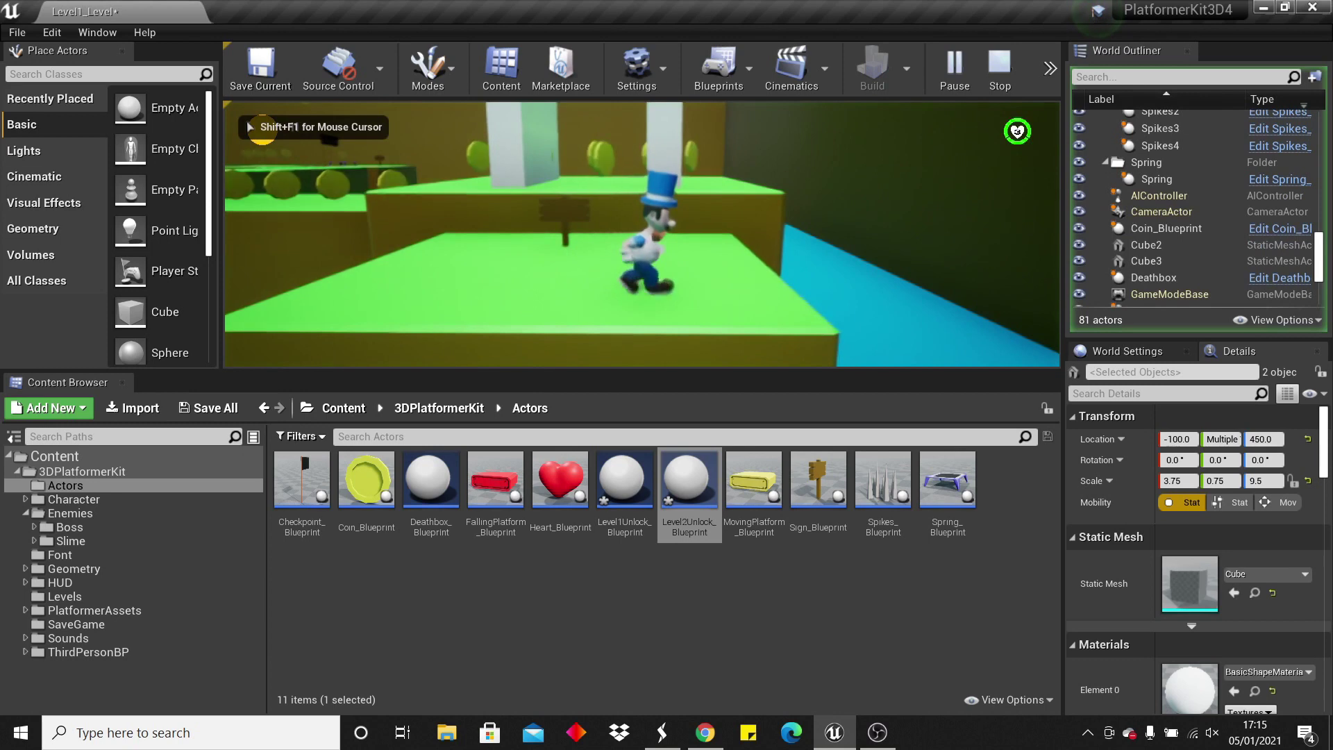
key(a)
key(space)
key(space)
key(space)
key(space)
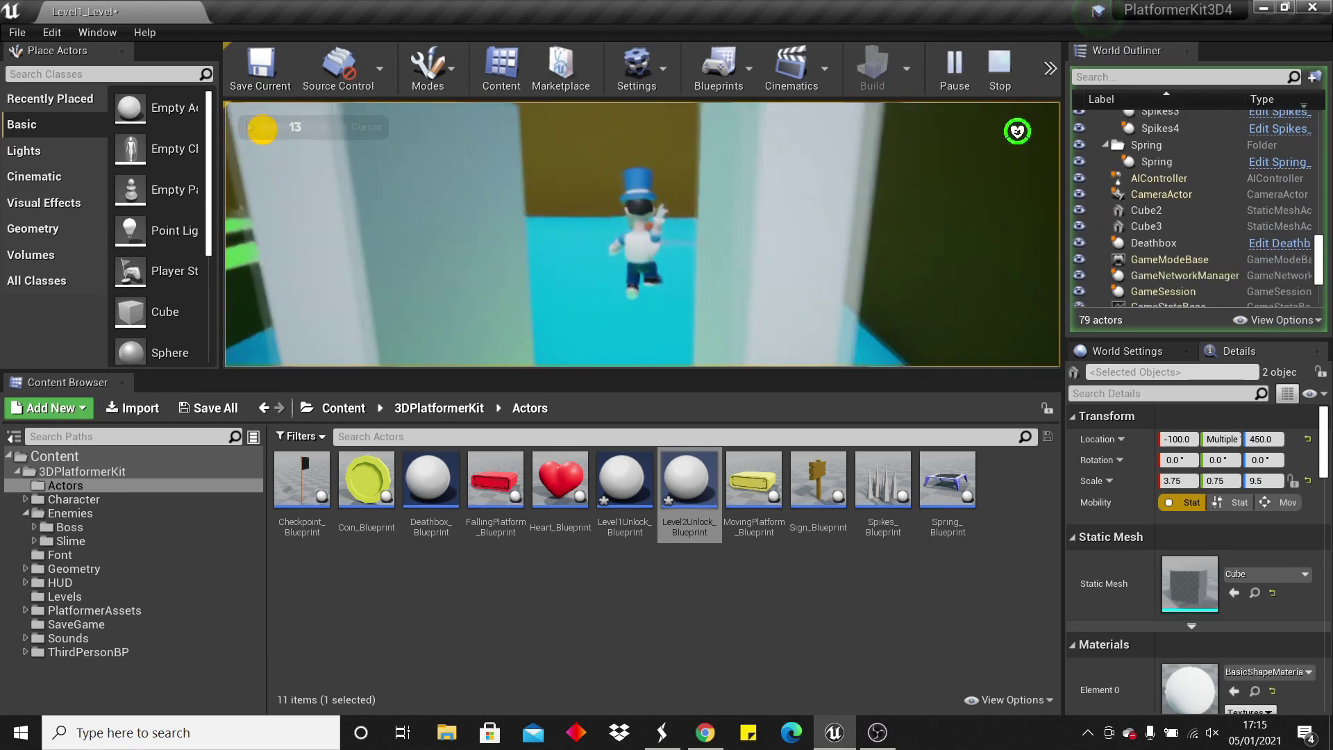
key(a)
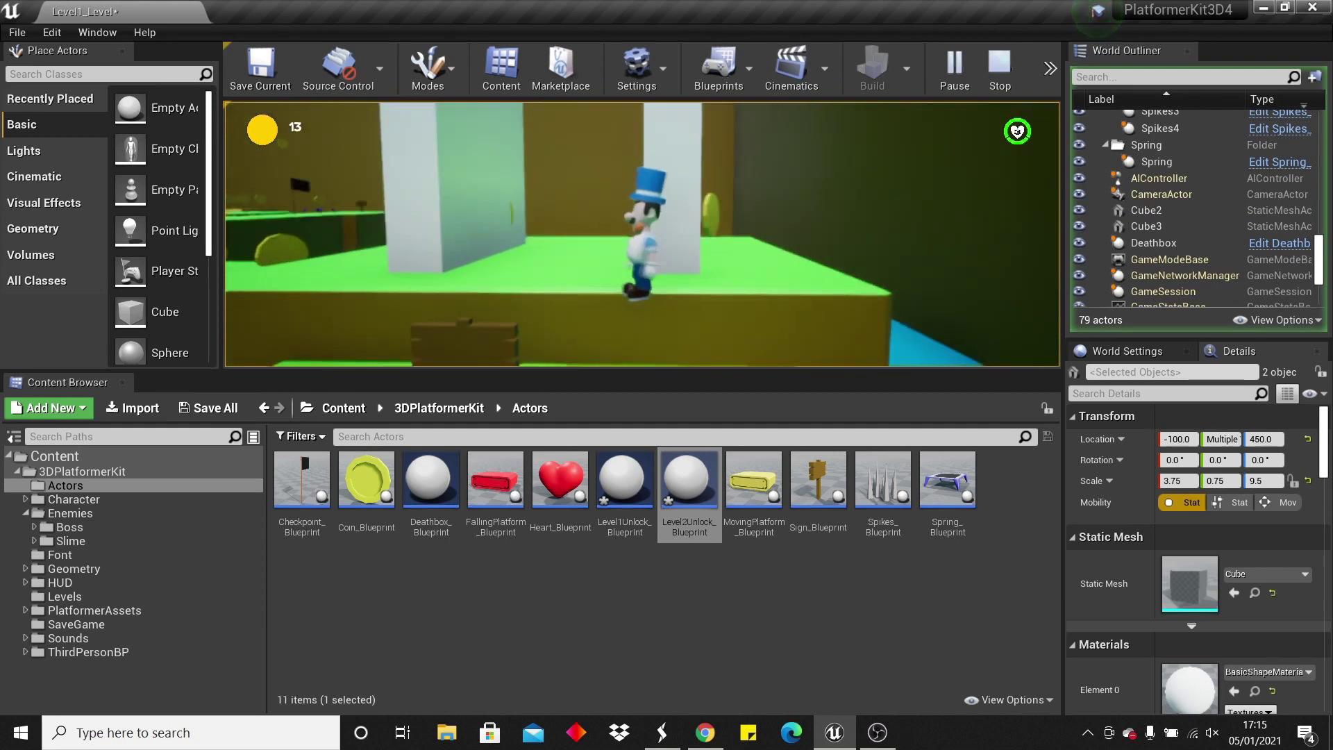
key(s)
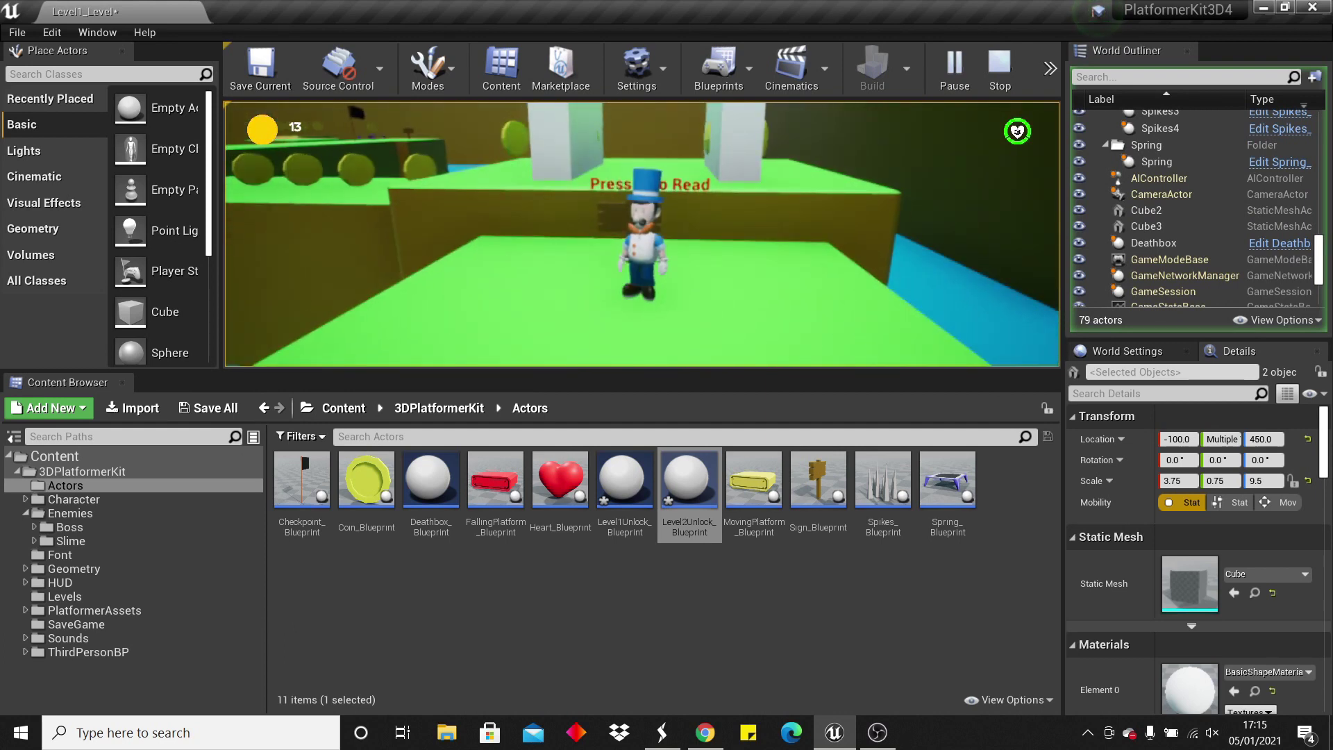